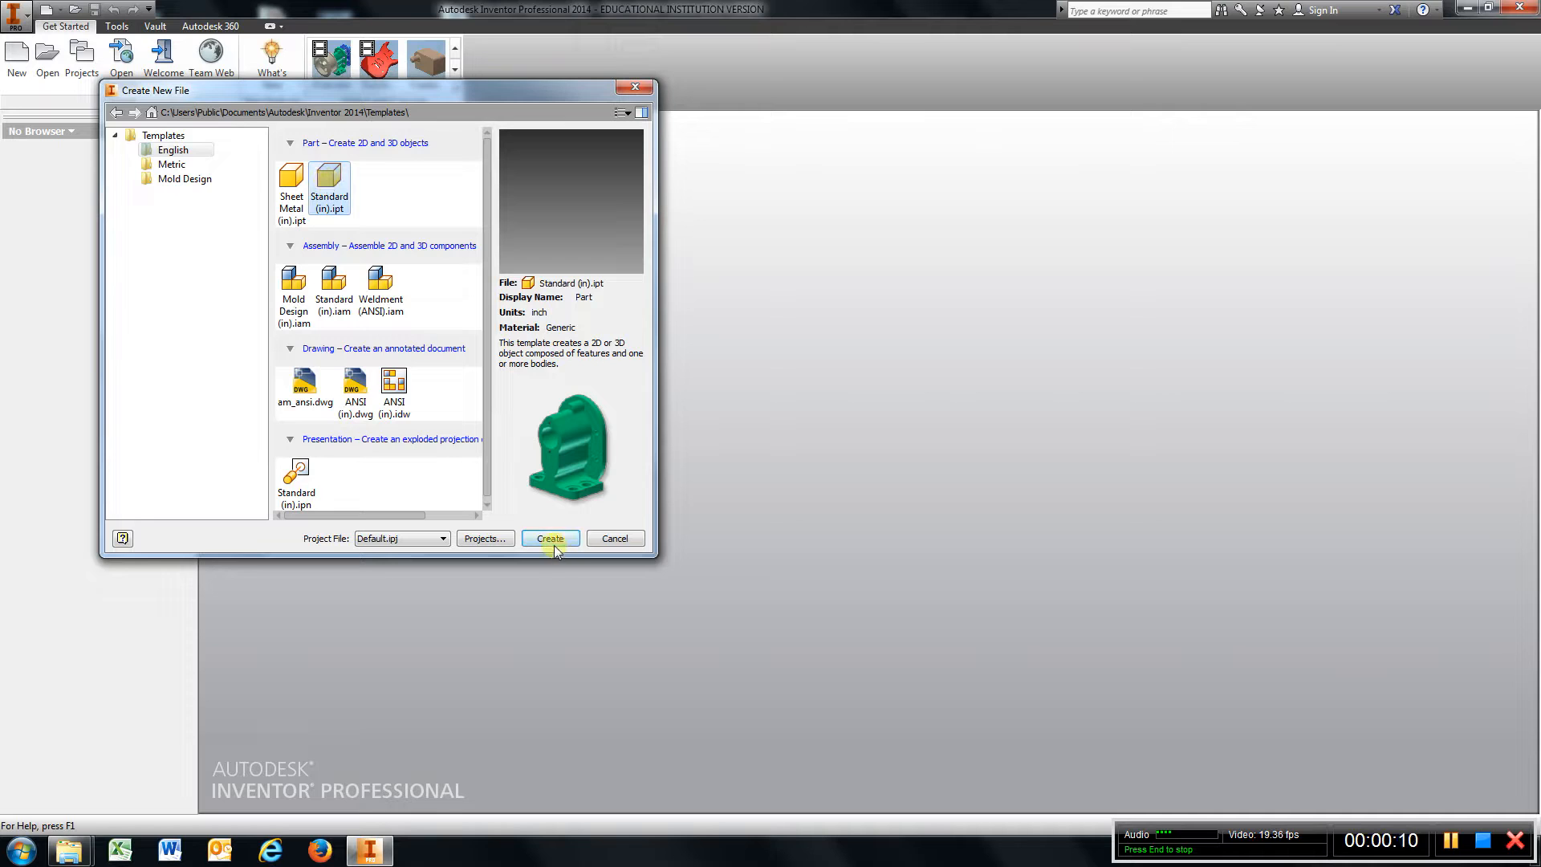
Create a new part from the Standard (in).ipt template and start a 2D sketch on the XY Plane.
{"action": "left_click", "coordinate": [552, 541]}
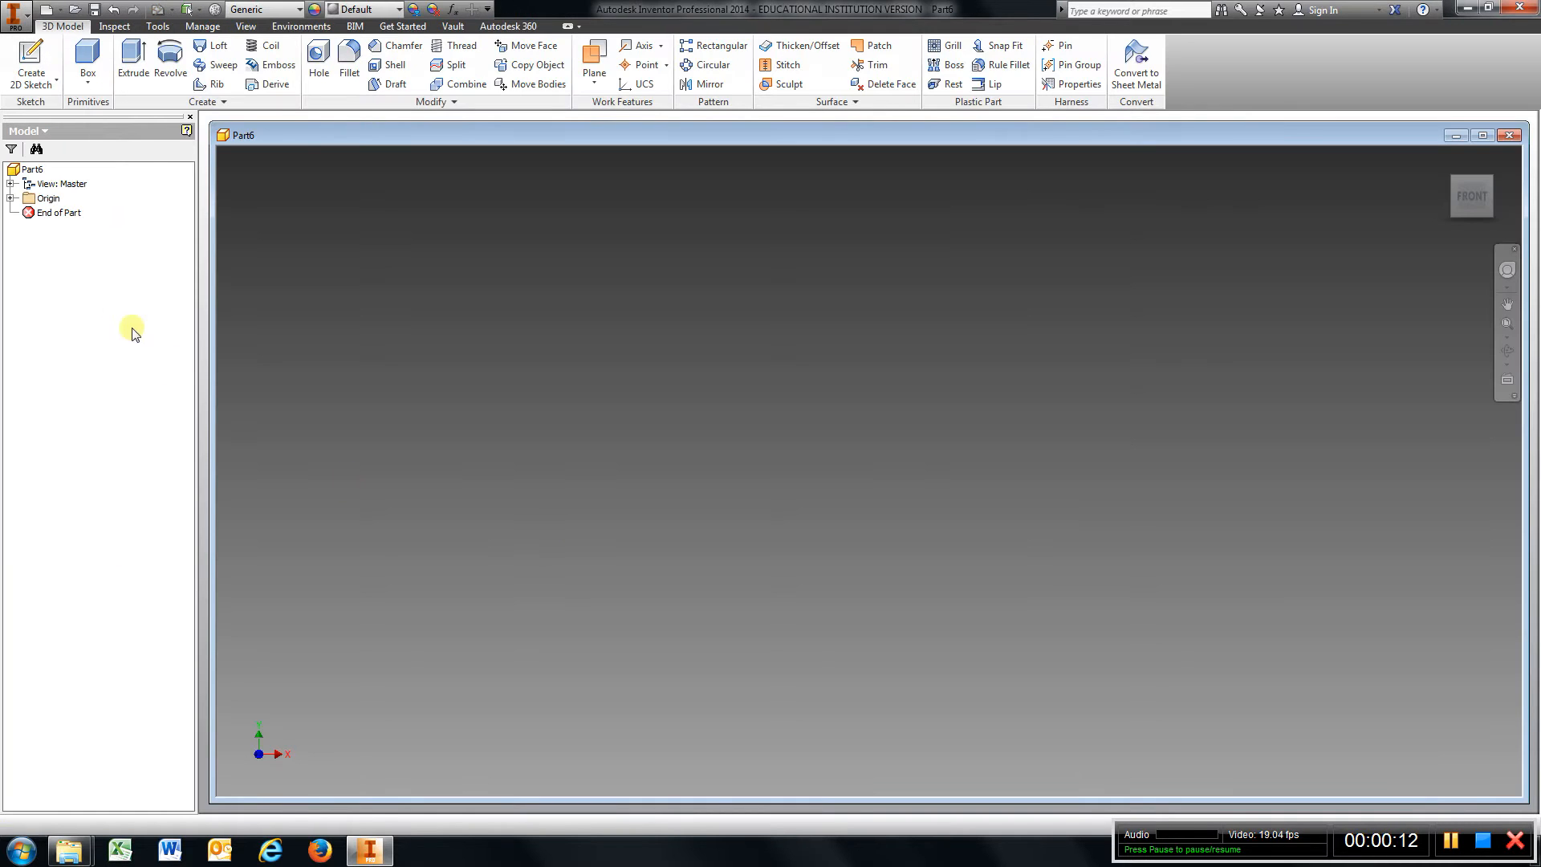
{"action": "left_click", "coordinate": [10, 199]}
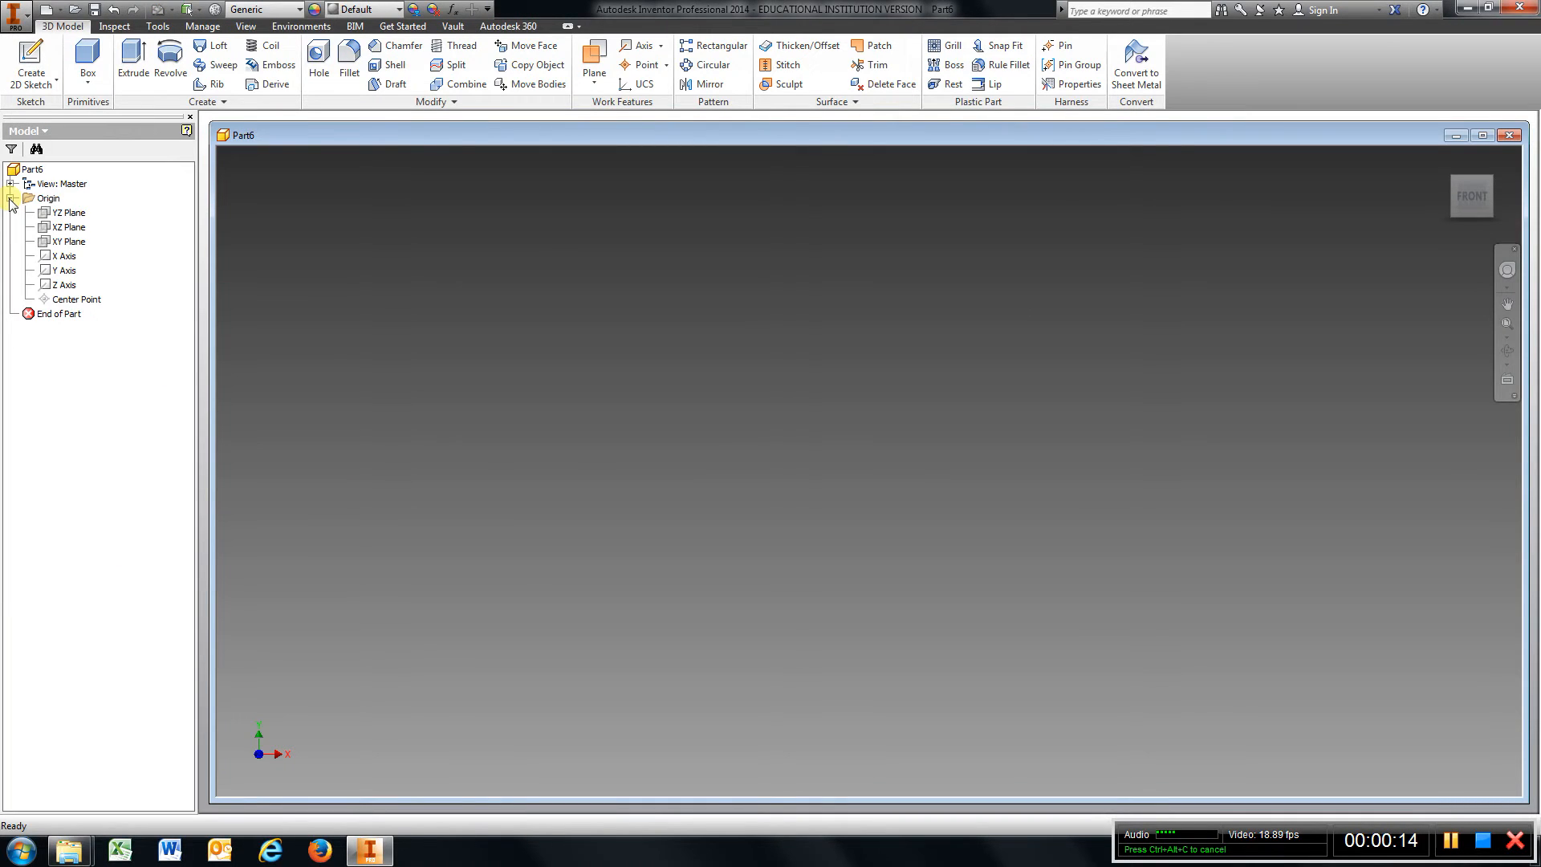
{"action": "left_click", "coordinate": [31, 64]}
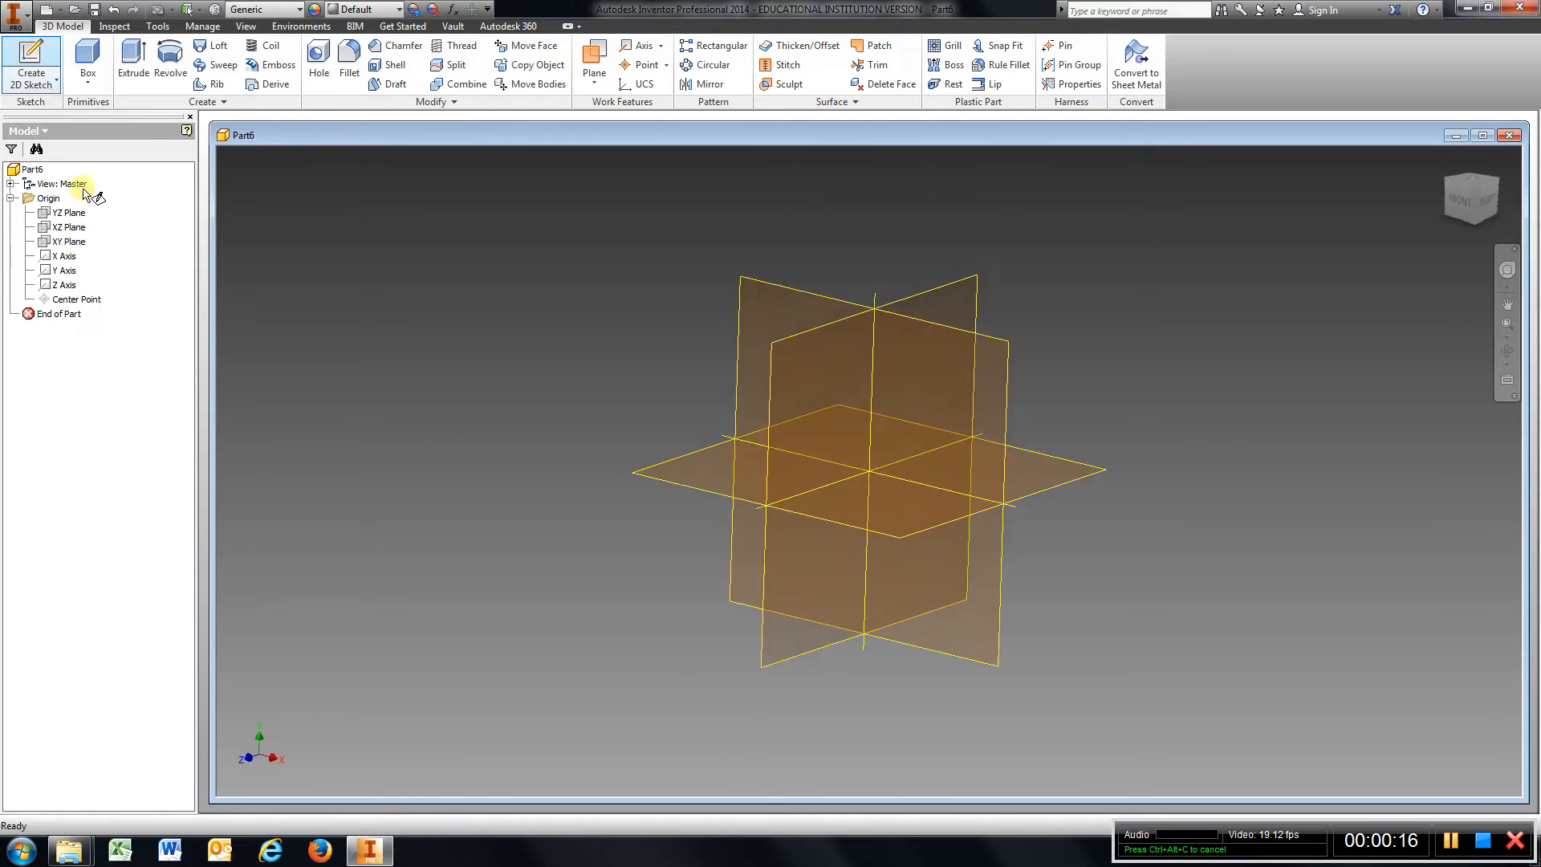
{"action": "left_click", "coordinate": [72, 242]}
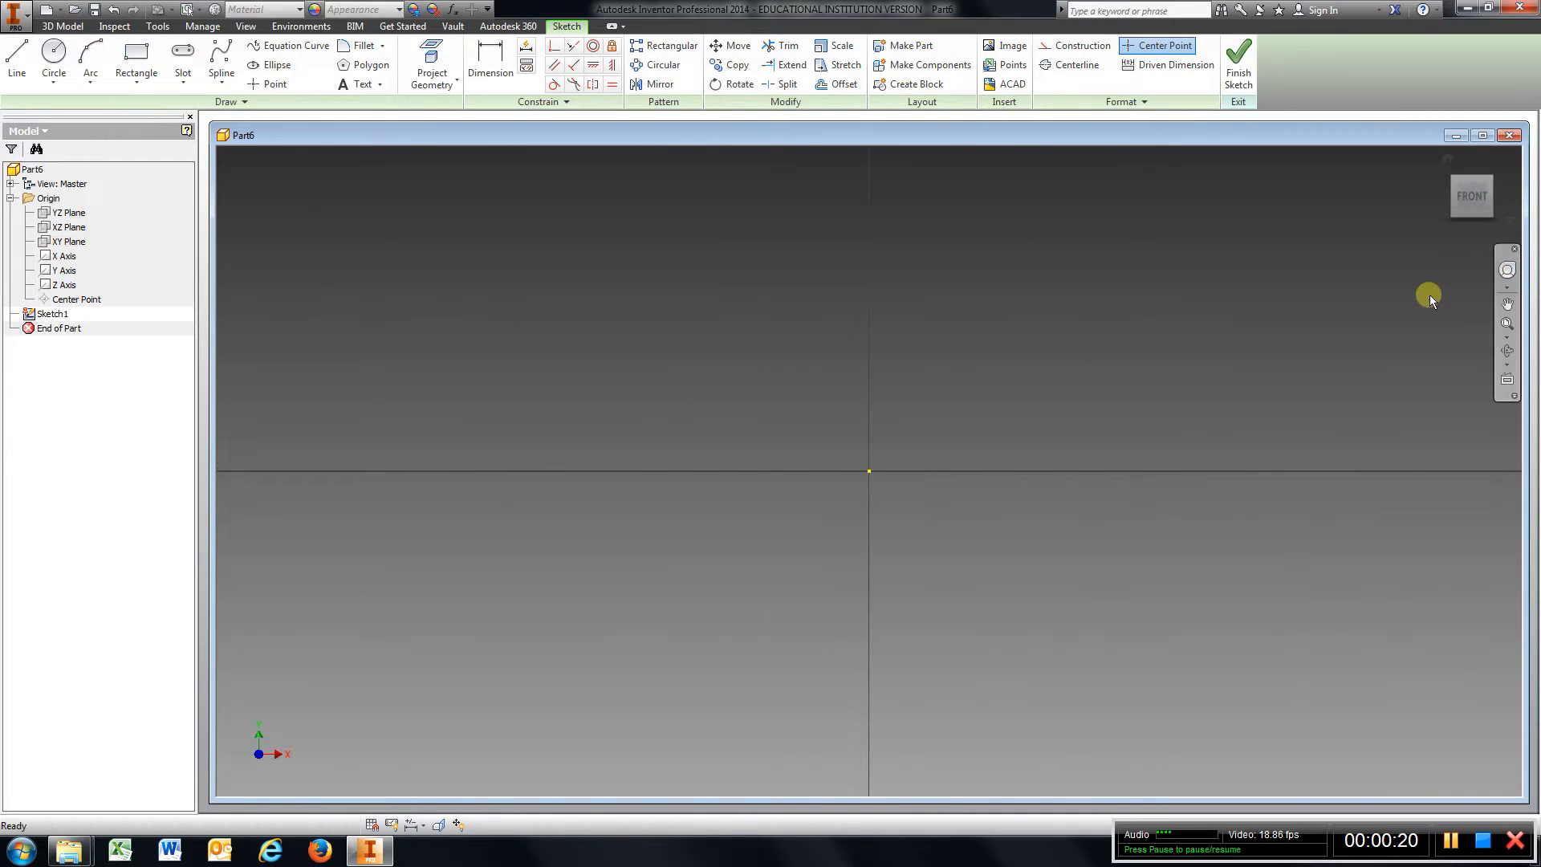
Draw a 3.62 in horizontal line leftward along the X axis.
{"action": "left_click", "coordinate": [11, 61]}
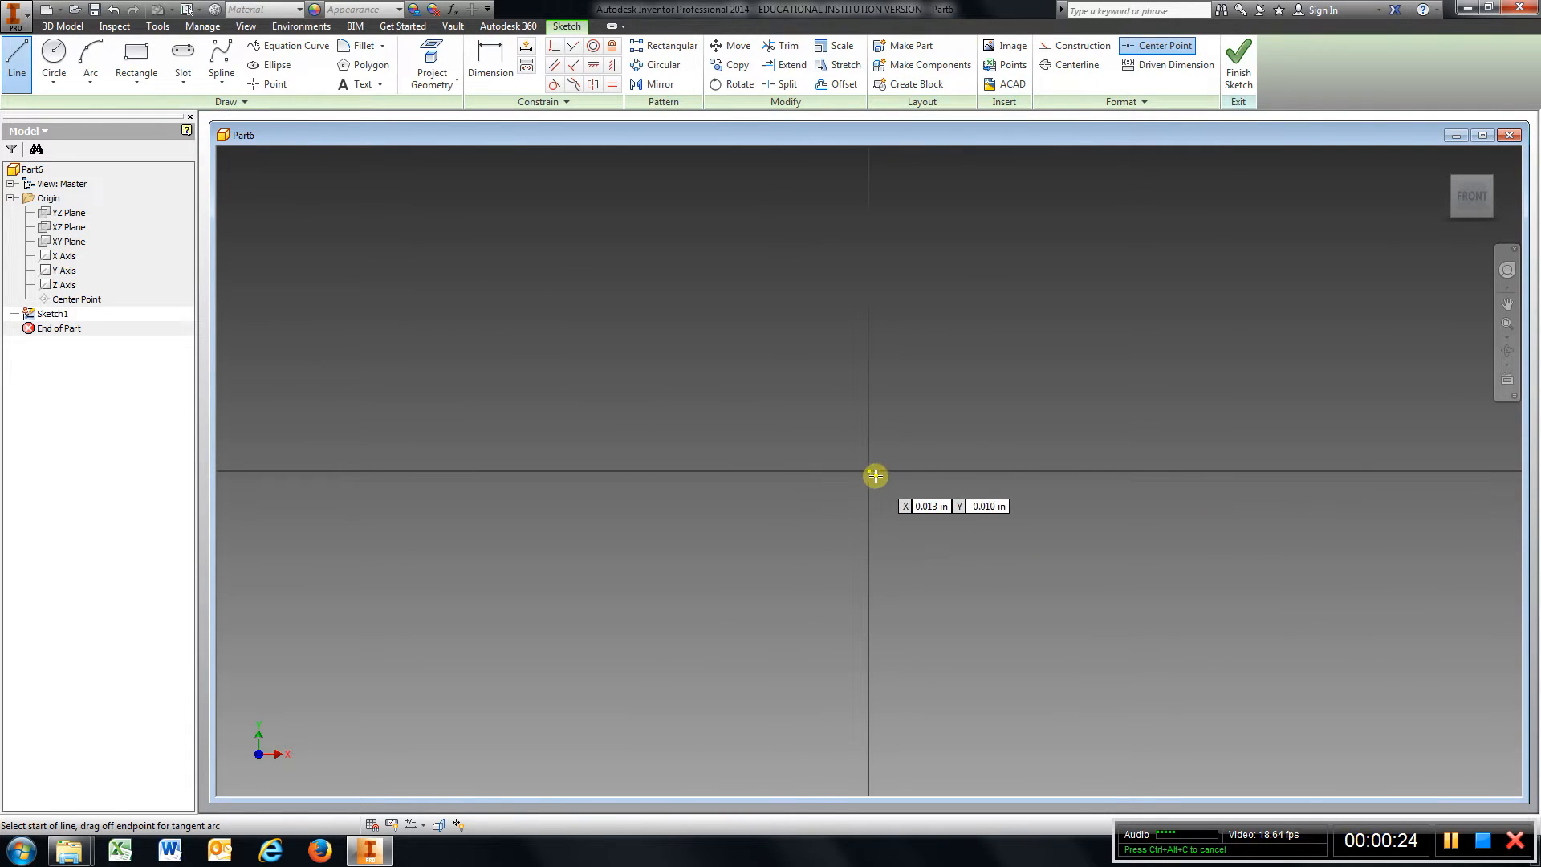
{"action": "left_click", "coordinate": [1229, 471]}
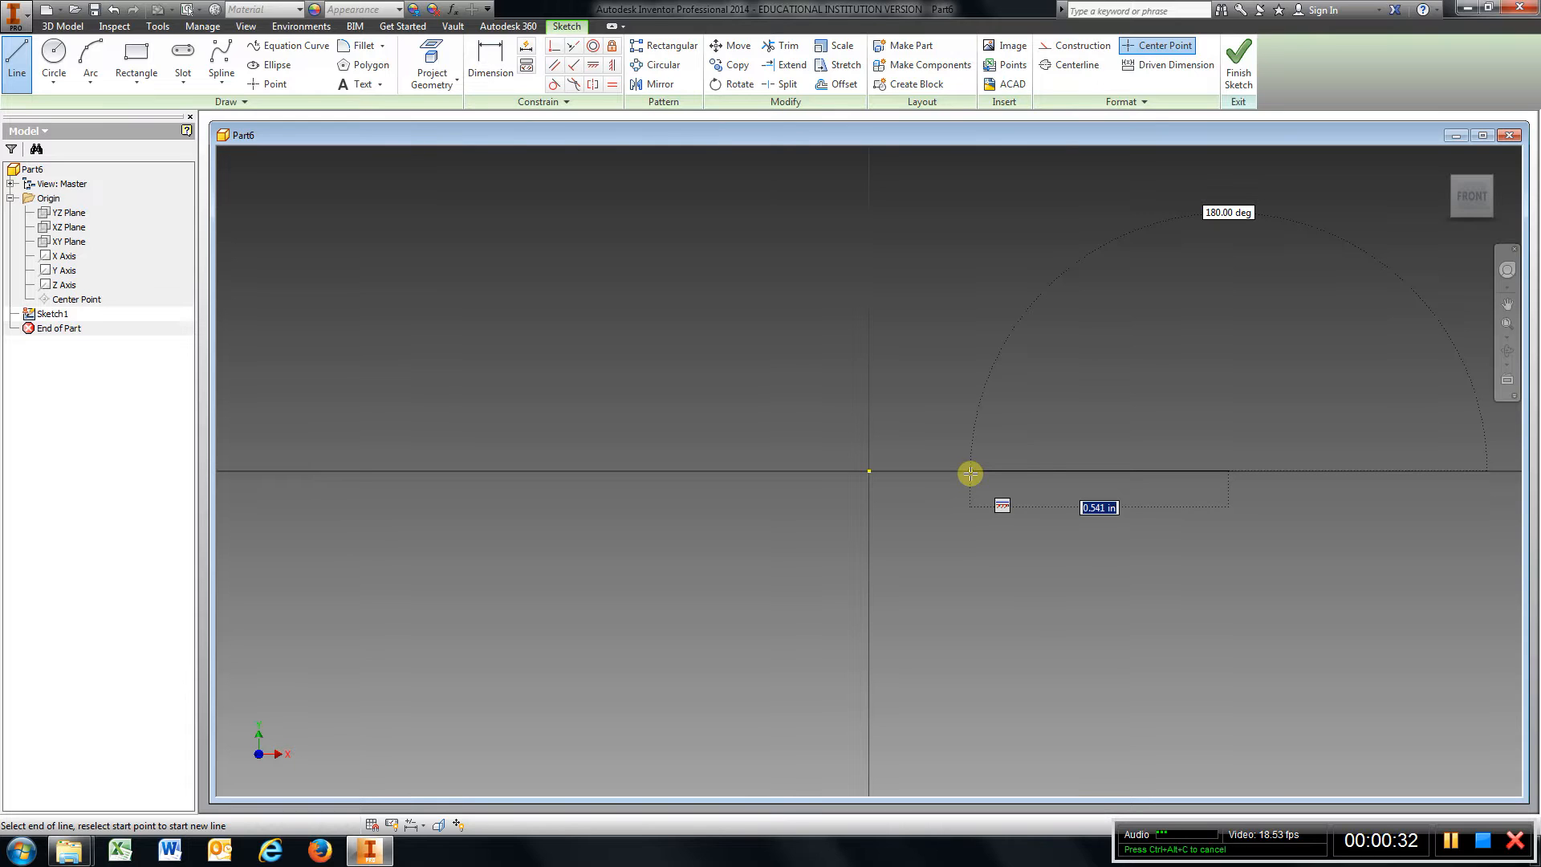
{"action": "type", "text": "3.62"}
{"action": "key", "text": "Return"}
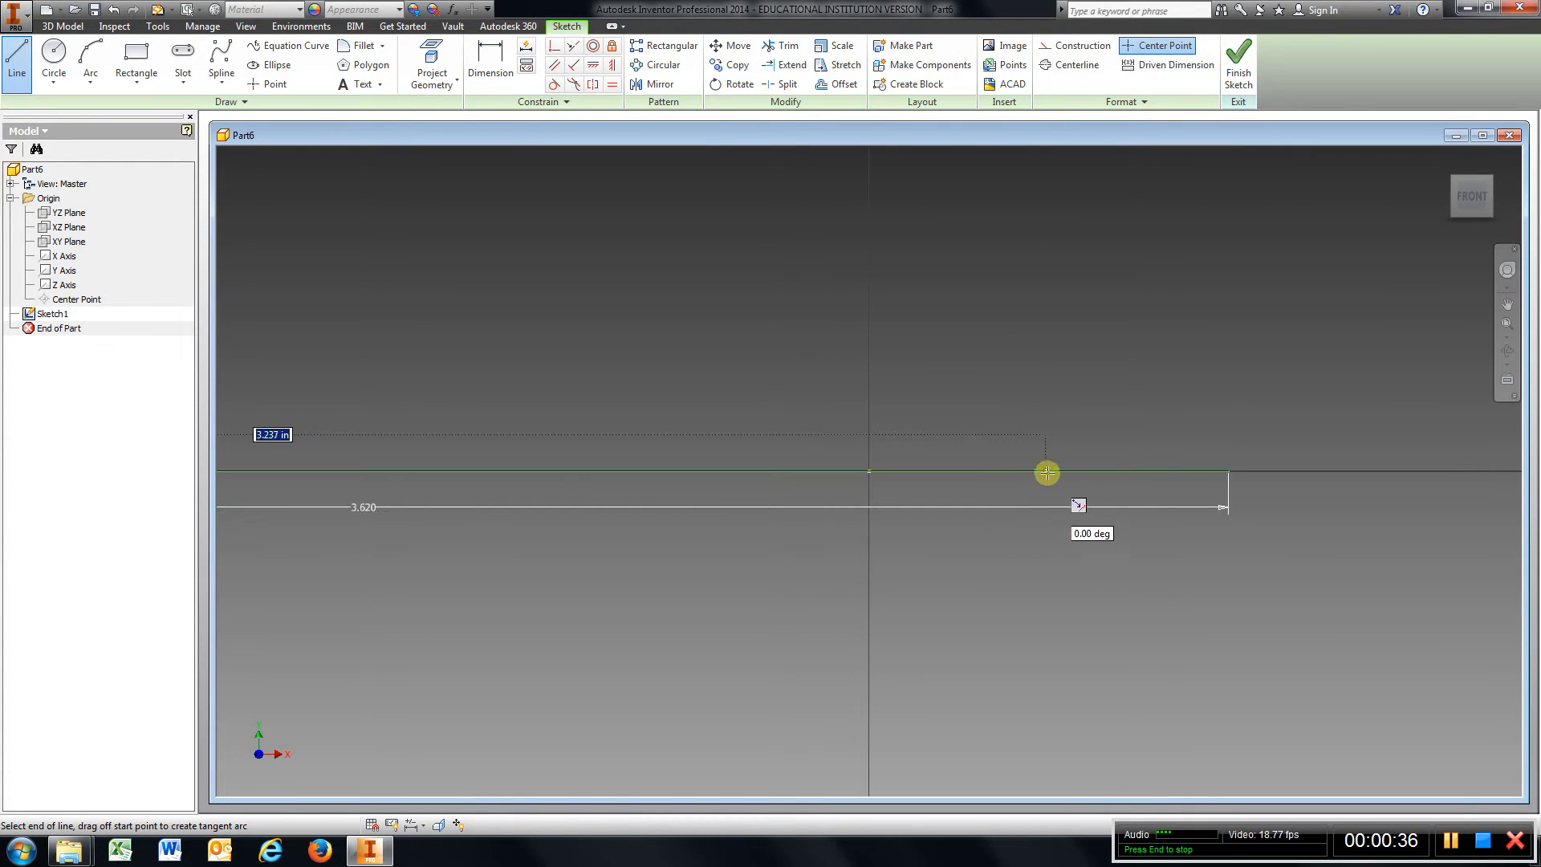
Dimension the distance from the line's right endpoint to the origin as 3.62/2 in.
{"action": "key", "text": "d"}
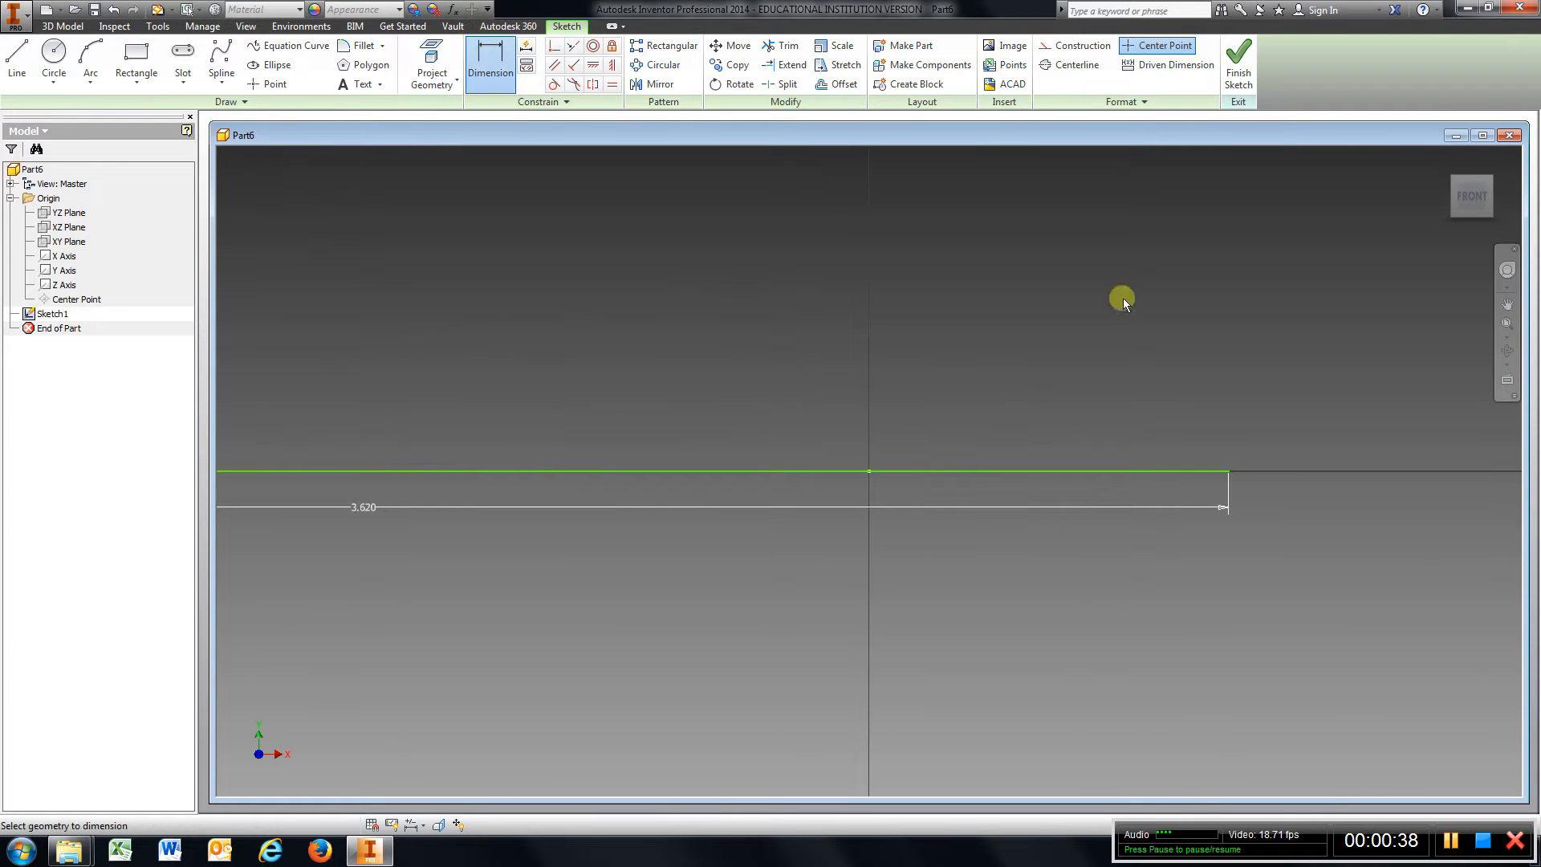
{"action": "left_click", "coordinate": [1230, 471]}
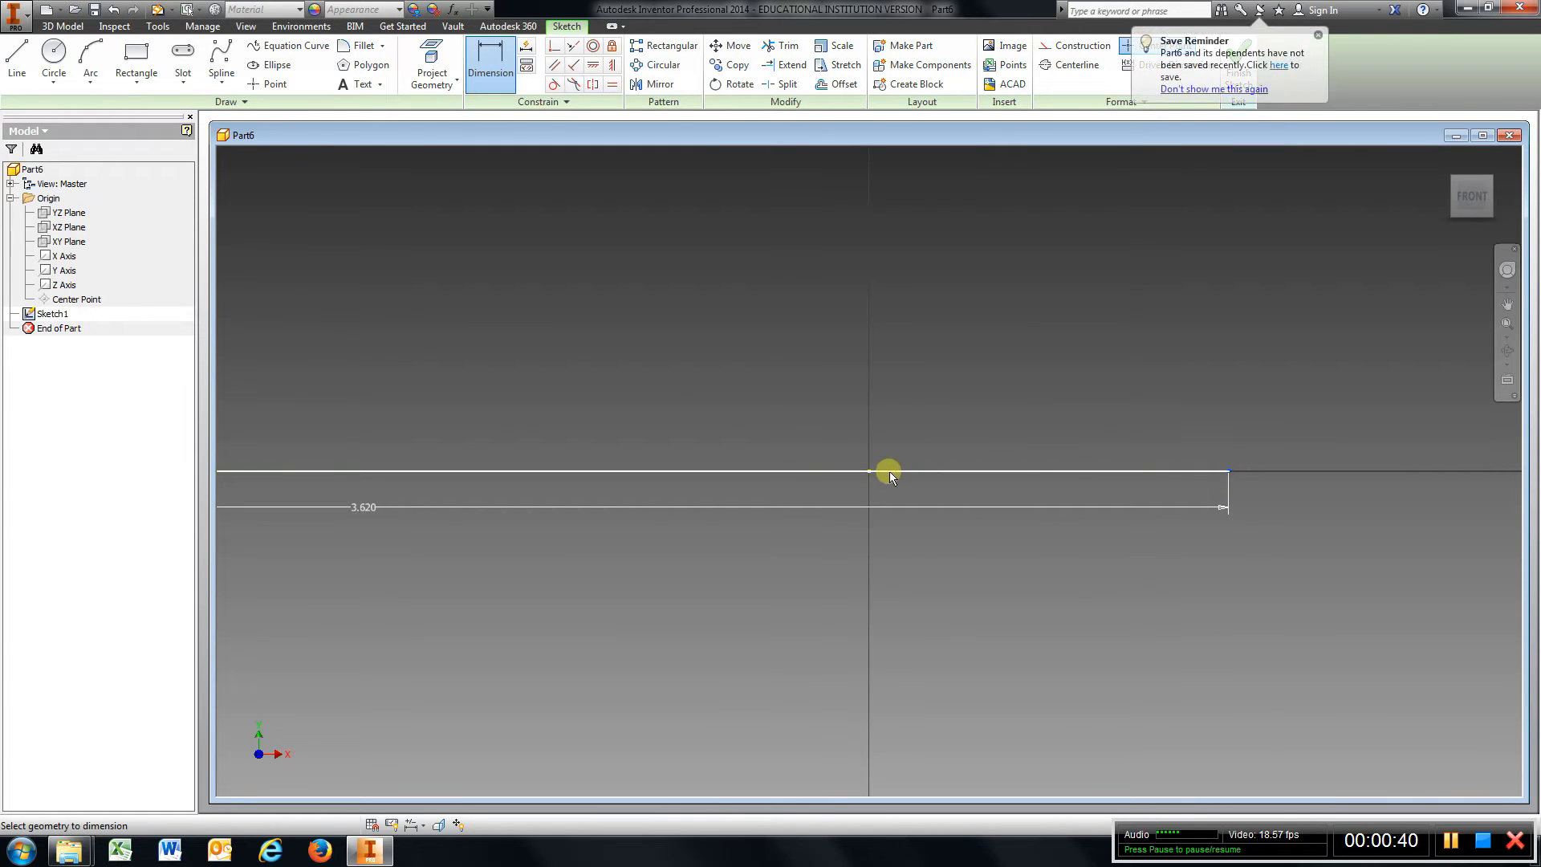
{"action": "left_click", "coordinate": [869, 472]}
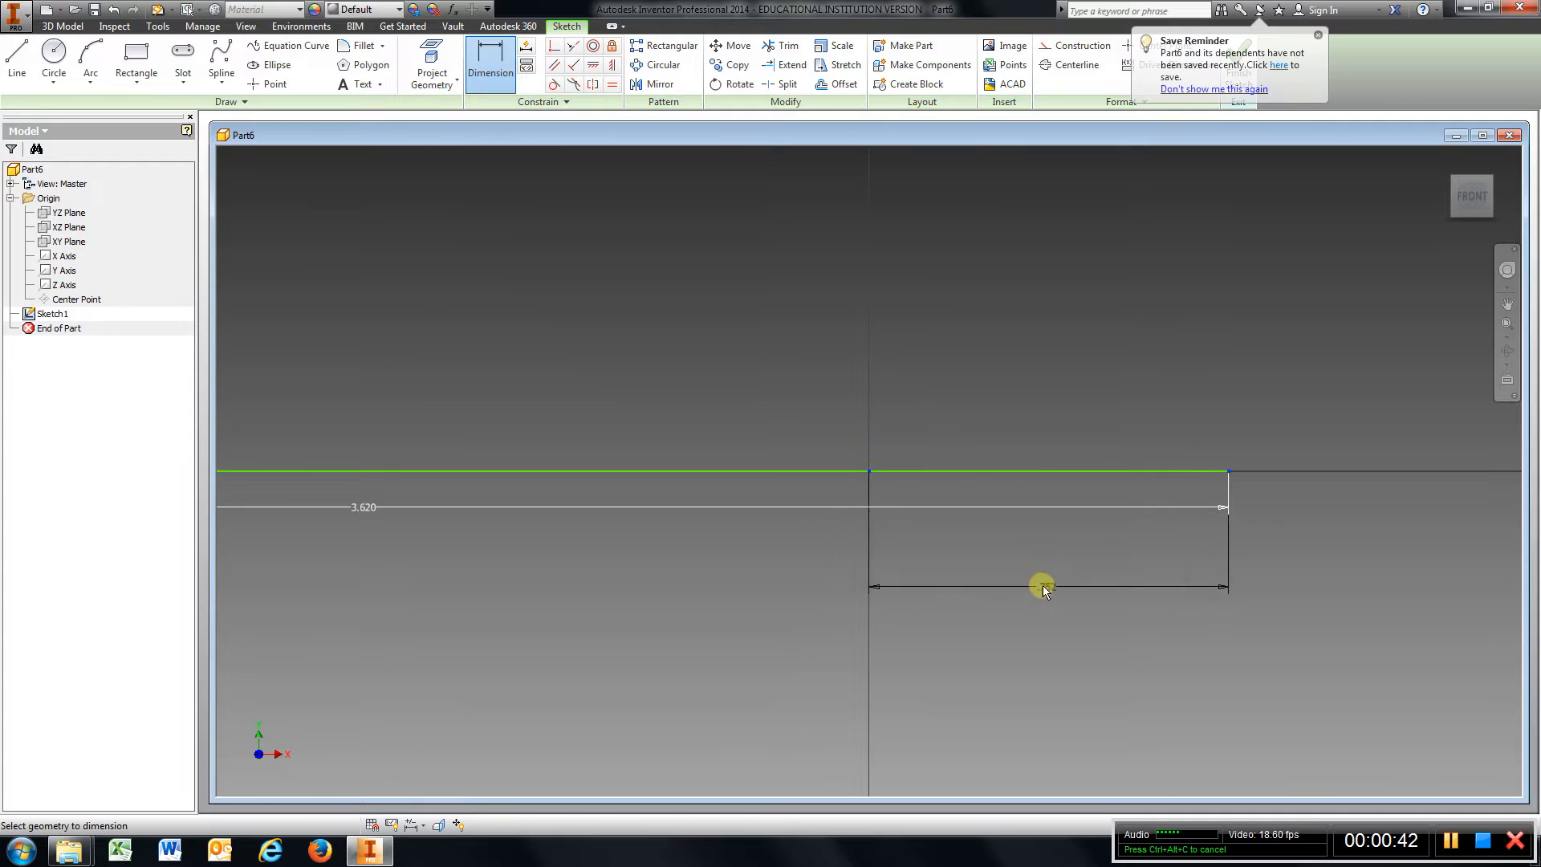
{"action": "left_click", "coordinate": [1067, 610]}
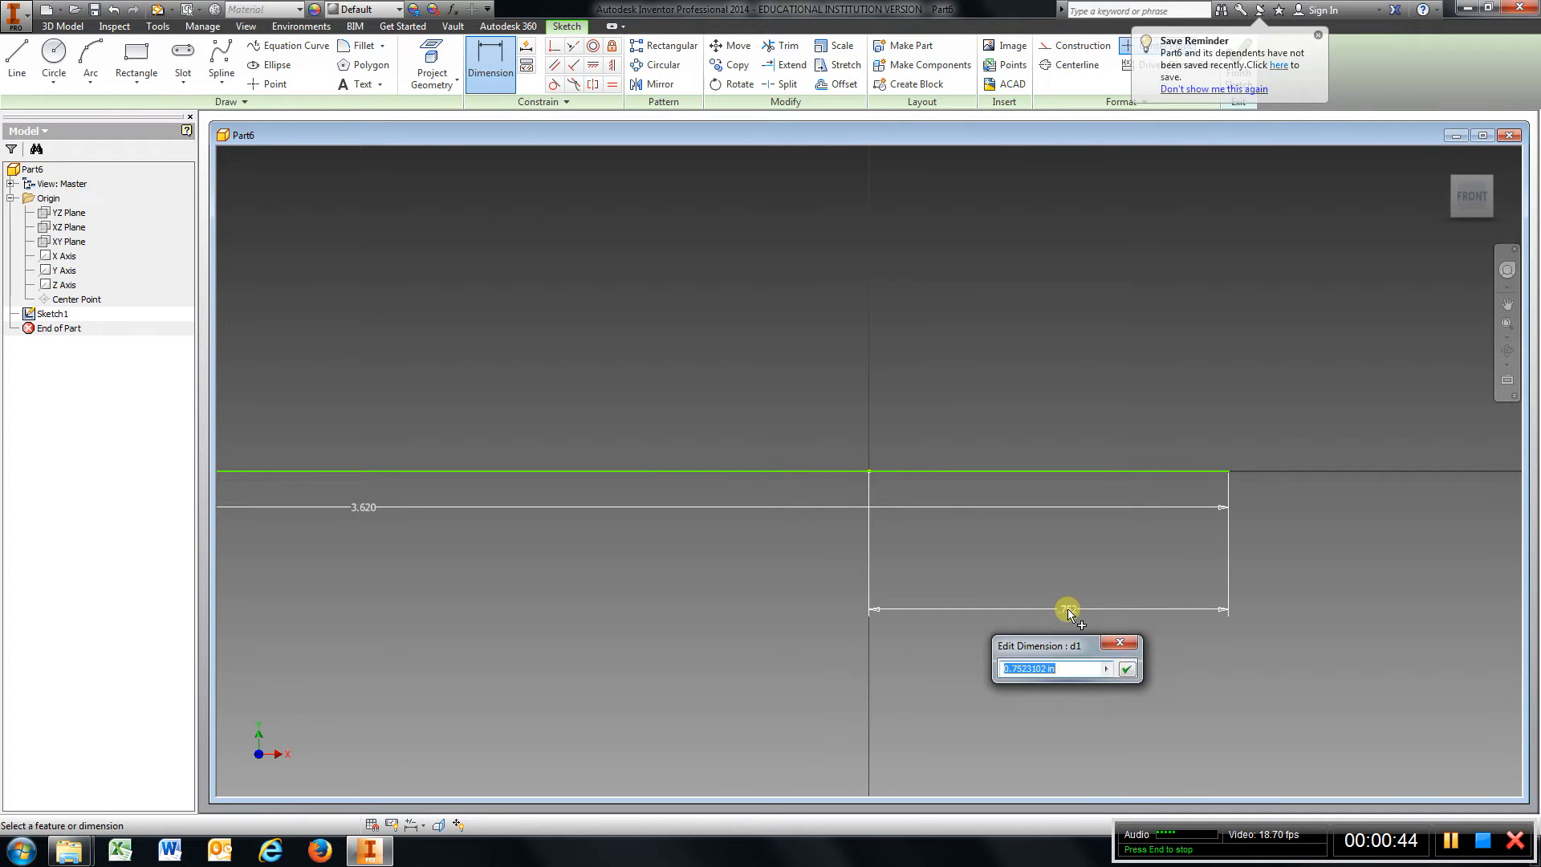
{"action": "type", "text": "3"}
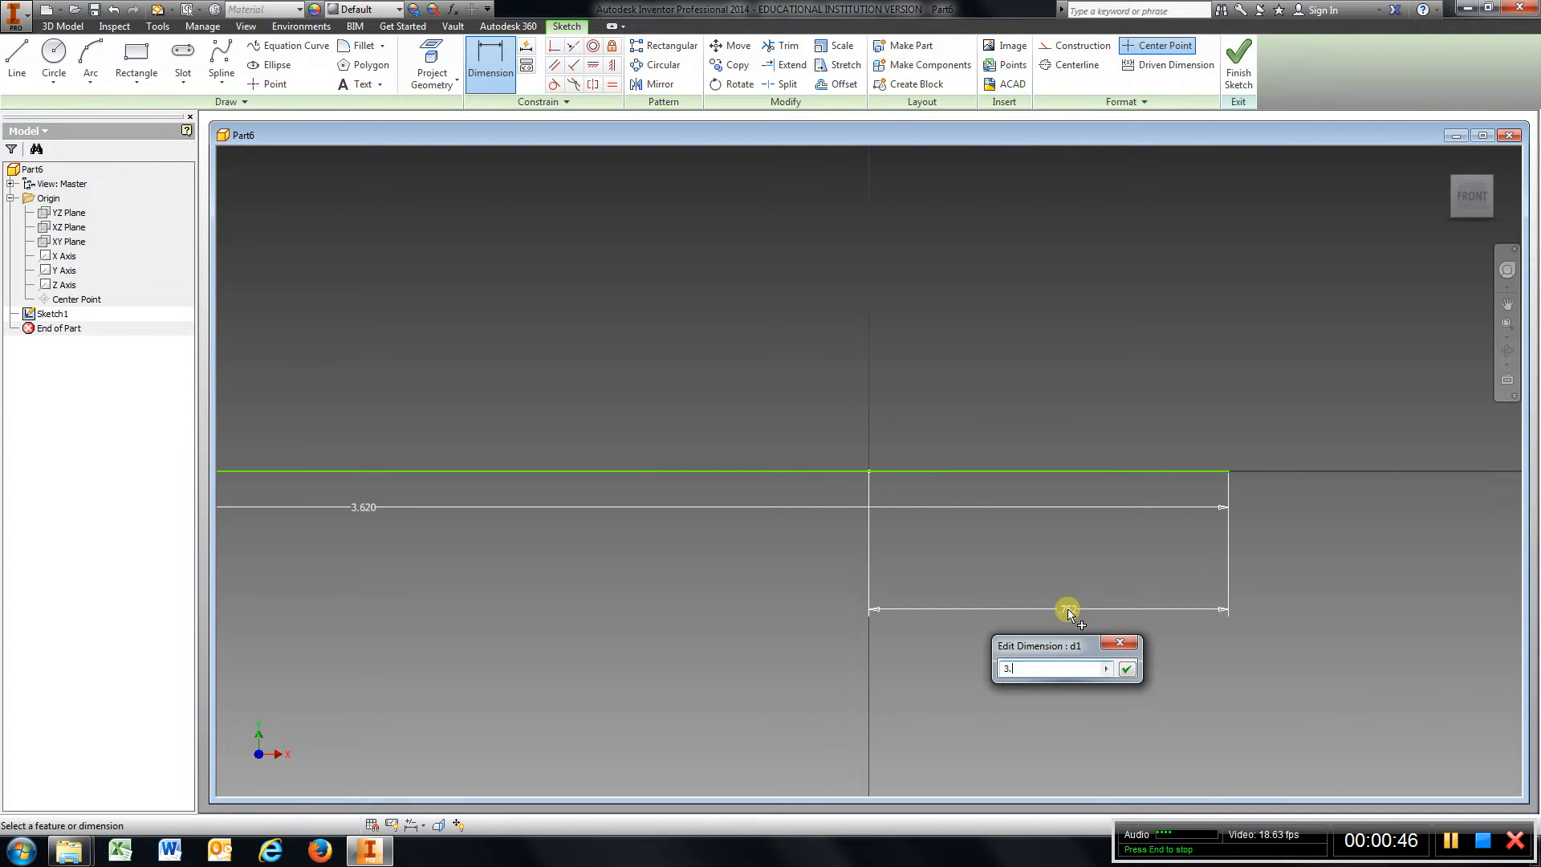
{"action": "type", "text": ".62/2"}
{"action": "key", "text": "Return"}
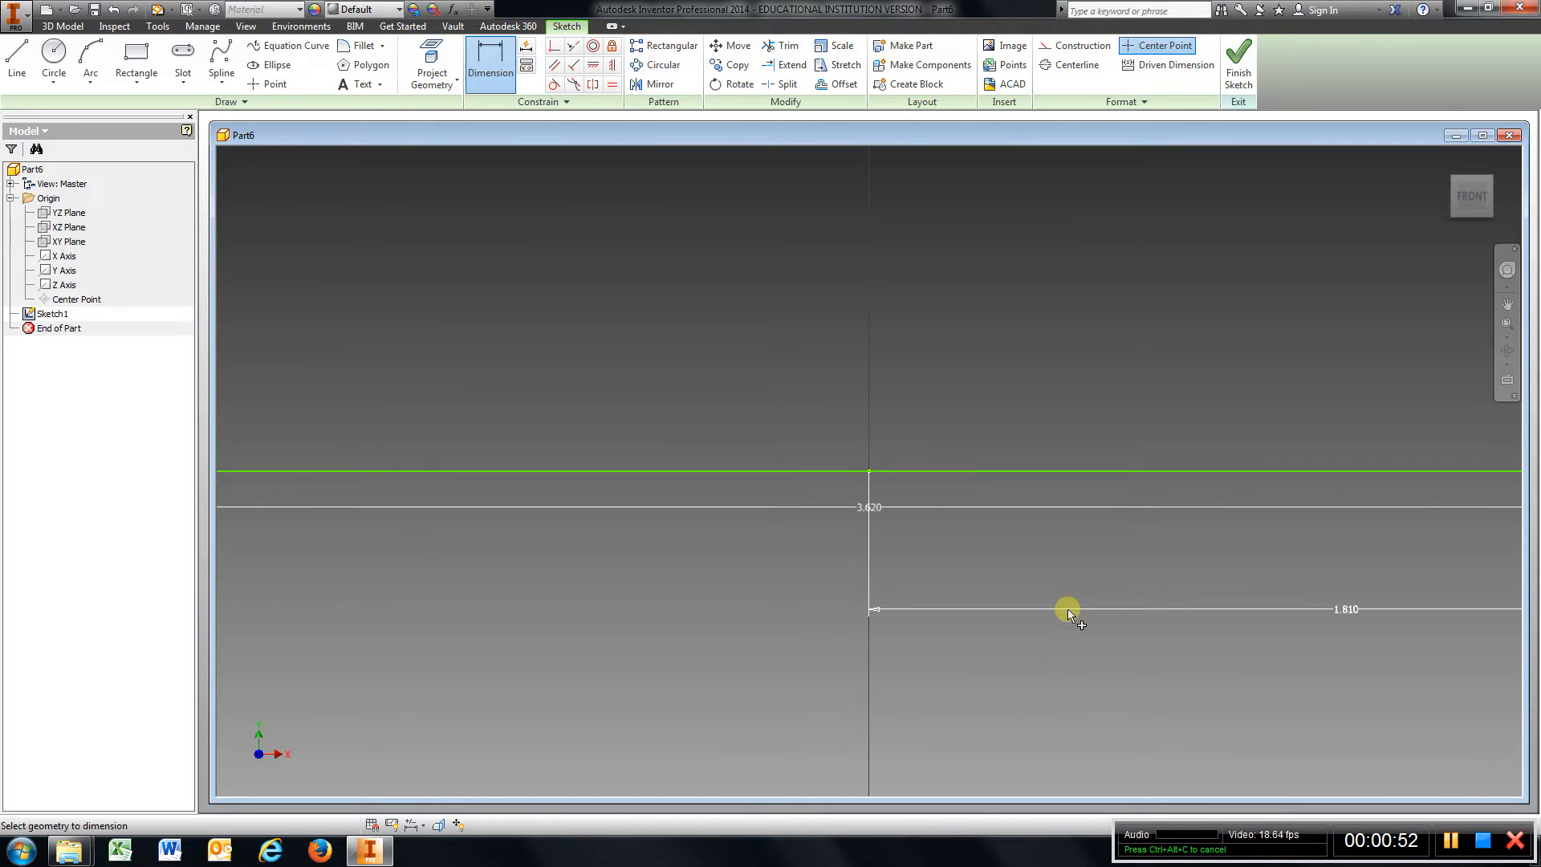
Draw a 1.5 in vertical line up from the left end of the base line.
{"action": "scroll", "coordinate": [1068, 609], "scroll_direction": "down", "scroll_amount": 4}
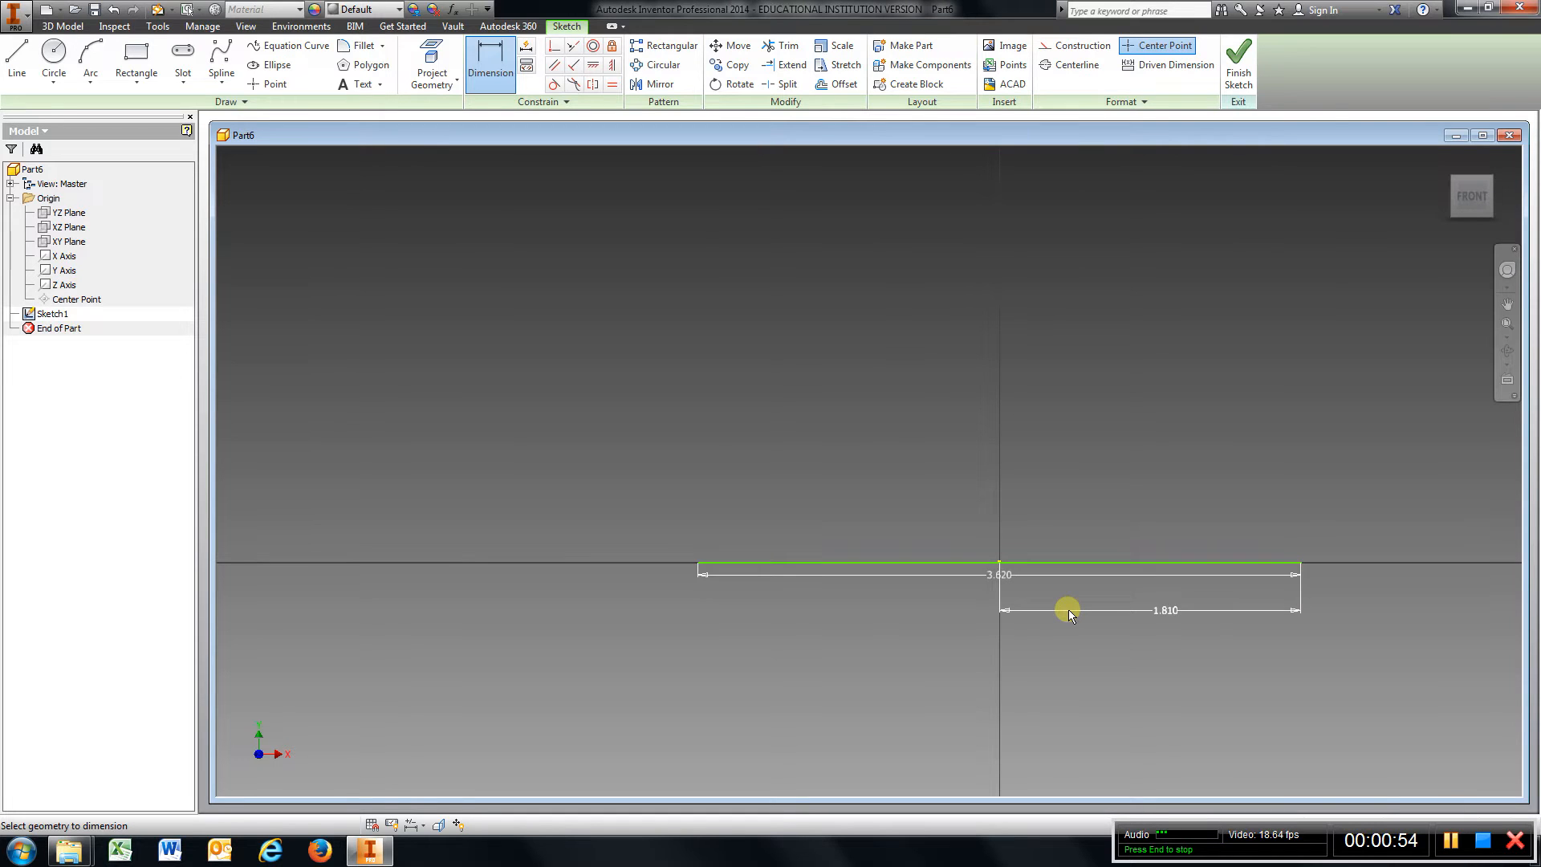
{"action": "left_click", "coordinate": [18, 68]}
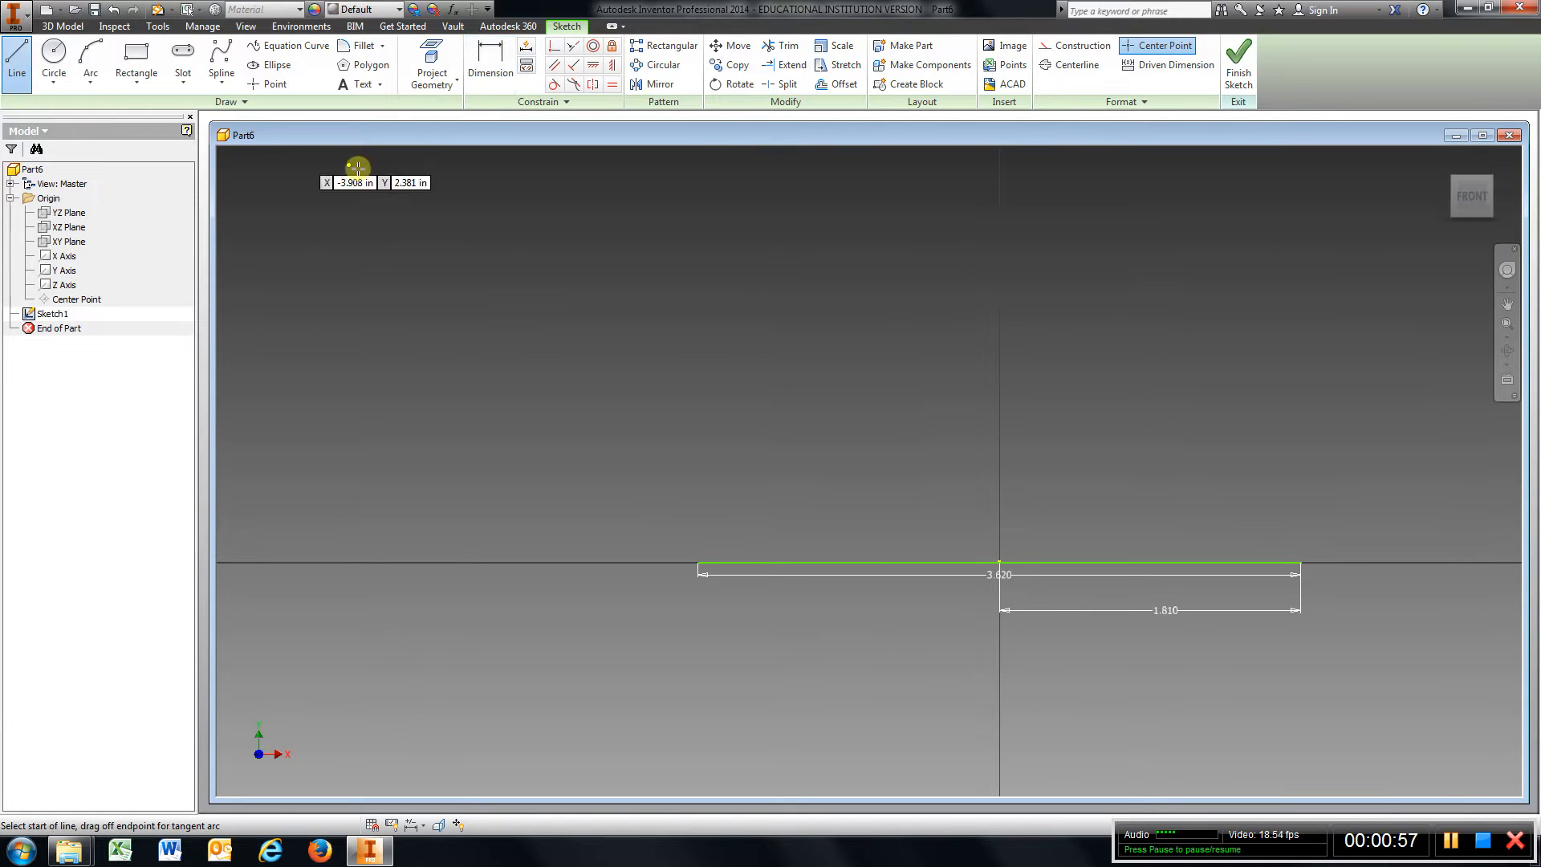
{"action": "left_click", "coordinate": [698, 562]}
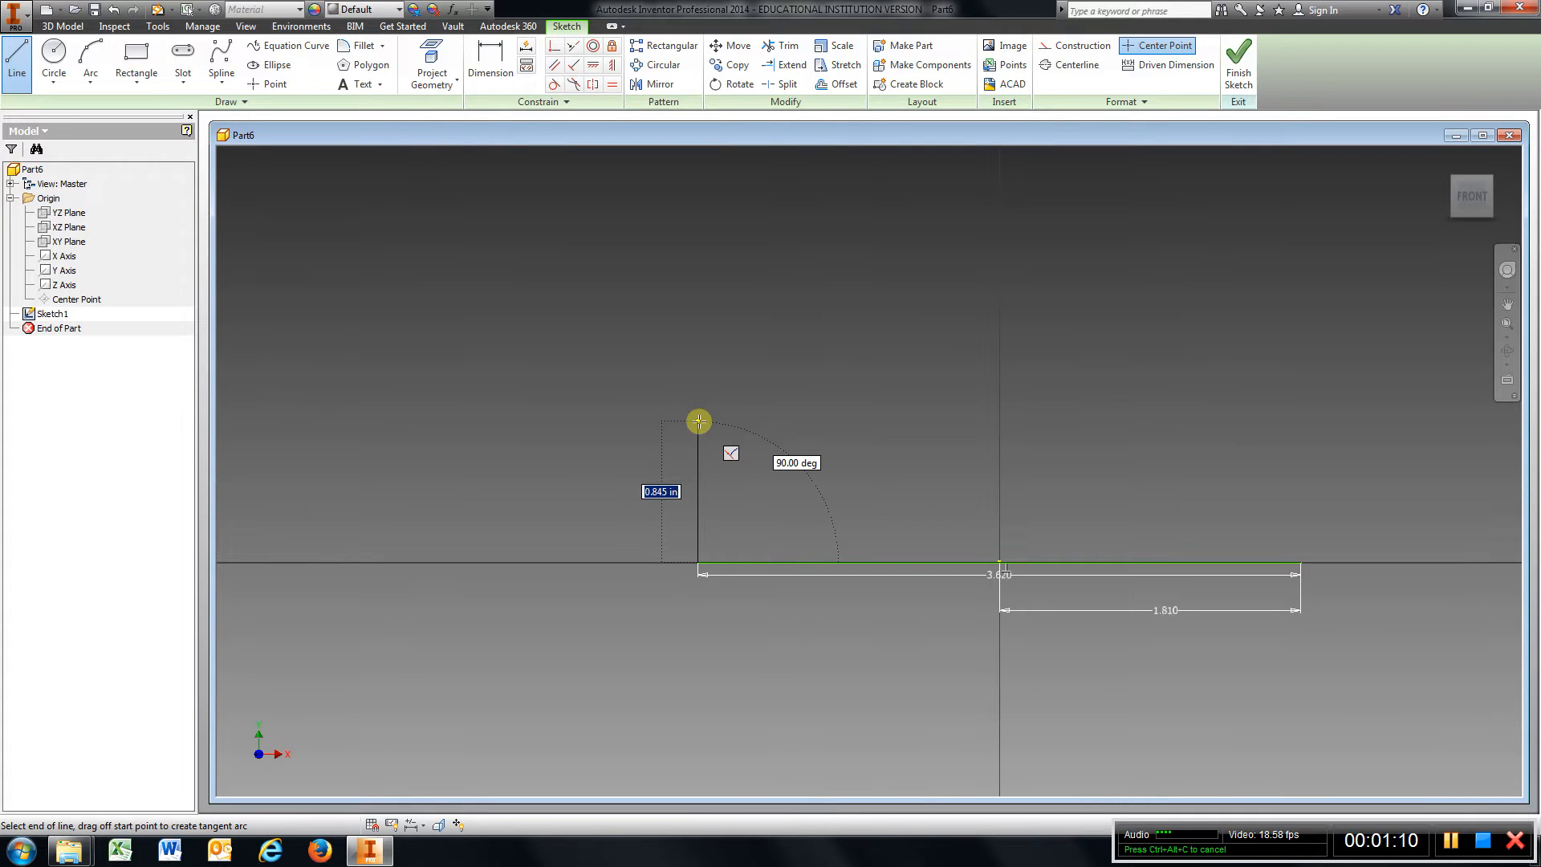
{"action": "type", "text": "1"}
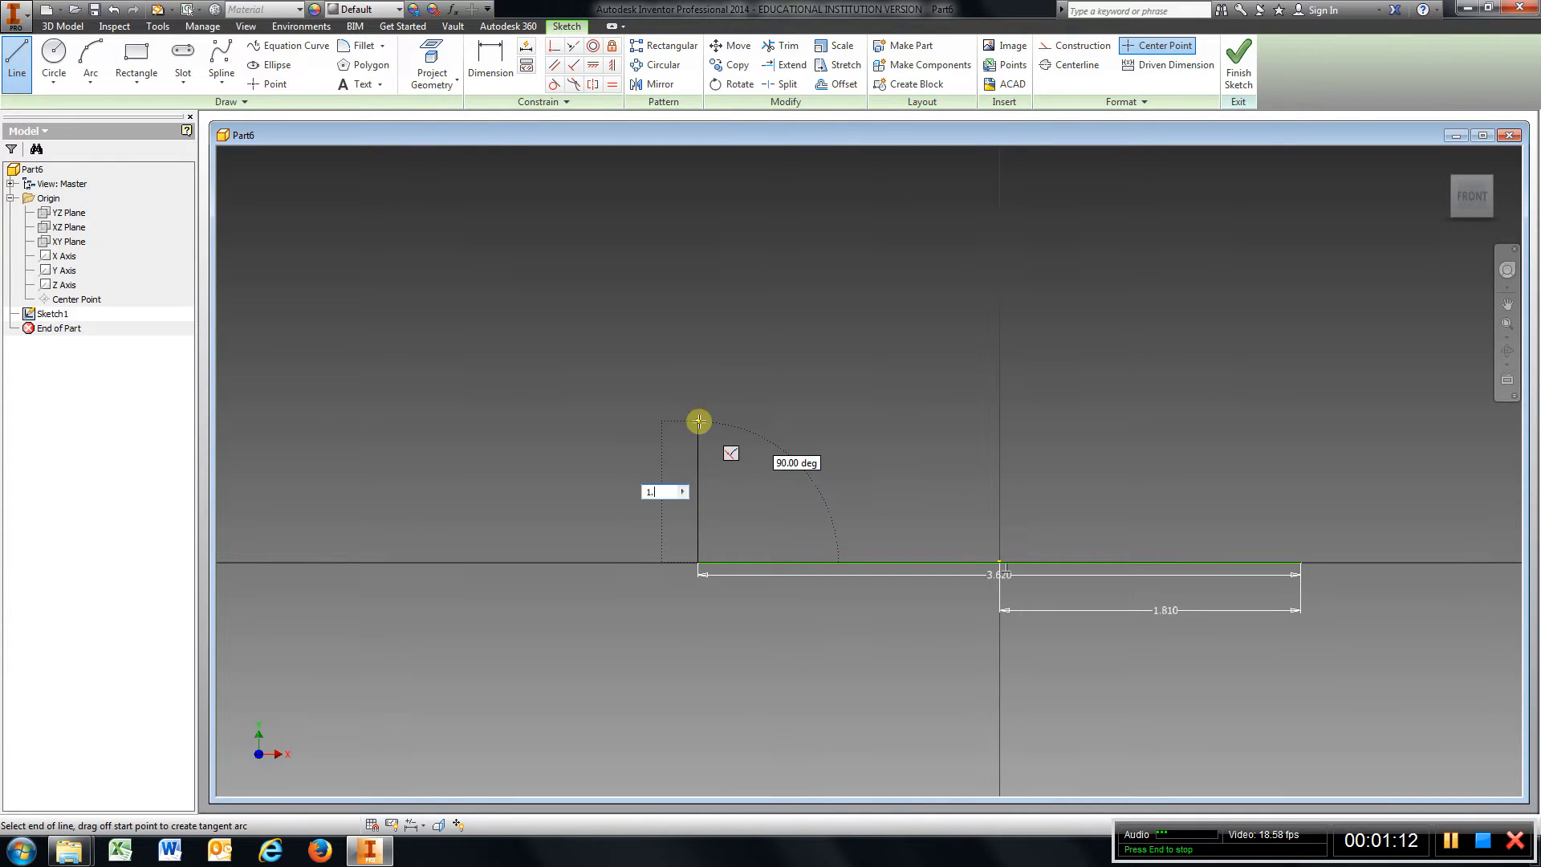
{"action": "type", "text": ".5"}
{"action": "key", "text": "Return"}
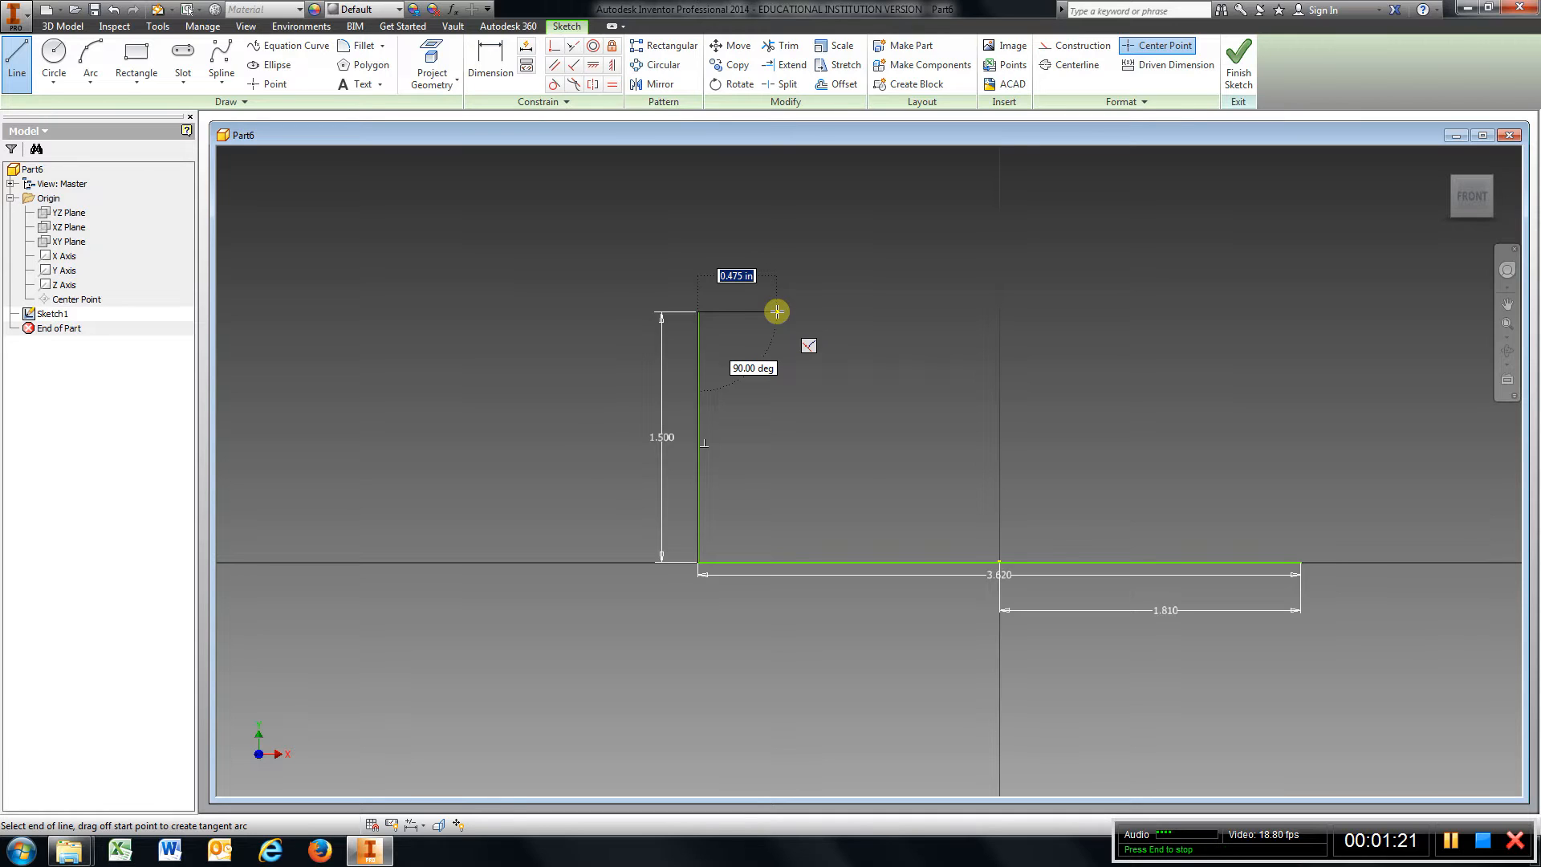
Continue the outline with a 0.75 in horizontal step, a 0.5 in rise, and a horizontal segment about 0.73 in long.
{"action": "type", "text": ".75"}
{"action": "key", "text": "Return"}
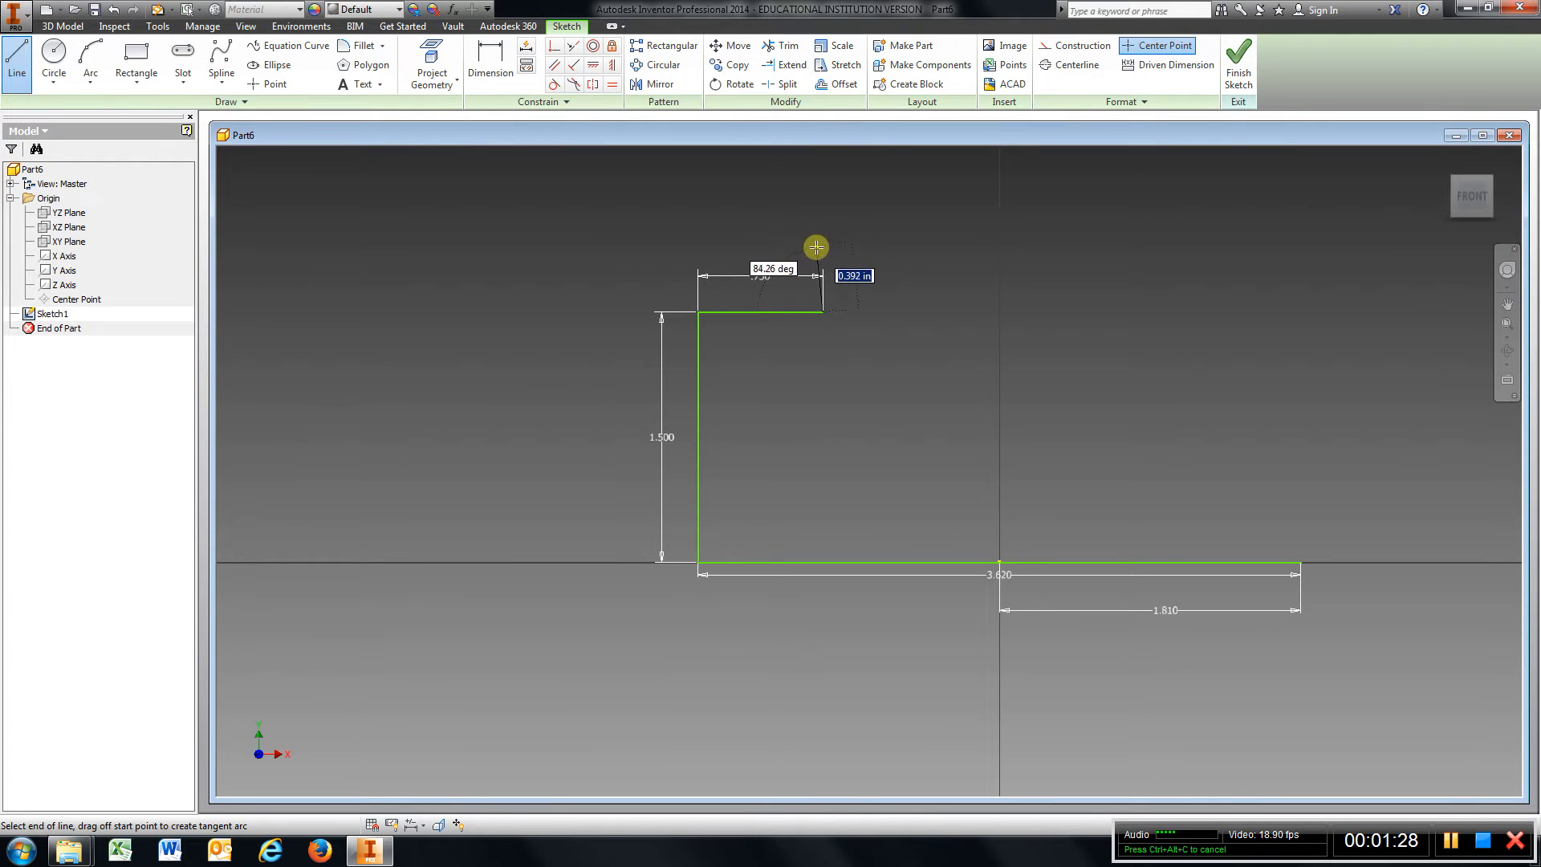
{"action": "type", "text": ".5"}
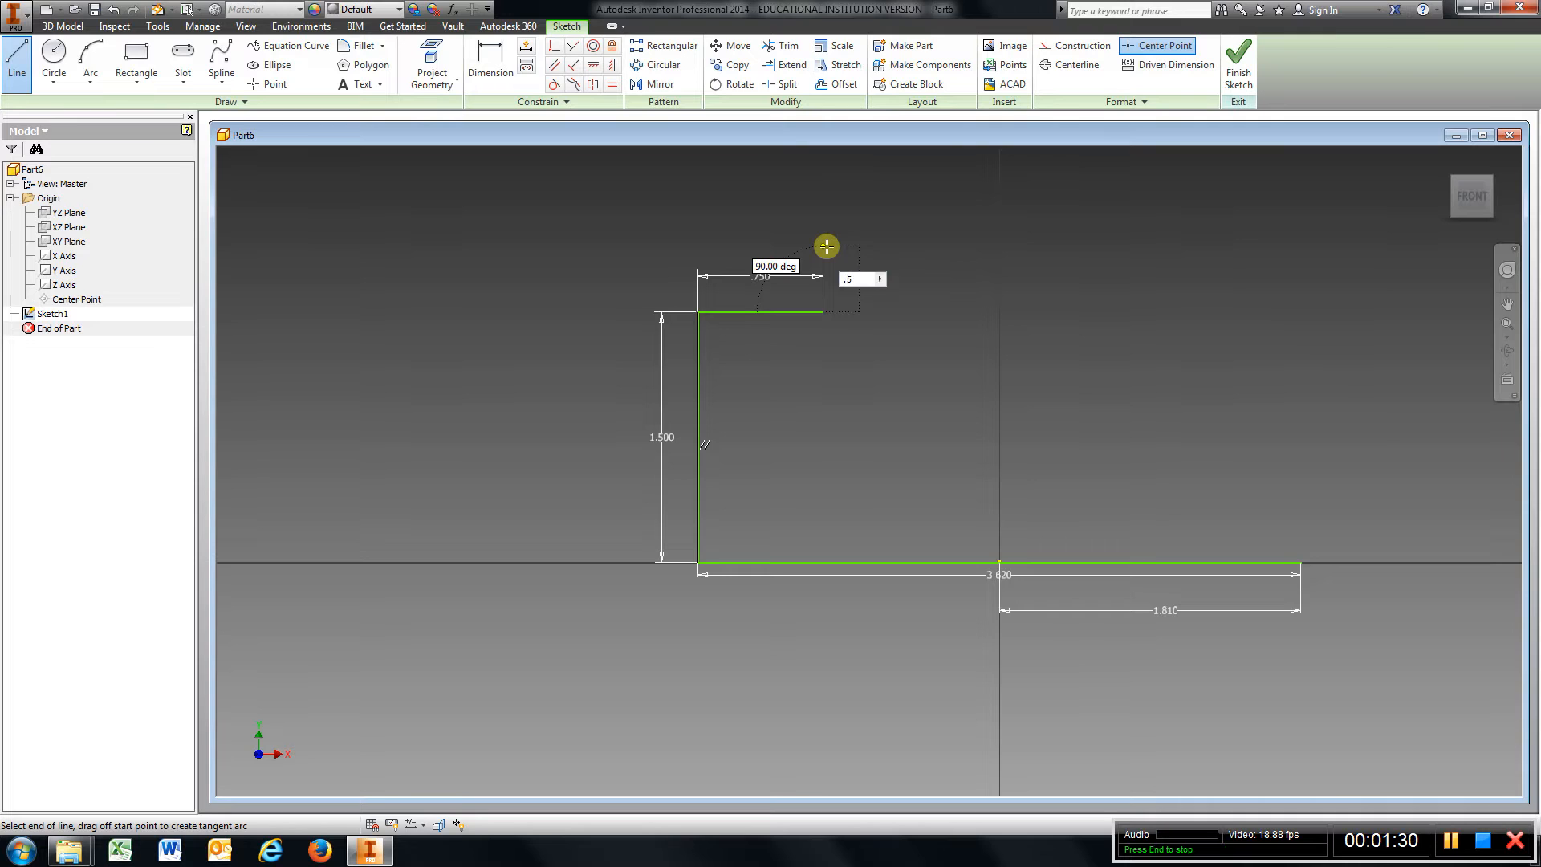
{"action": "key", "text": "Return"}
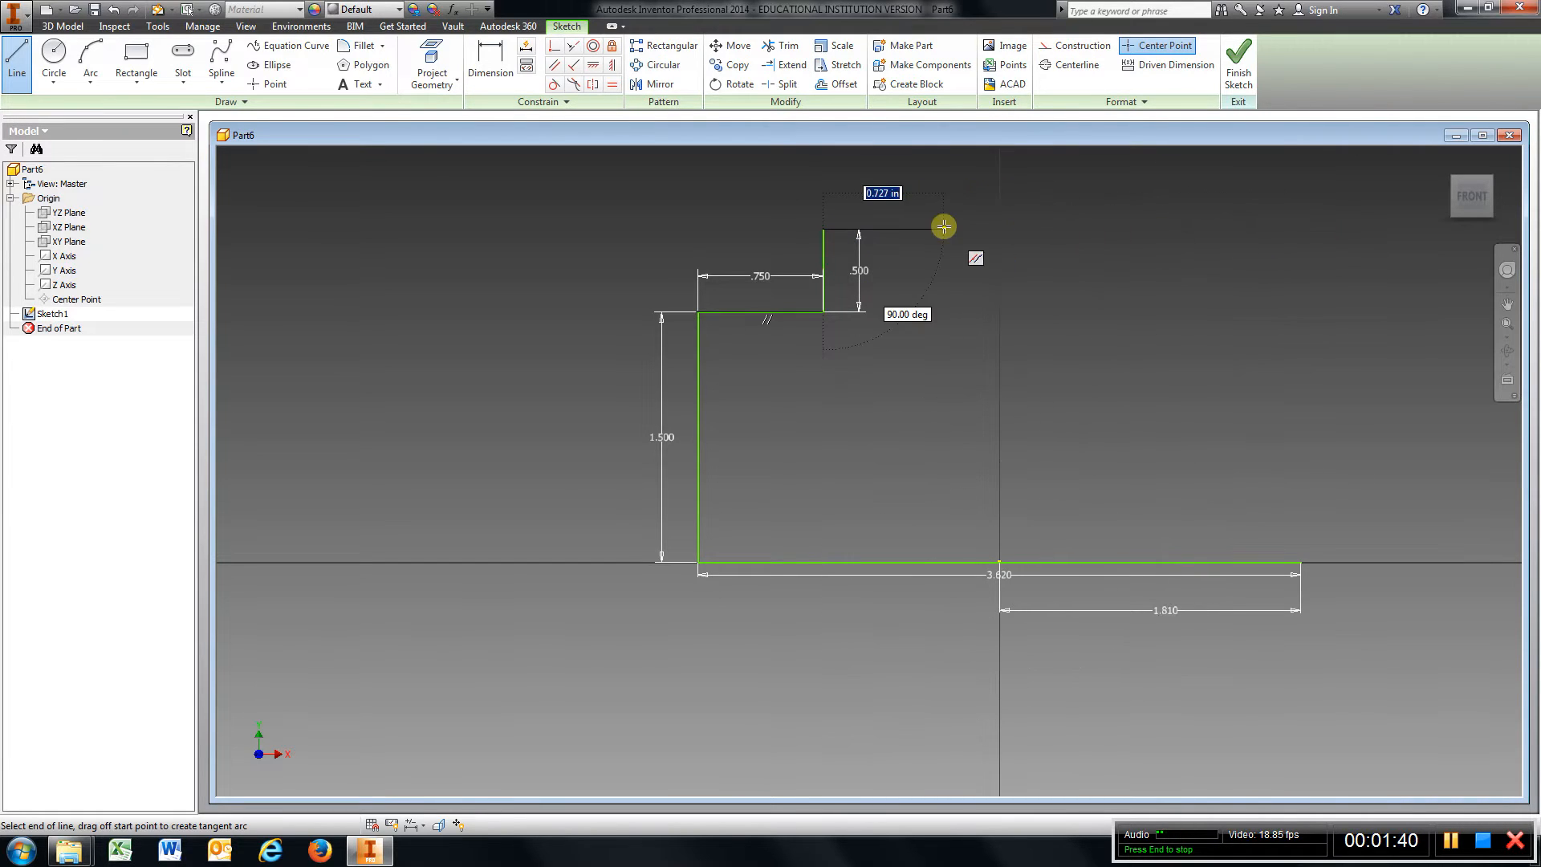
{"action": "left_click", "coordinate": [969, 229]}
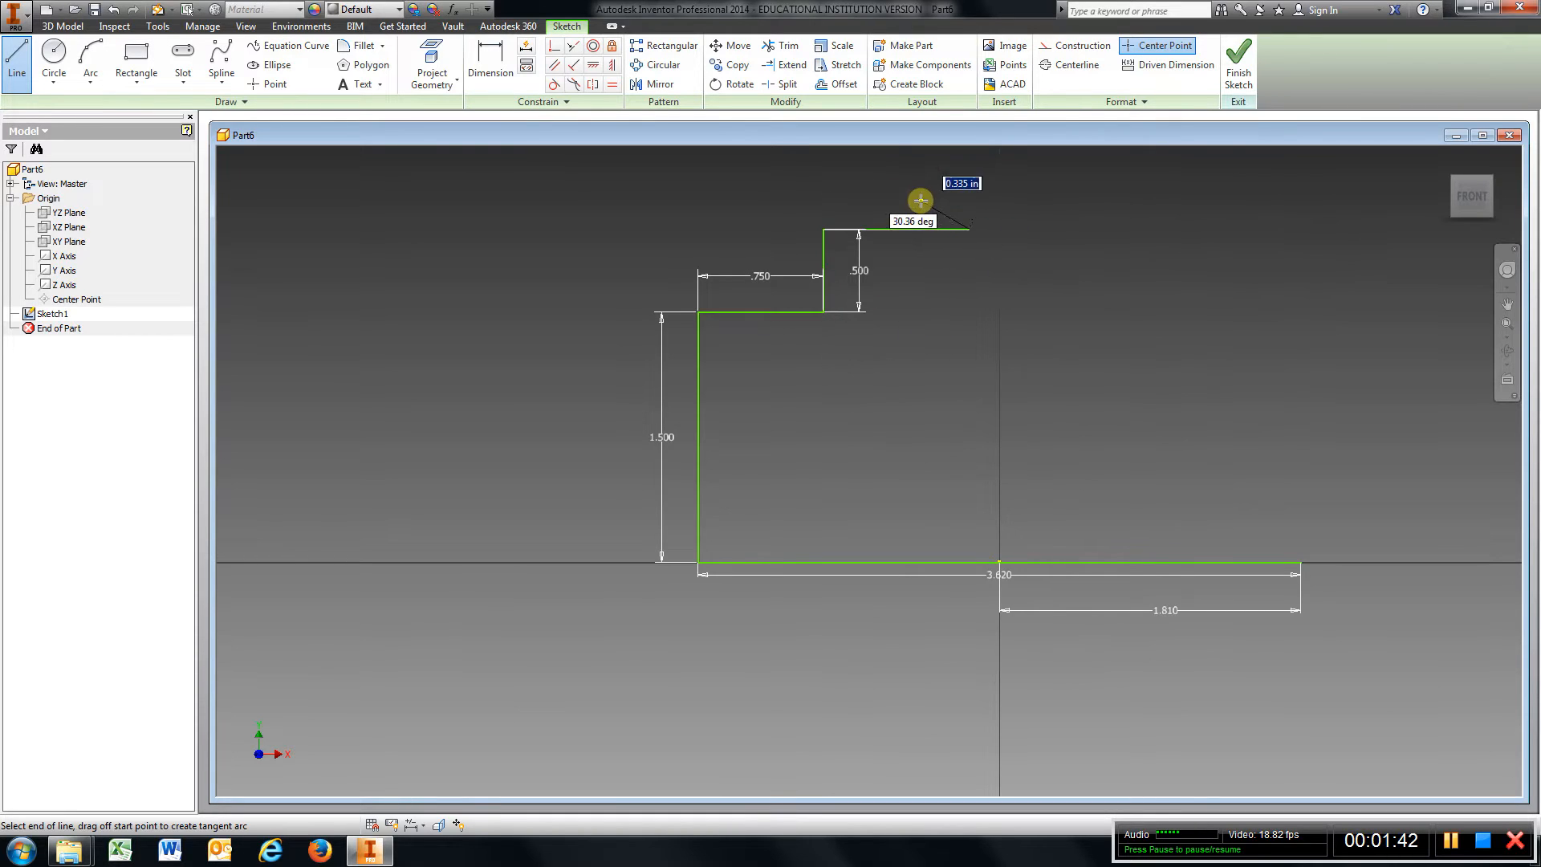
Dimension the horizontal distance from the tall vertical line's top to the upper segment's end as 1.63 in.
{"action": "left_click", "coordinate": [481, 69]}
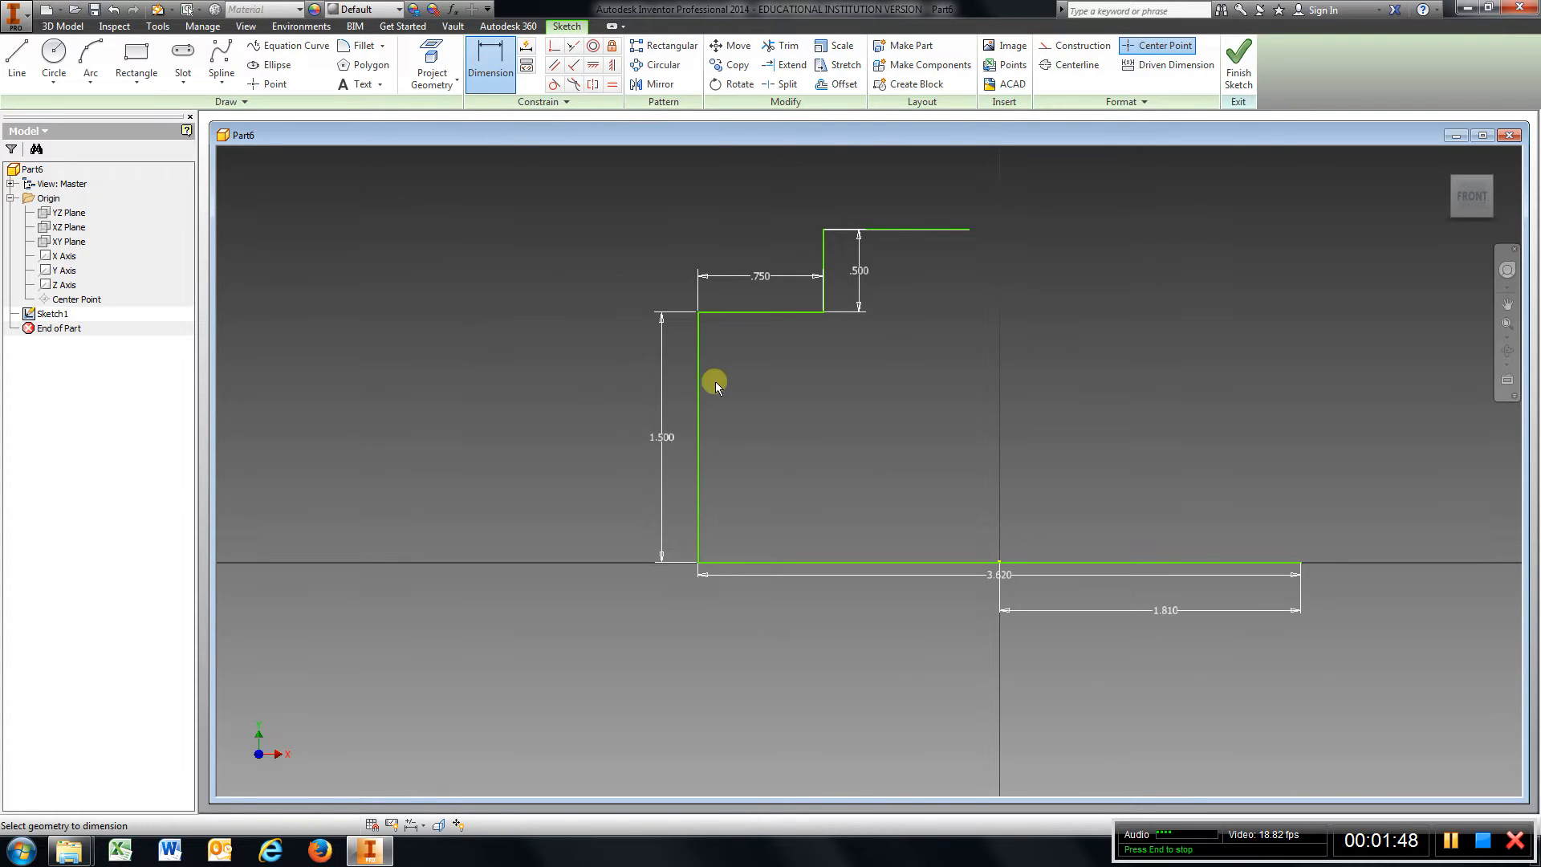
{"action": "left_click", "coordinate": [700, 311]}
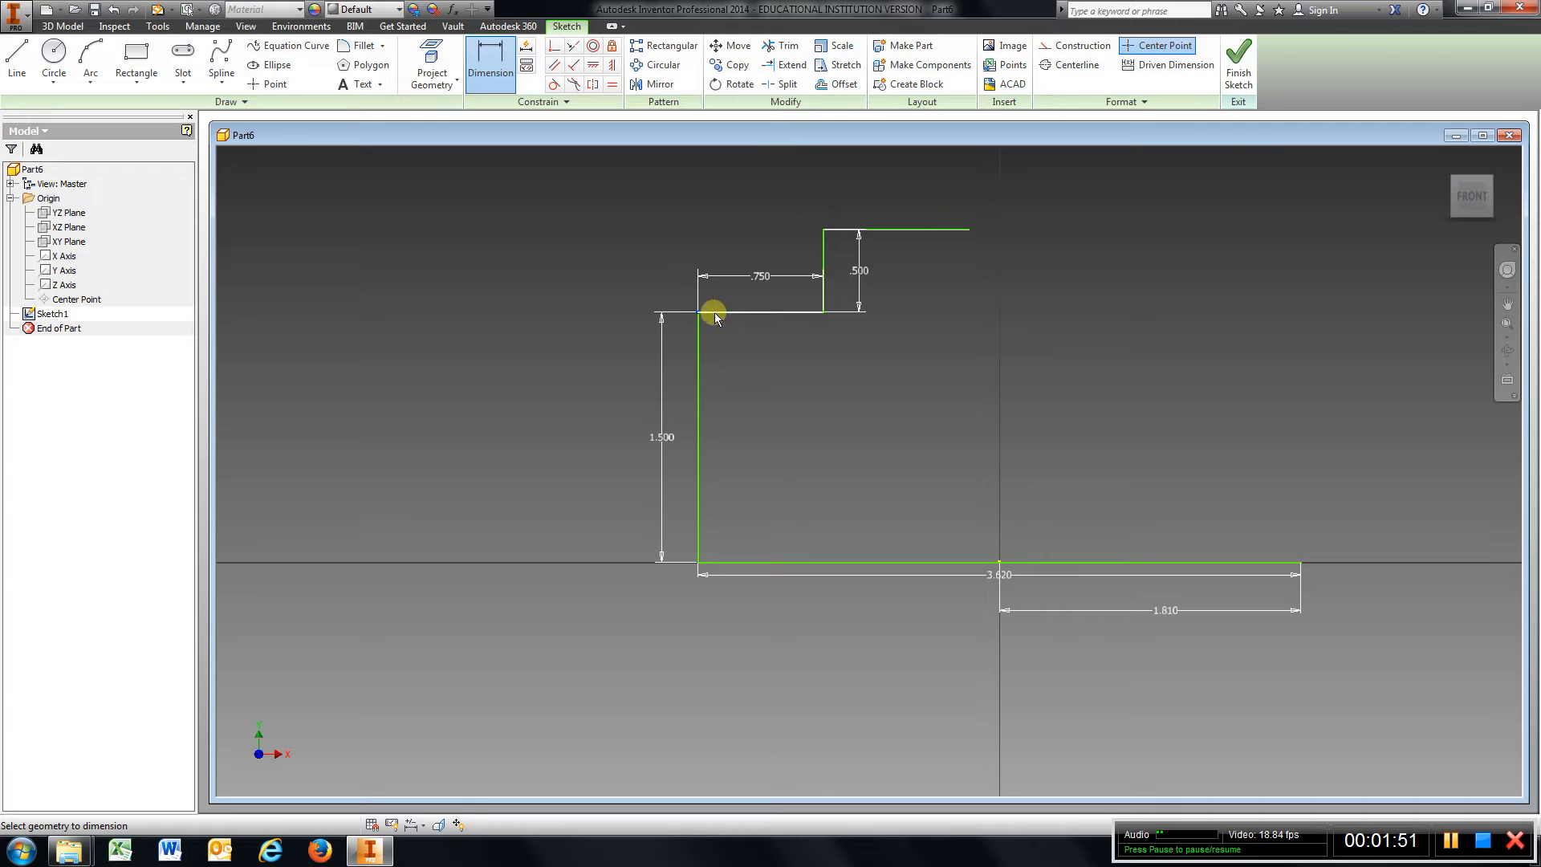
{"action": "left_click", "coordinate": [971, 230]}
{"action": "left_click", "coordinate": [827, 191]}
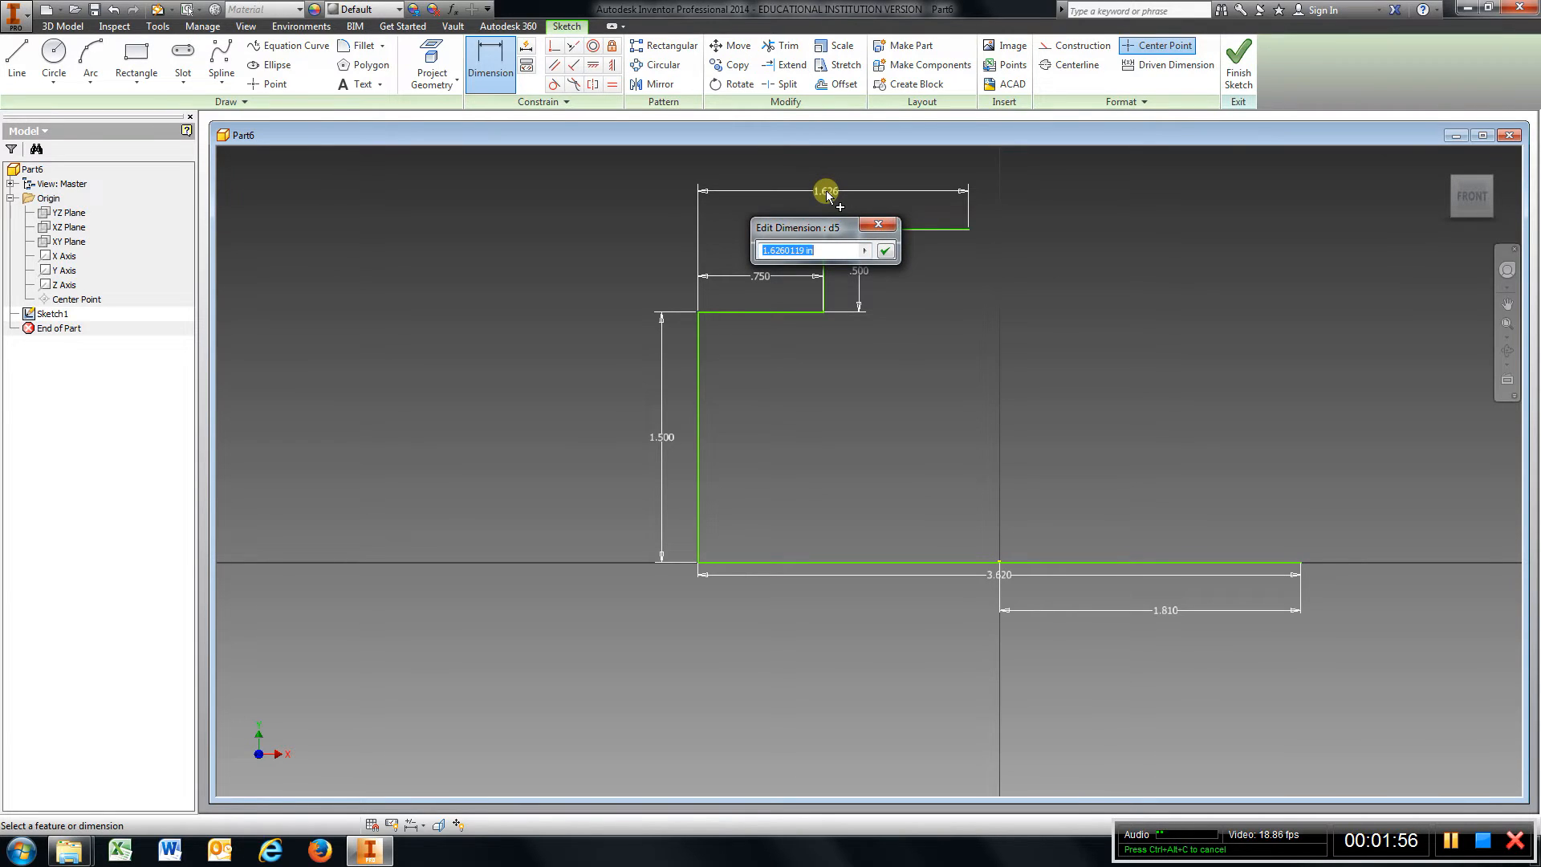
{"action": "type", "text": "1.63"}
{"action": "key", "text": "Return"}
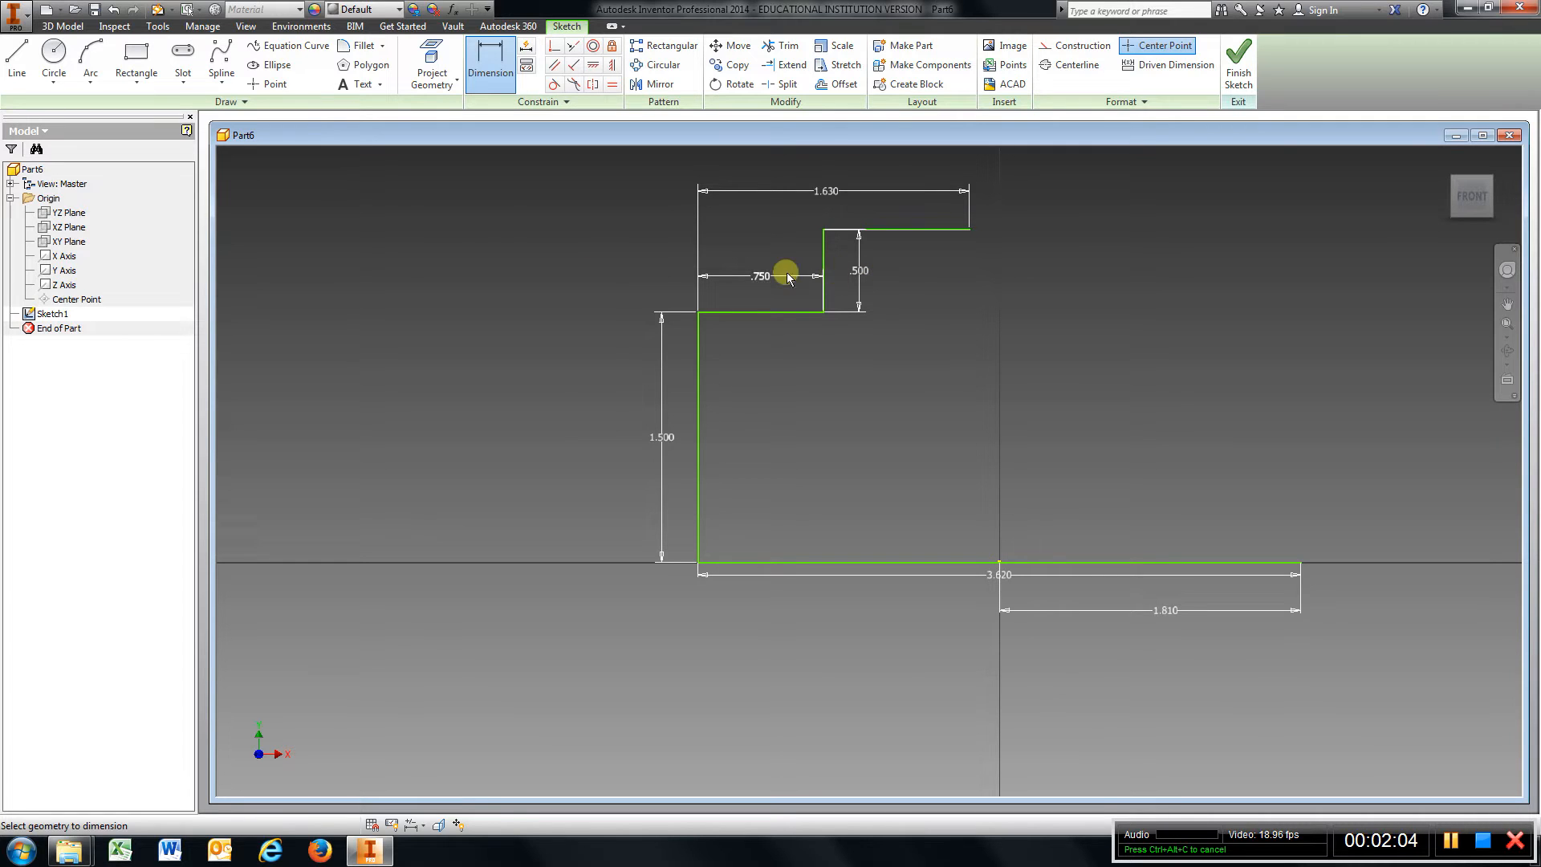
Close the profile with two slanted lines from the base line's right end up to the upper segment's end.
{"action": "left_click", "coordinate": [17, 60]}
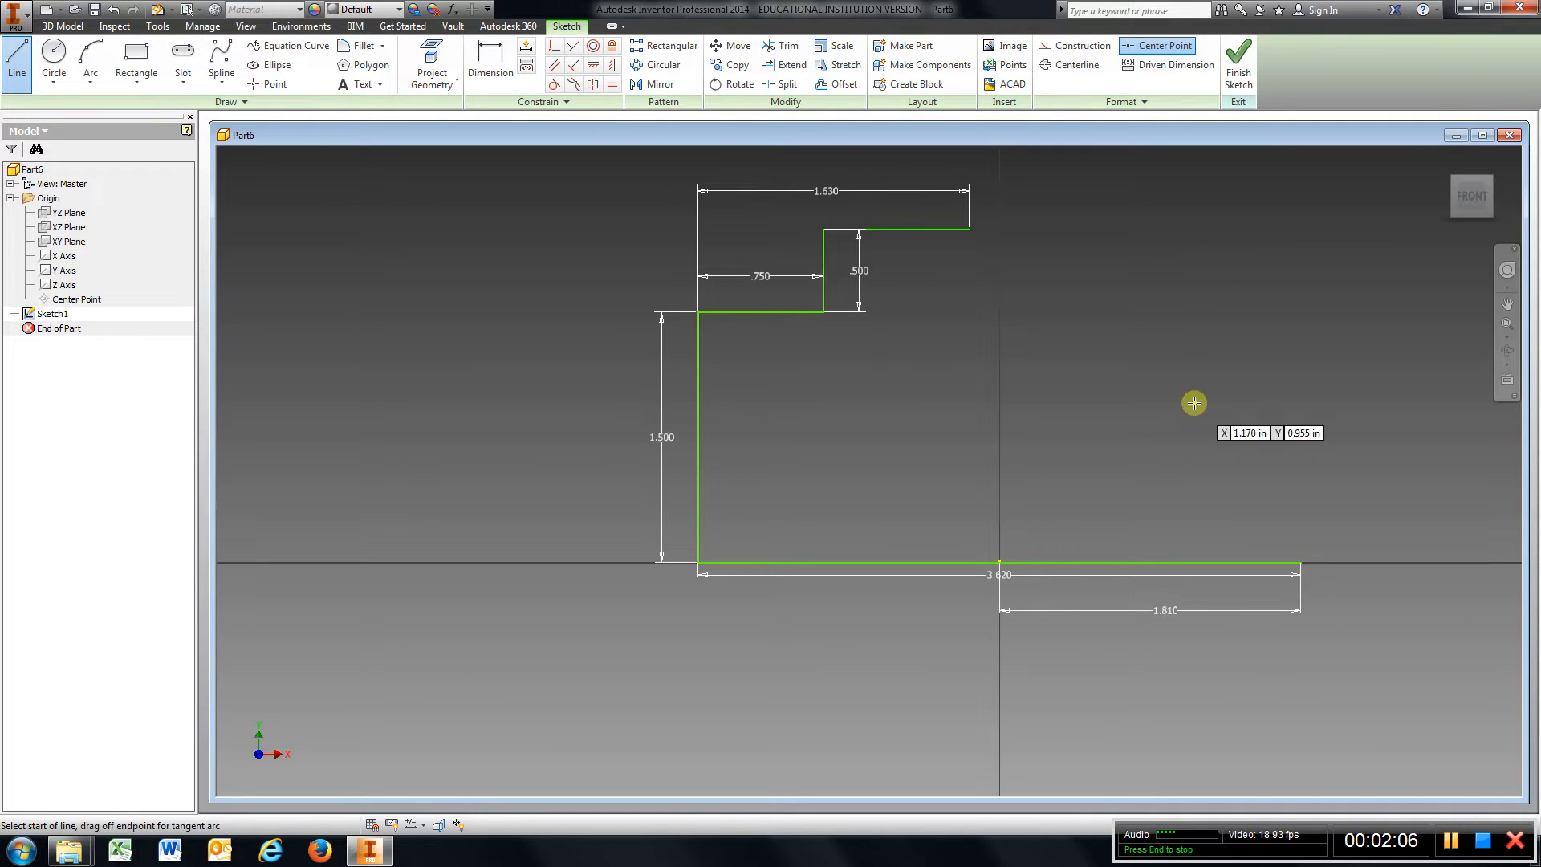
{"action": "left_click", "coordinate": [1301, 562]}
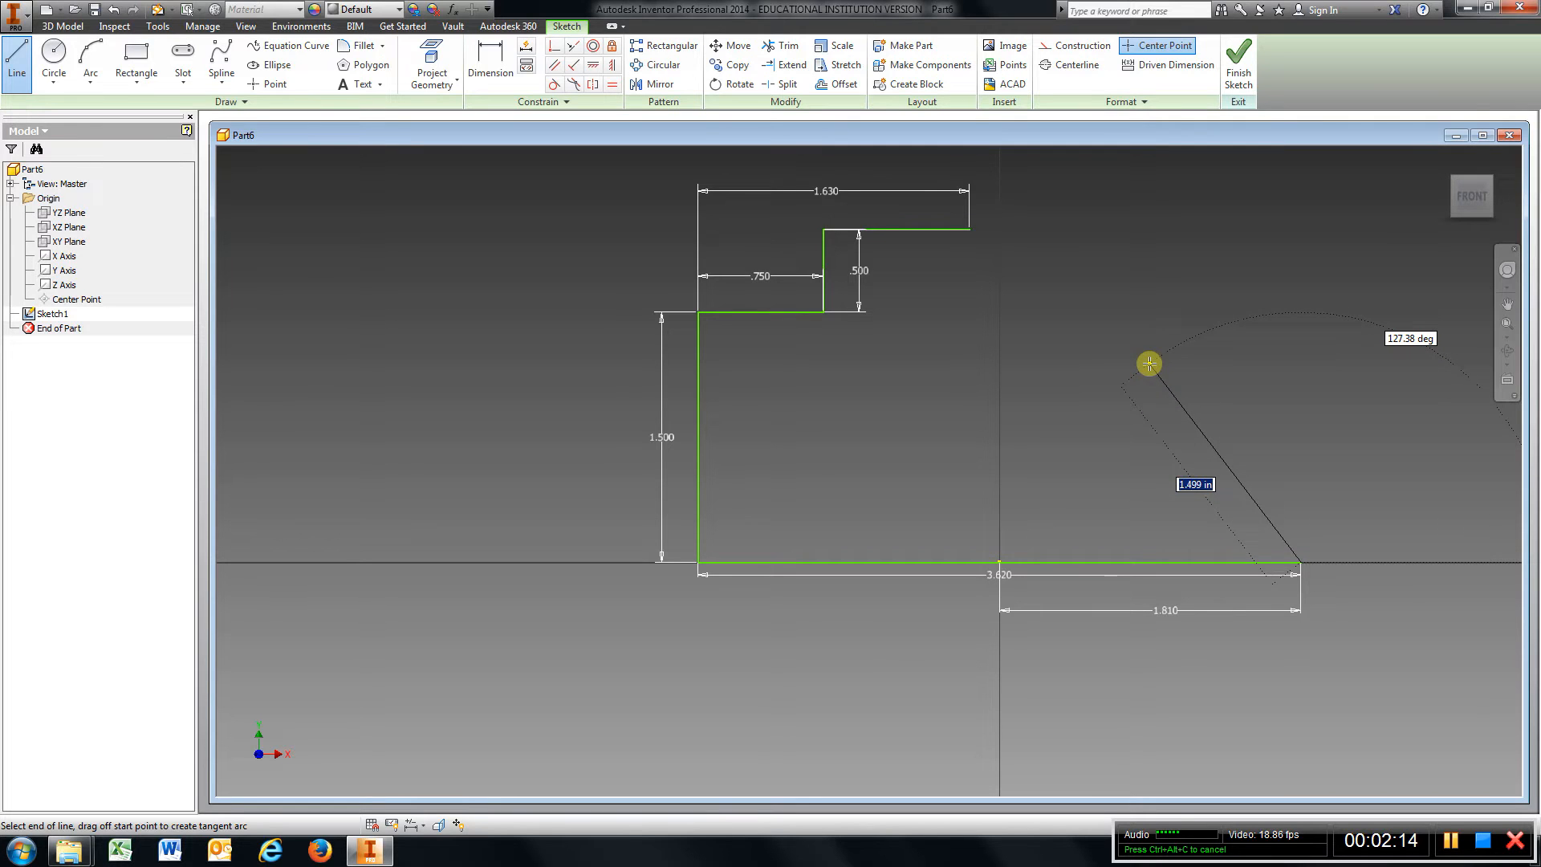
{"action": "left_click", "coordinate": [1164, 336]}
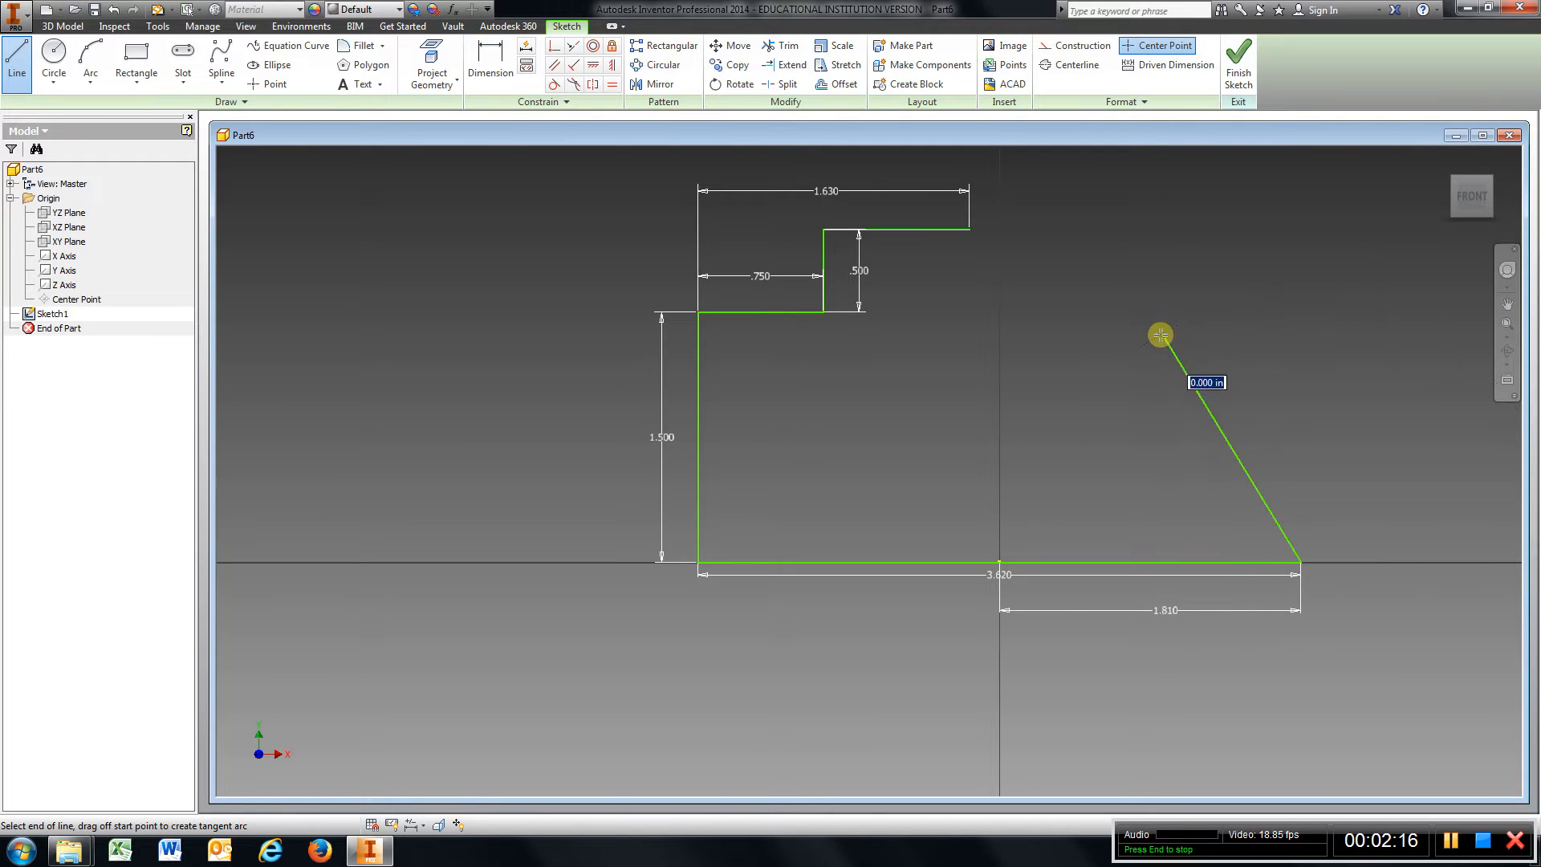
{"action": "left_click", "coordinate": [968, 231]}
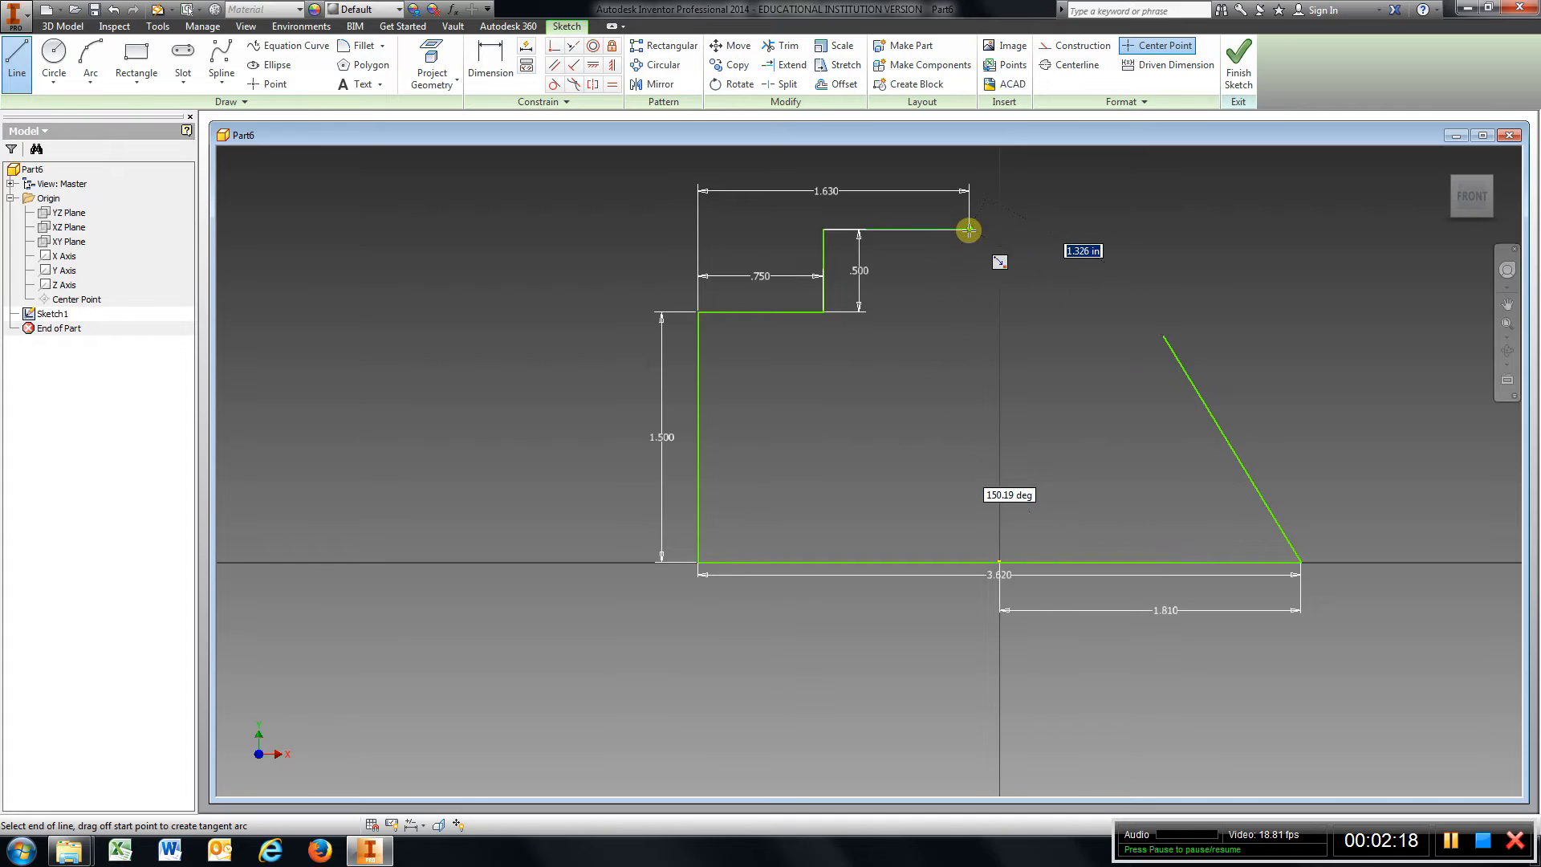
Dimension the angle between the base line and the lower slanted line as 60 deg.
{"action": "left_click", "coordinate": [505, 72]}
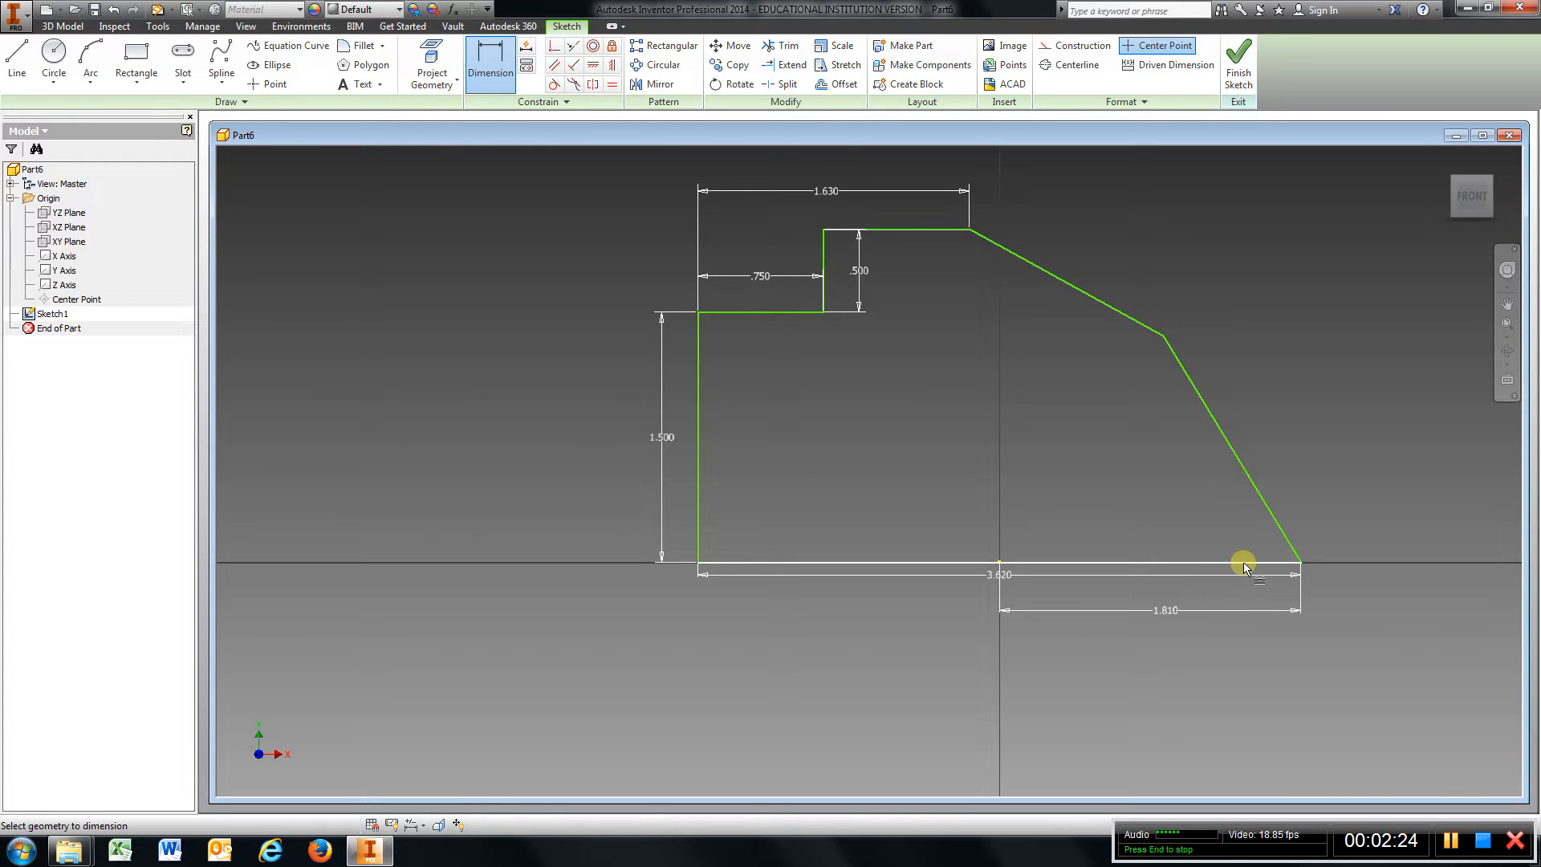
{"action": "left_click", "coordinate": [1154, 562]}
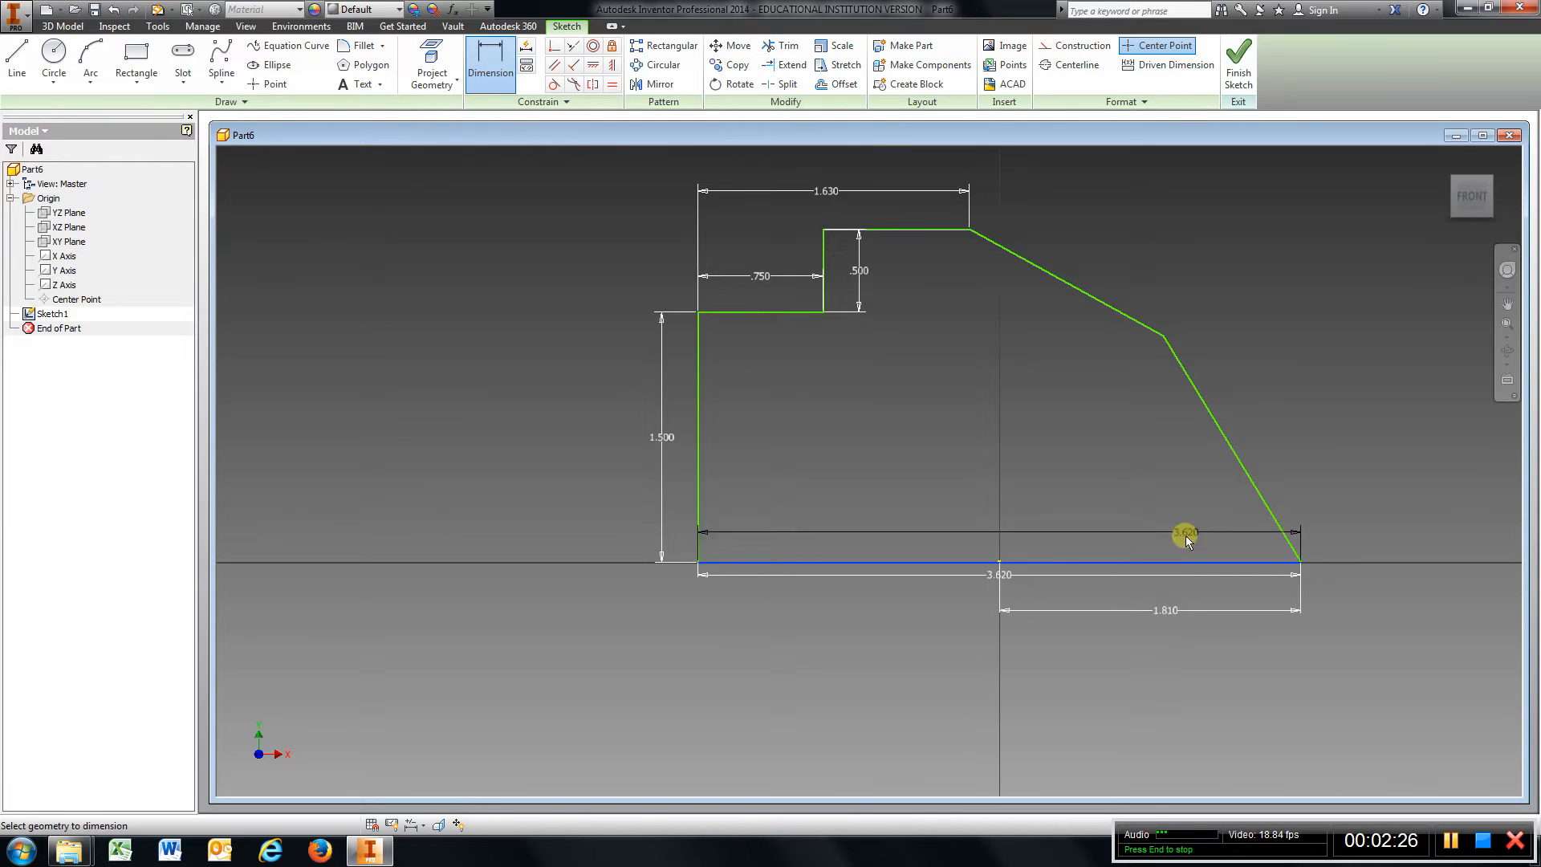
{"action": "left_click", "coordinate": [1243, 474]}
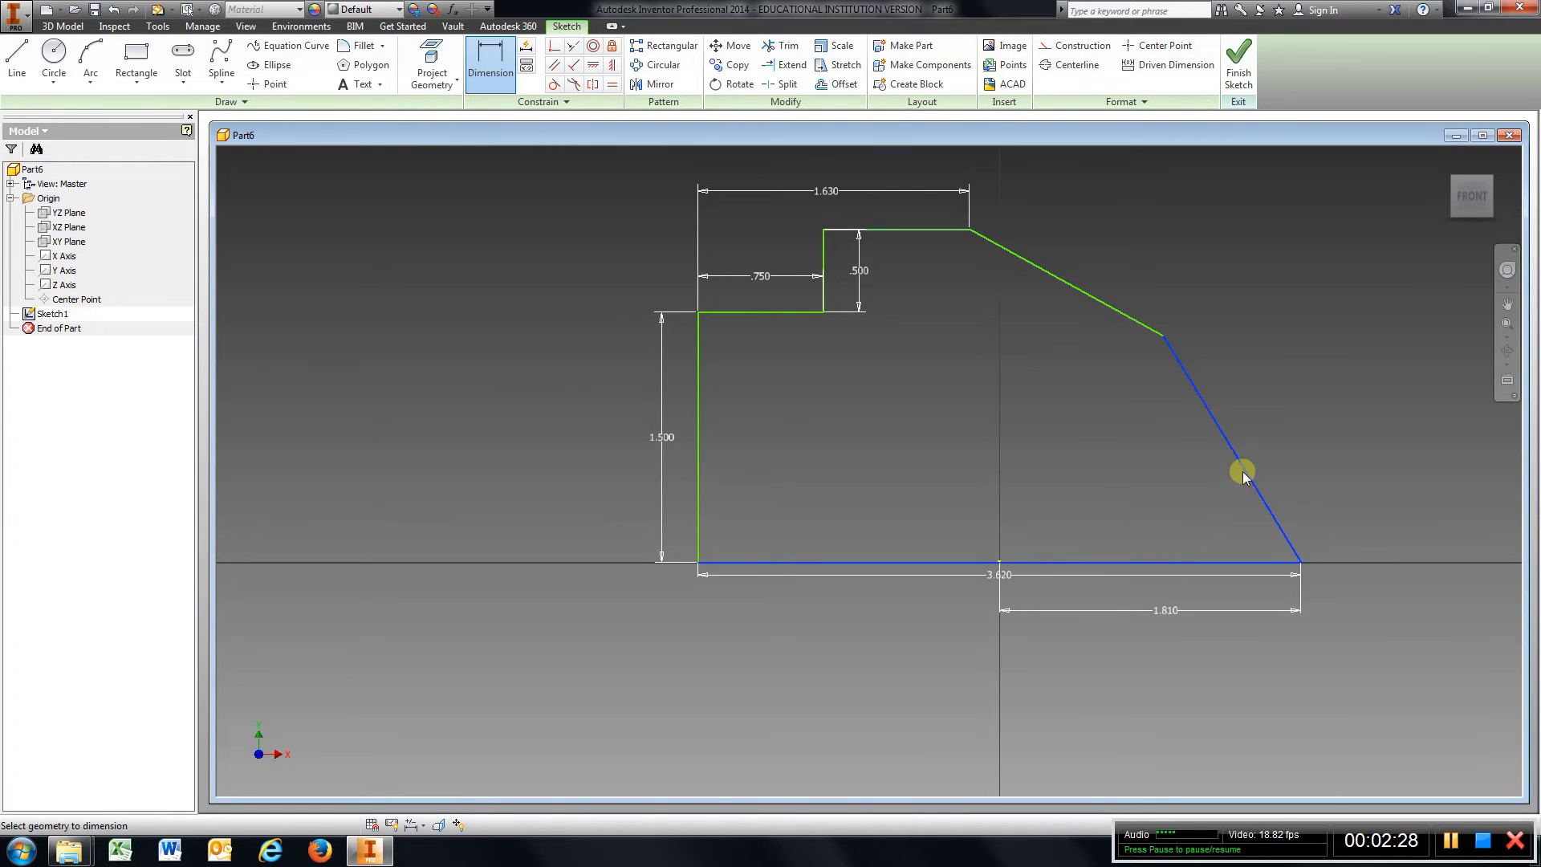
{"action": "left_click", "coordinate": [1179, 505]}
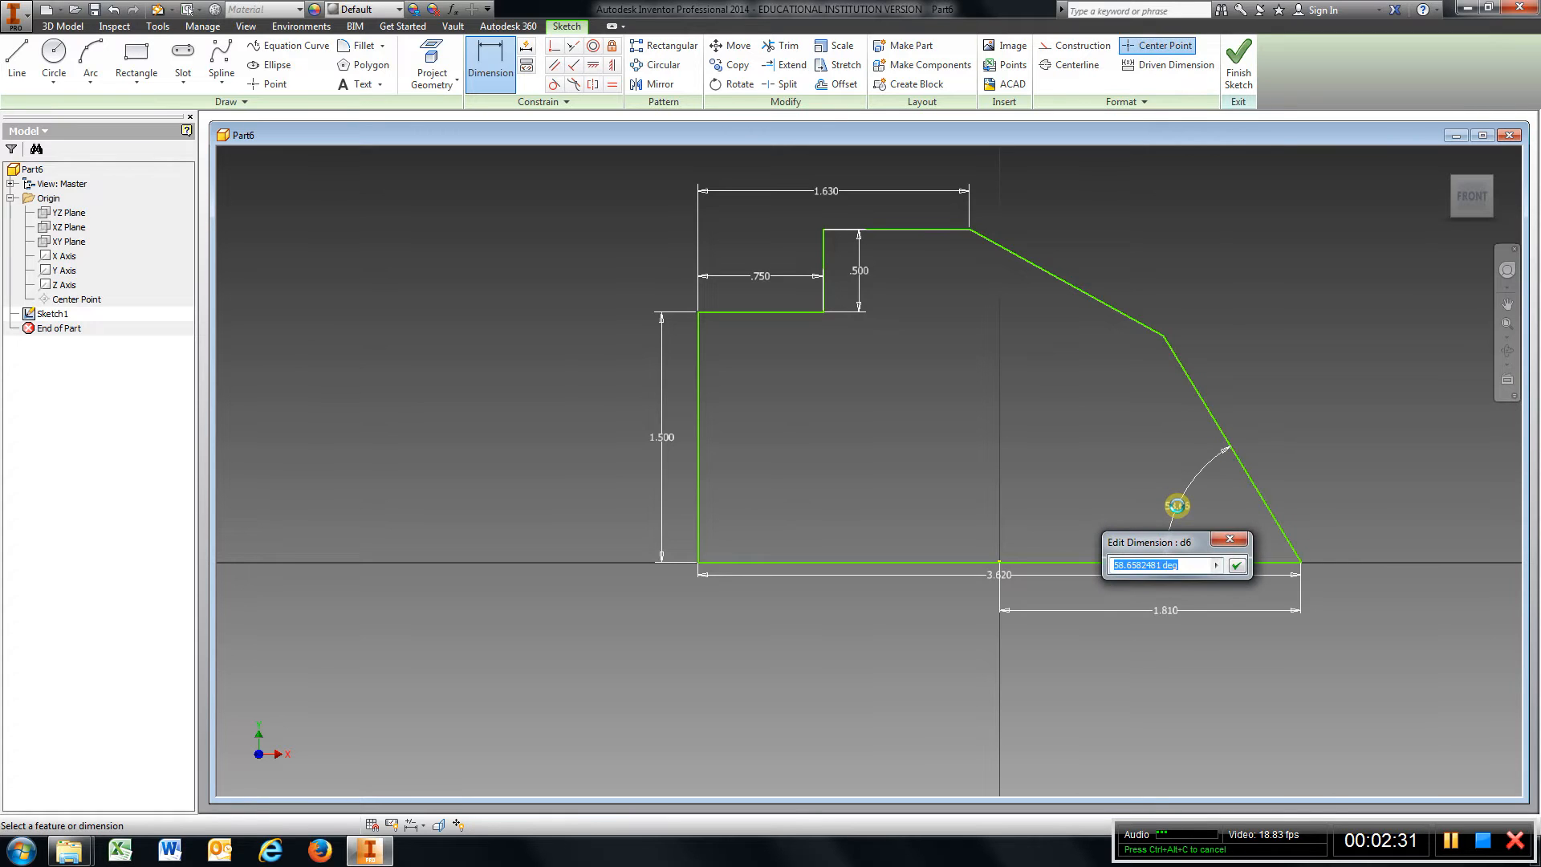
{"action": "type", "text": "60"}
{"action": "key", "text": "Return"}
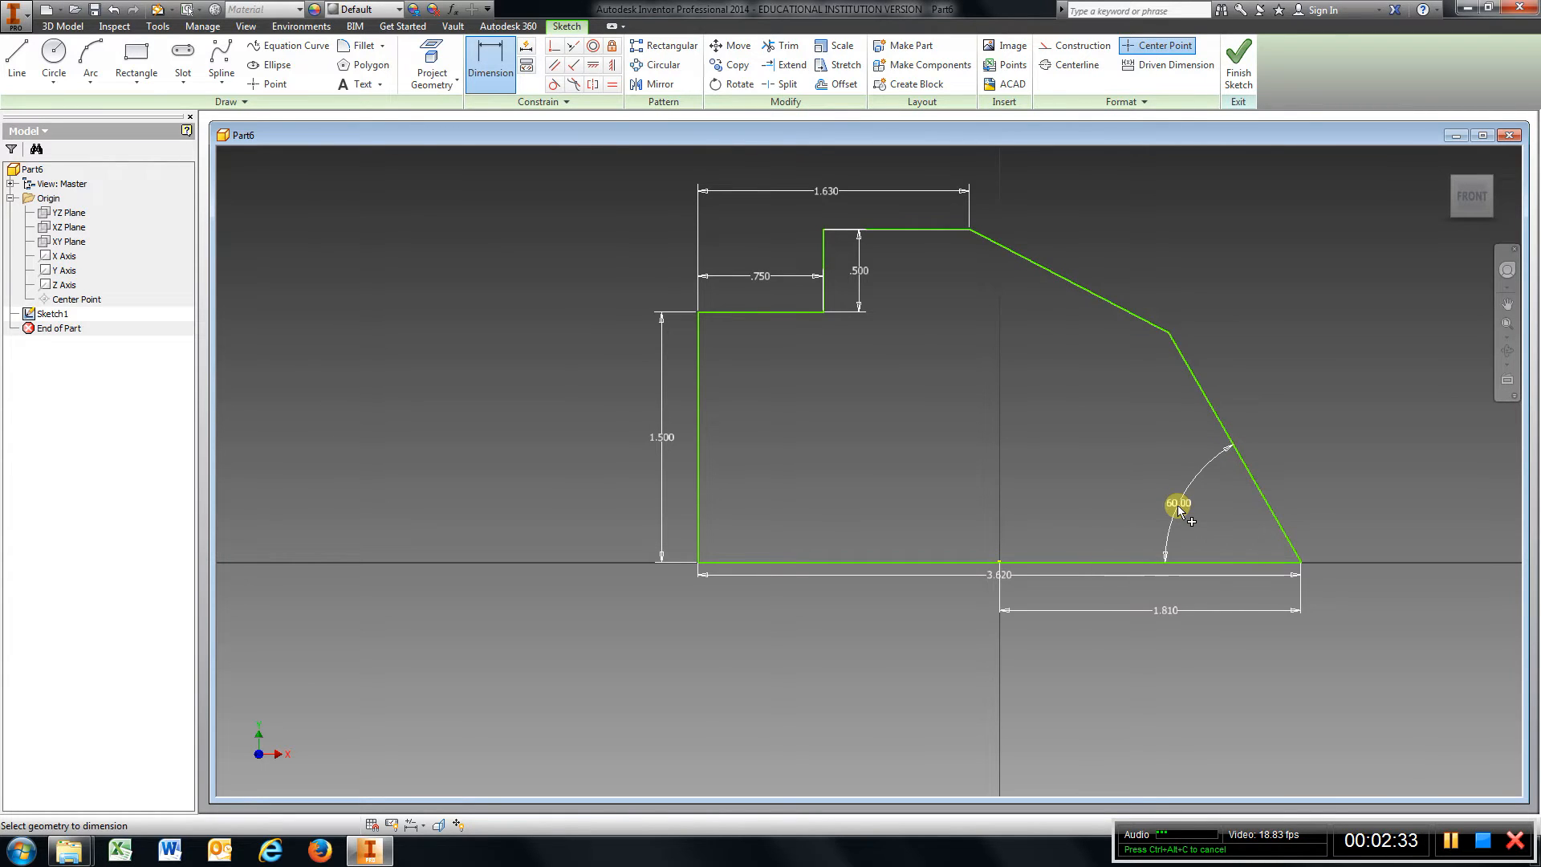
Dimension the angle between the upper horizontal segment and the upper slanted line as 30 deg.
{"action": "left_click", "coordinate": [931, 231]}
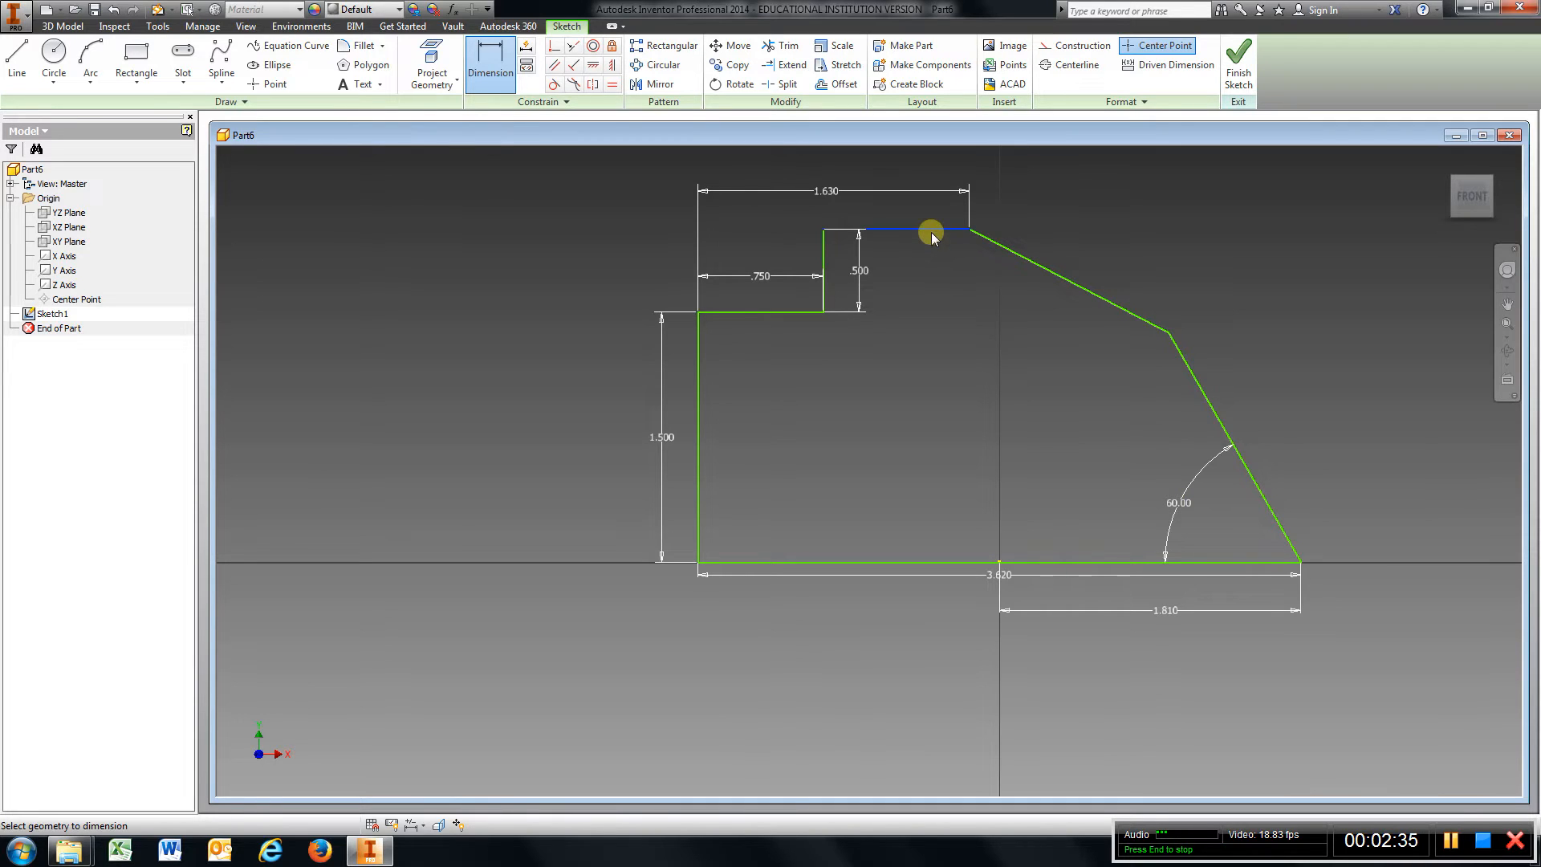
{"action": "left_click", "coordinate": [1064, 279]}
{"action": "left_click", "coordinate": [1161, 277]}
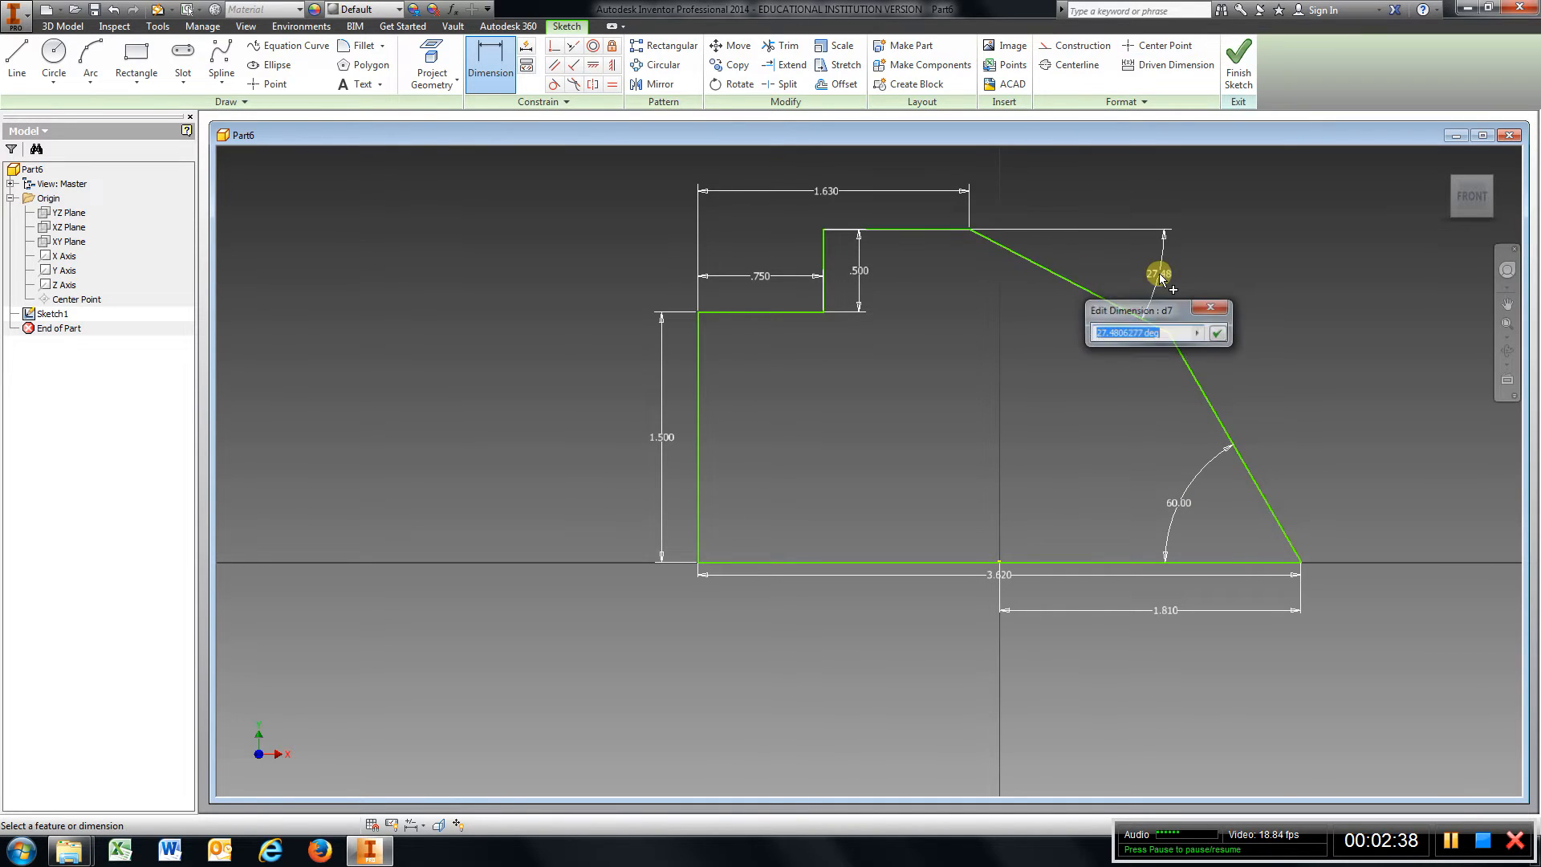
{"action": "type", "text": "30"}
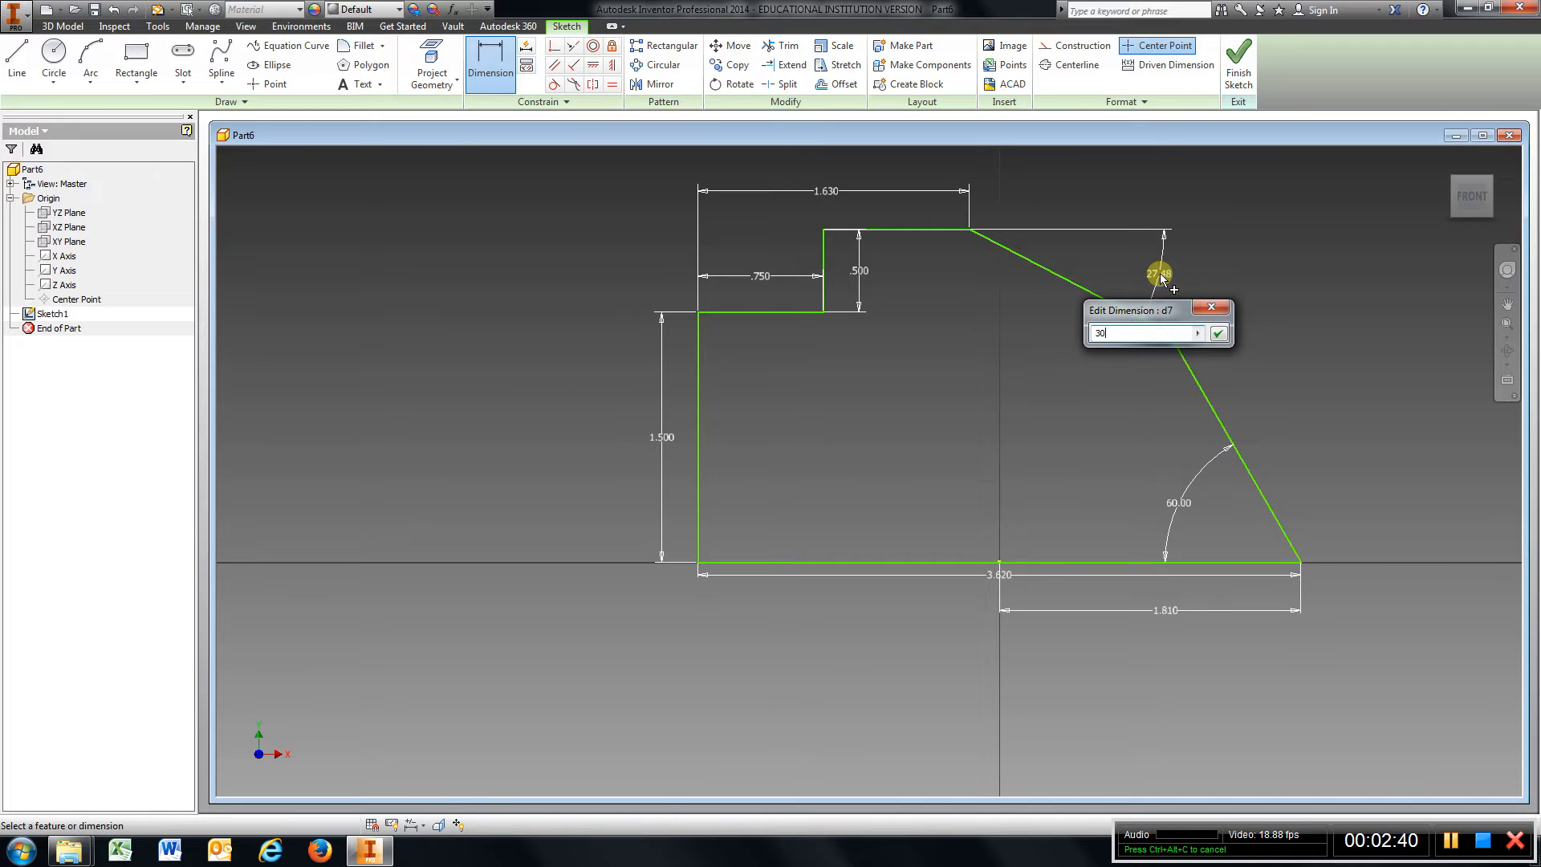
{"action": "key", "text": "Return"}
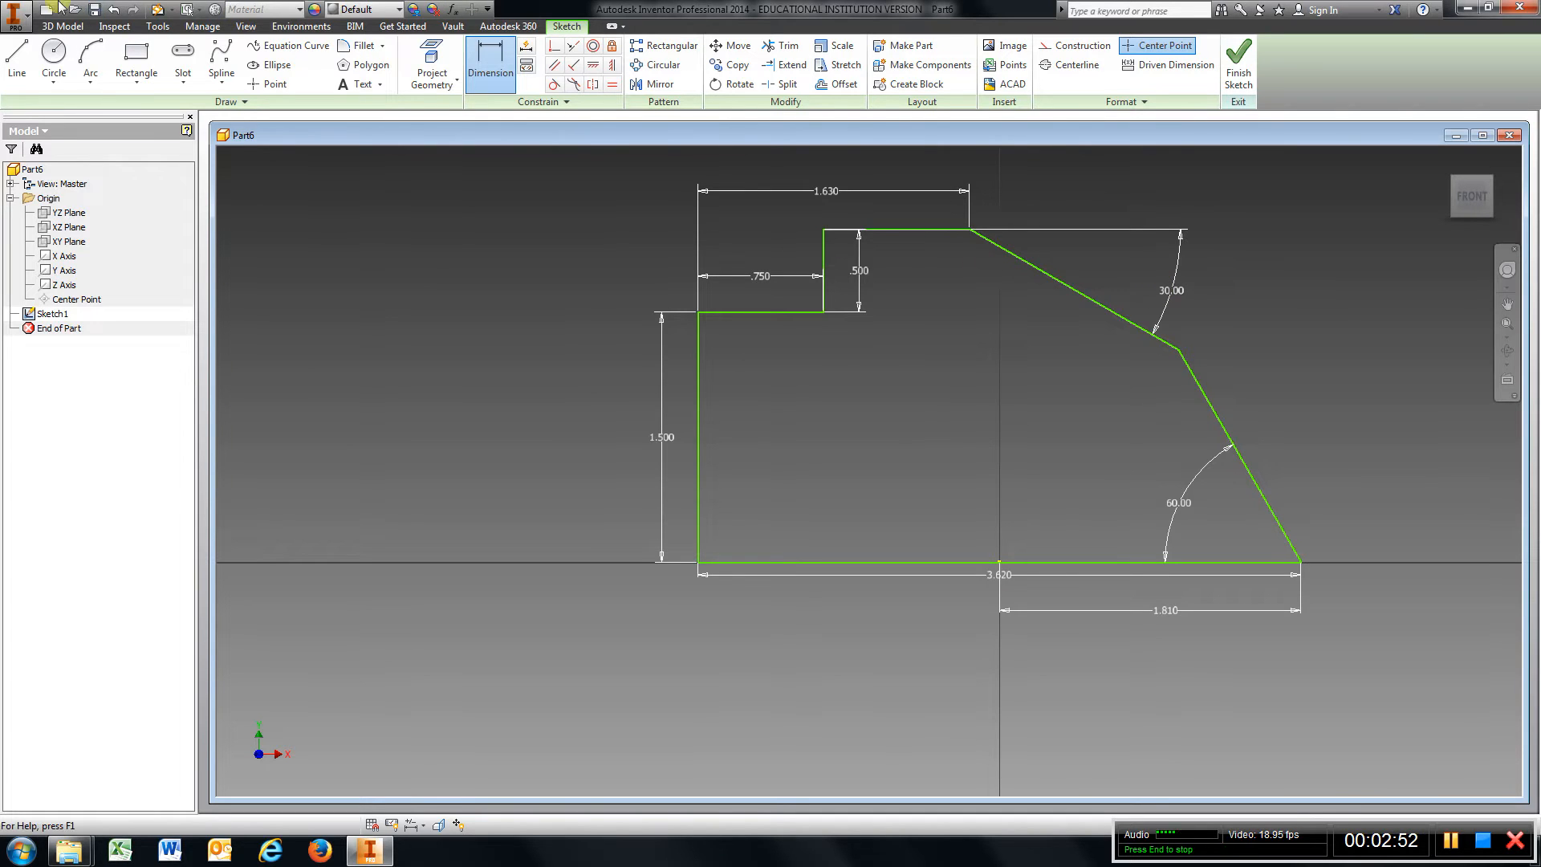
Draw a circle of 0.75 in diameter inside the profile.
{"action": "left_click", "coordinate": [56, 53]}
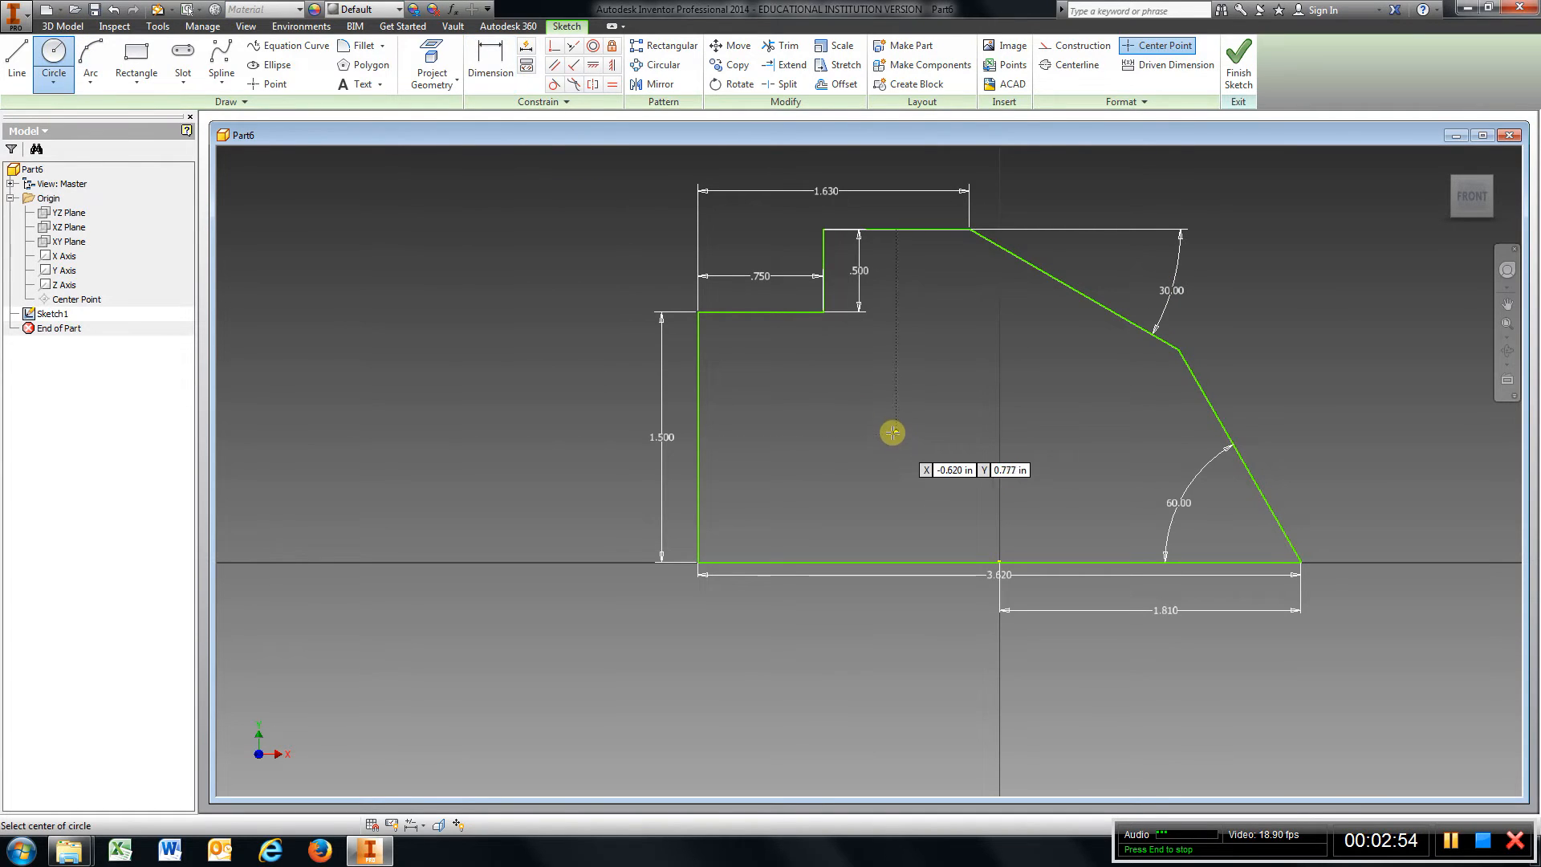
{"action": "left_click", "coordinate": [923, 442]}
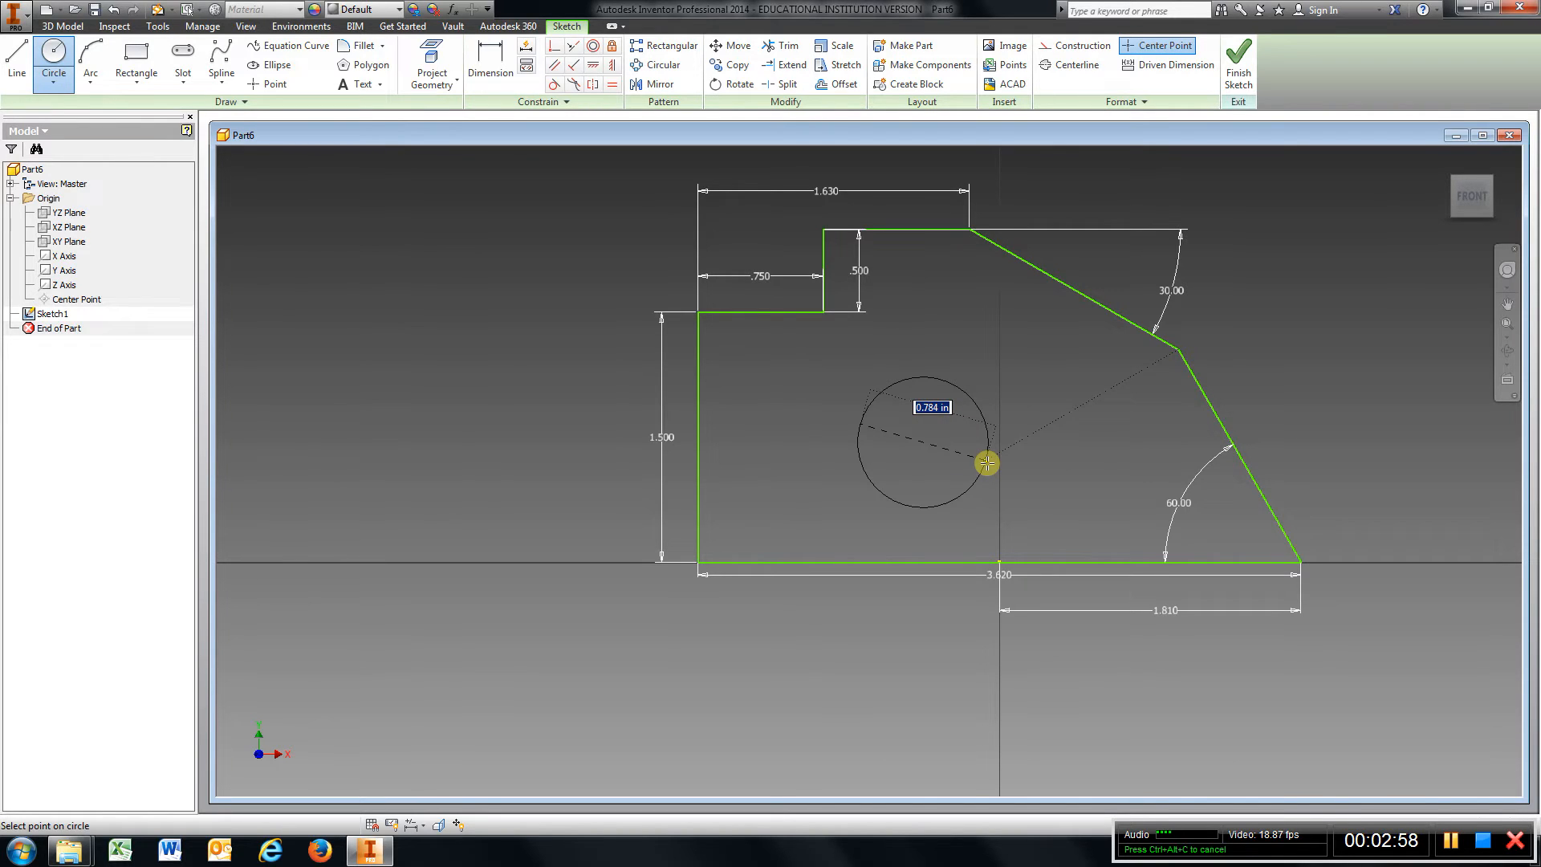
{"action": "type", "text": "."}
{"action": "key", "text": "Return"}
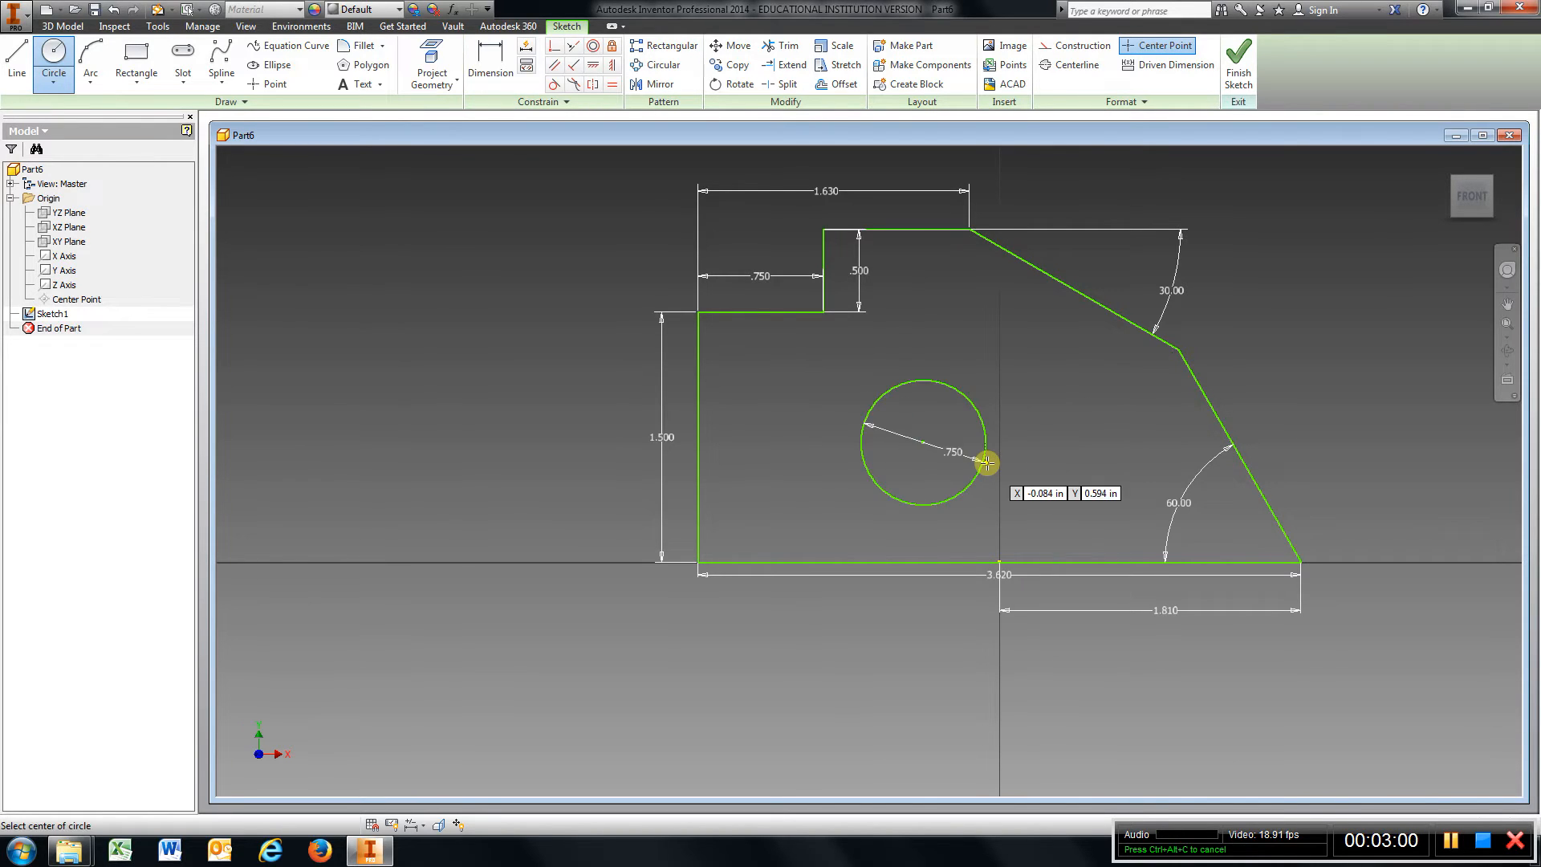
{"action": "key", "text": "Escape"}
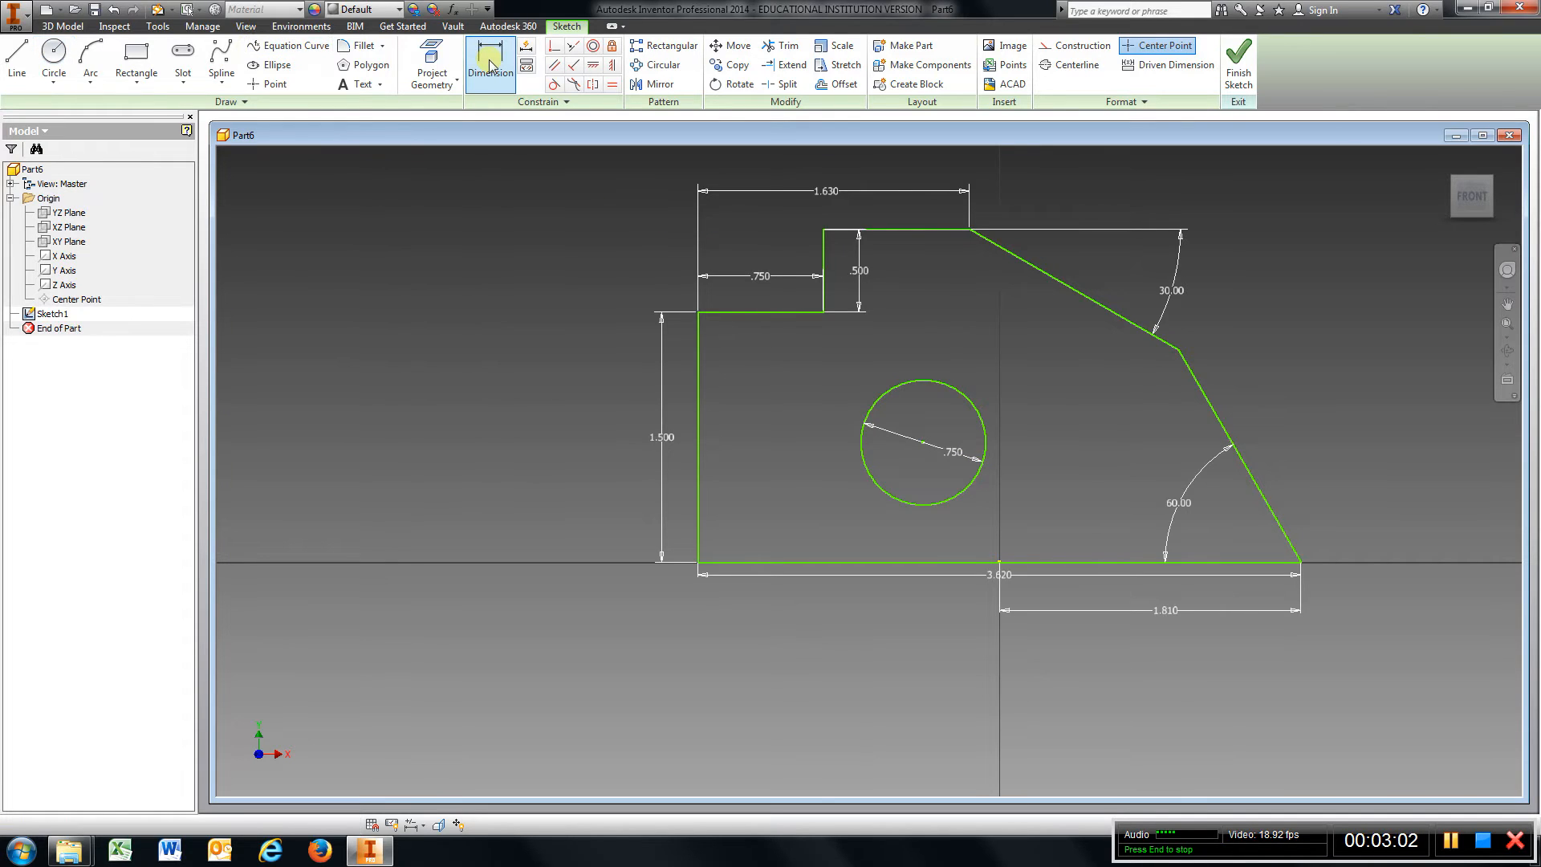
Dimension the horizontal distance from the left vertical edge to the circle's center as 1.5 in.
{"action": "left_click", "coordinate": [490, 66]}
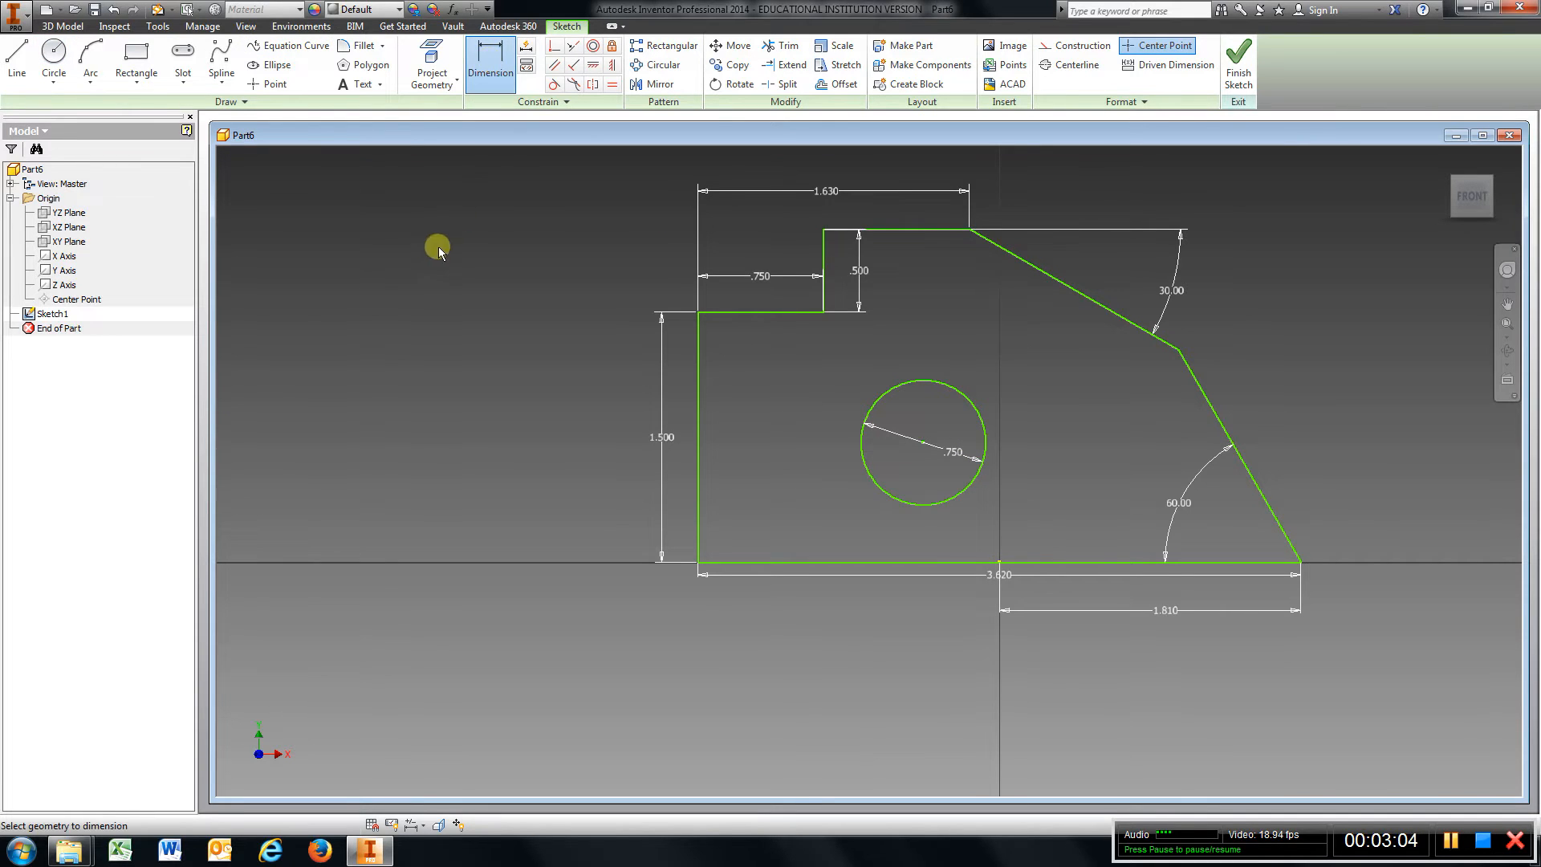
{"action": "left_click", "coordinate": [700, 434]}
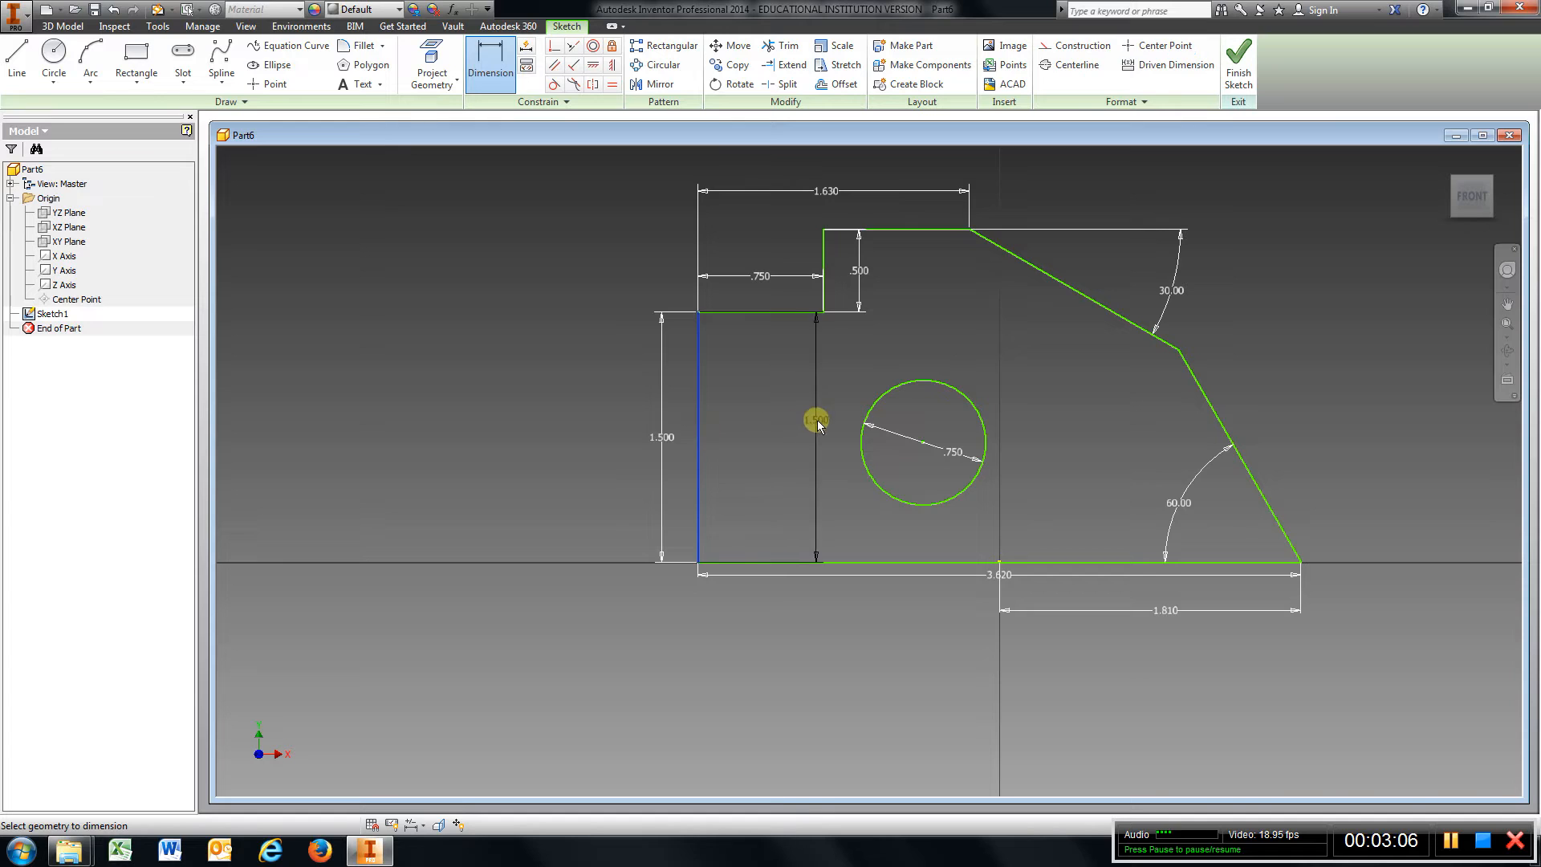
{"action": "left_click", "coordinate": [921, 443]}
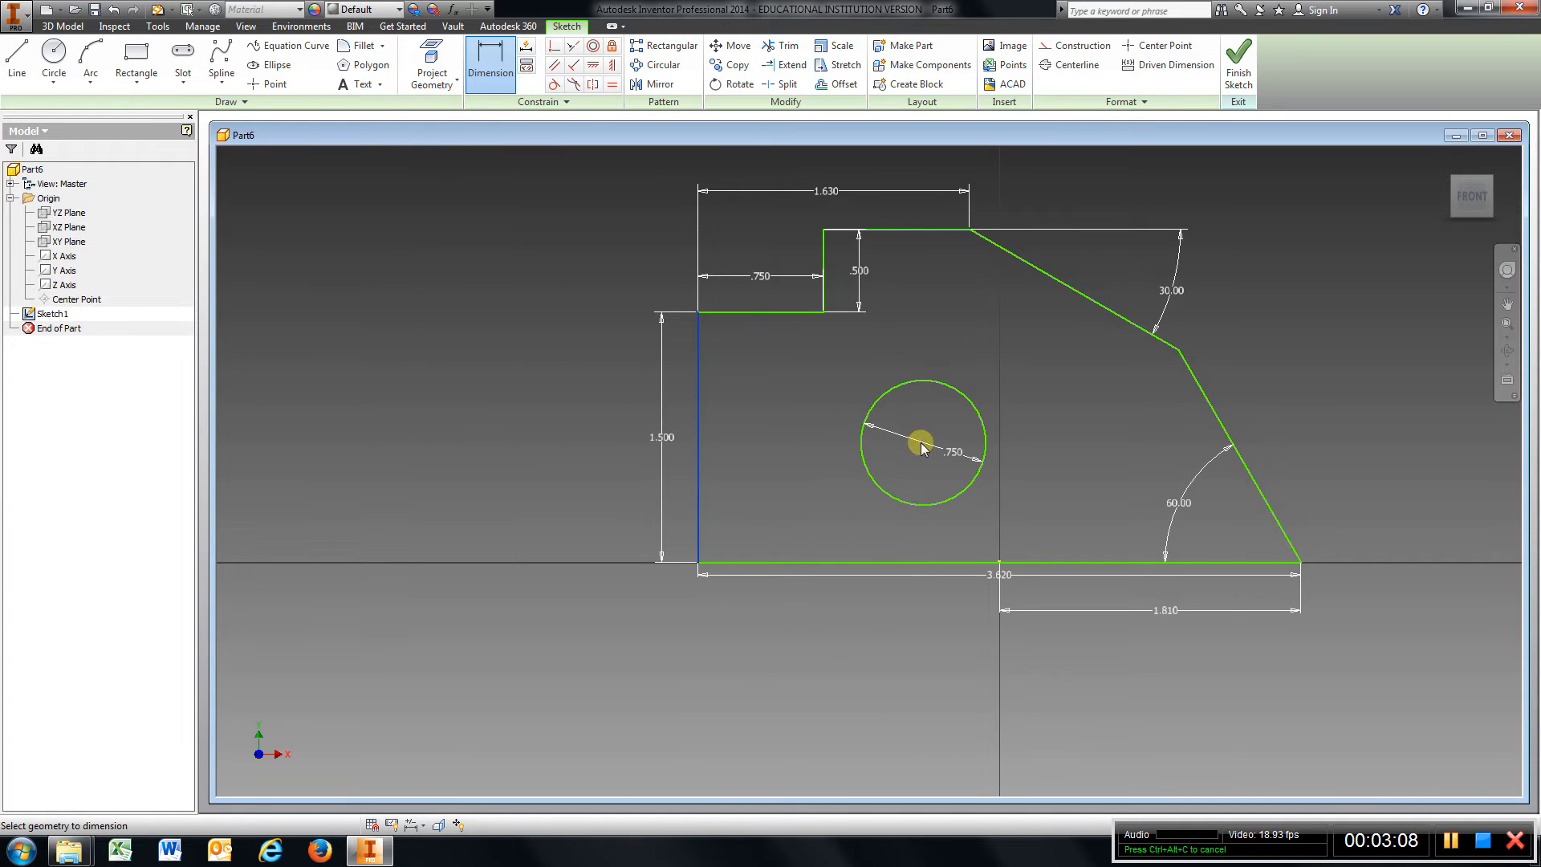
{"action": "left_click", "coordinate": [830, 601]}
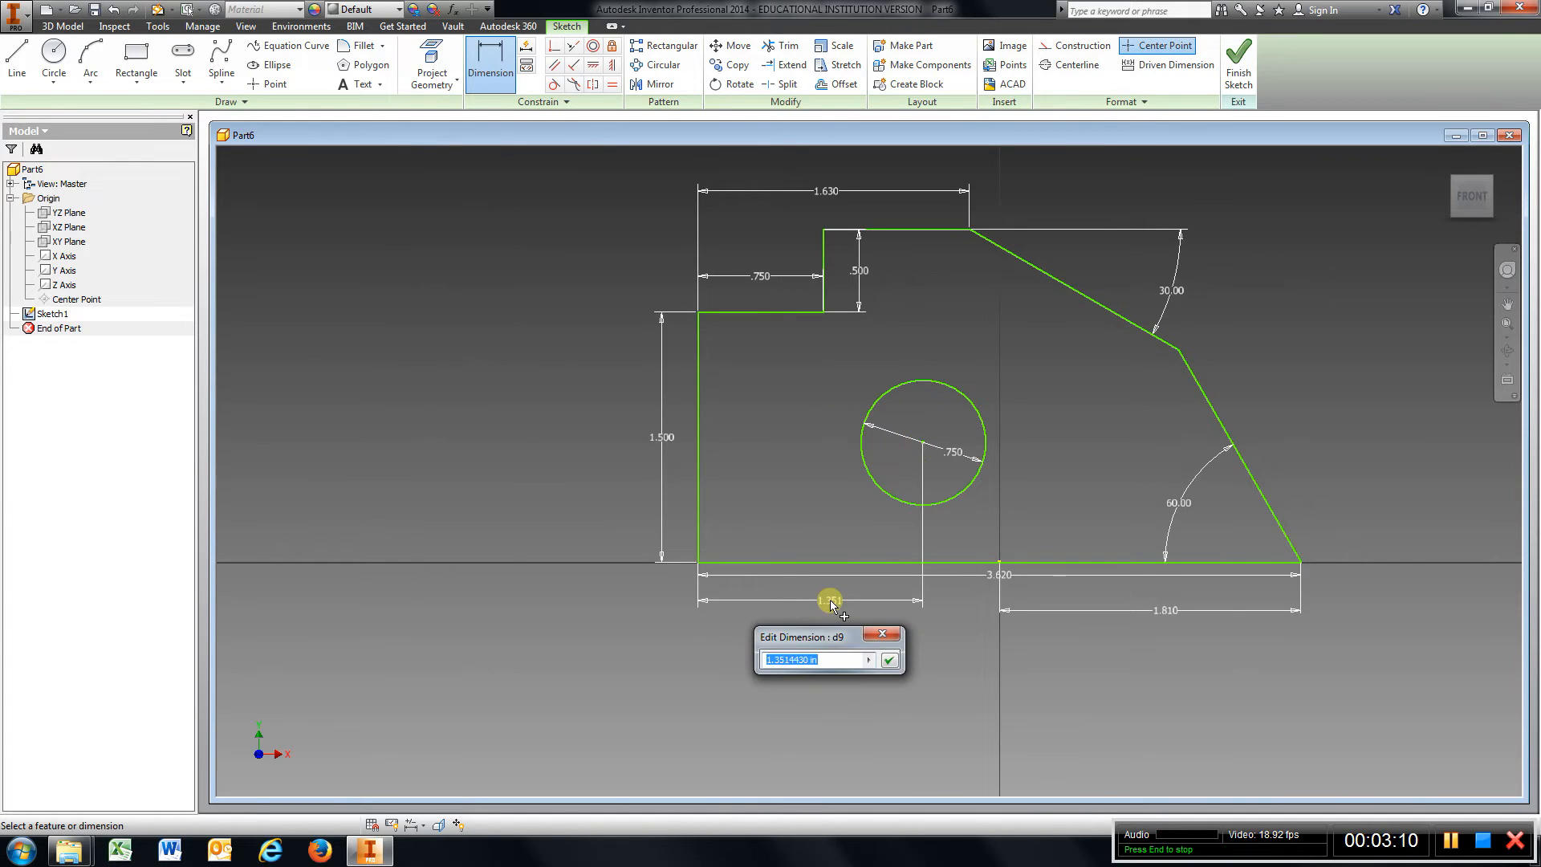
{"action": "type", "text": "1.5"}
{"action": "key", "text": "Return"}
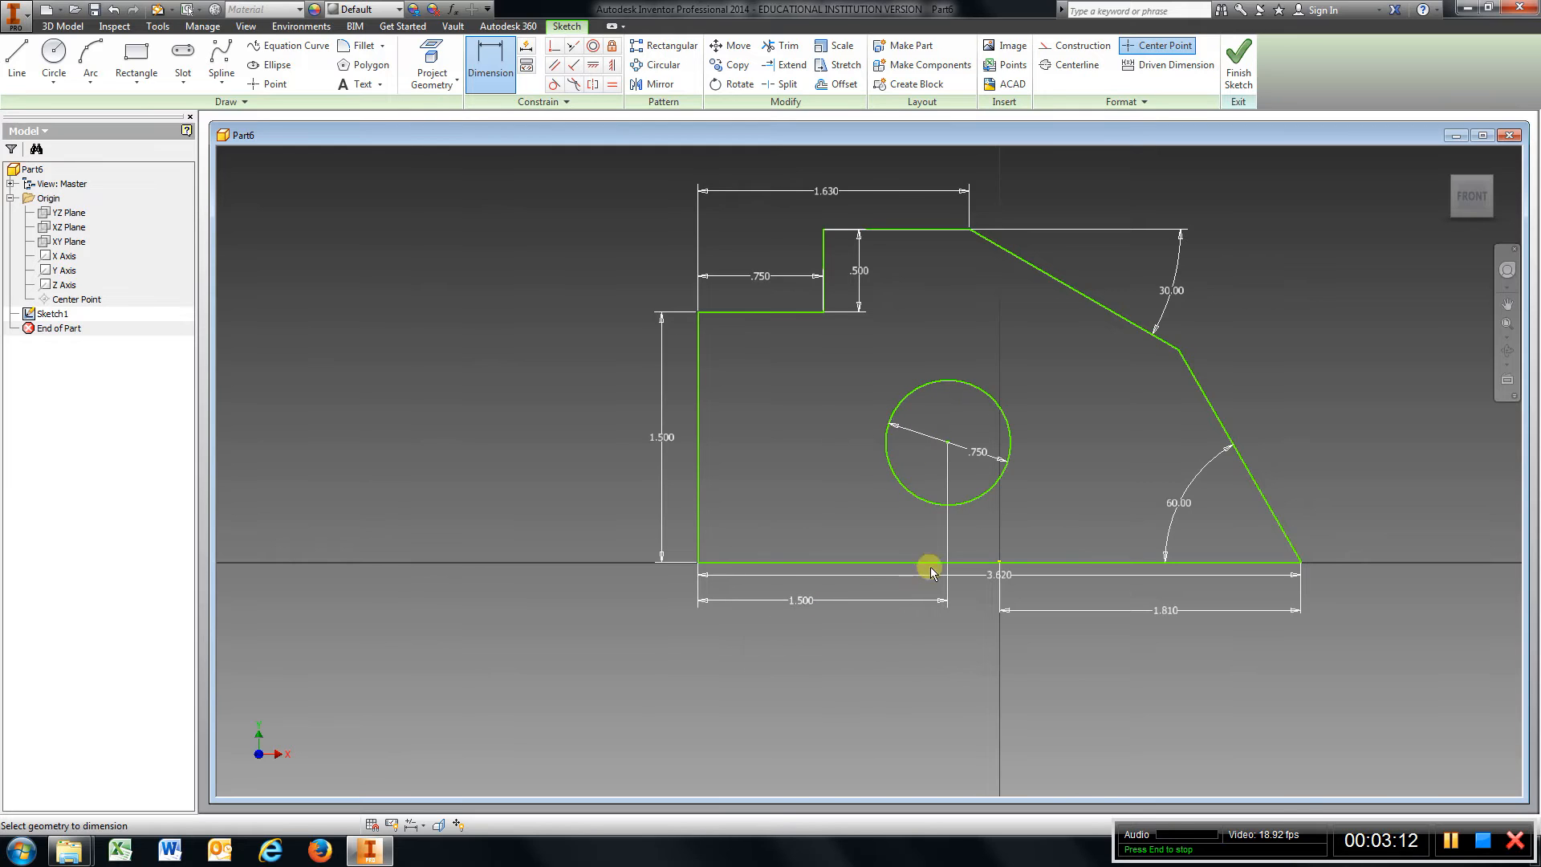
Dimension the circle center's height above the base line as 1 in and finish the sketch.
{"action": "left_click", "coordinate": [930, 563]}
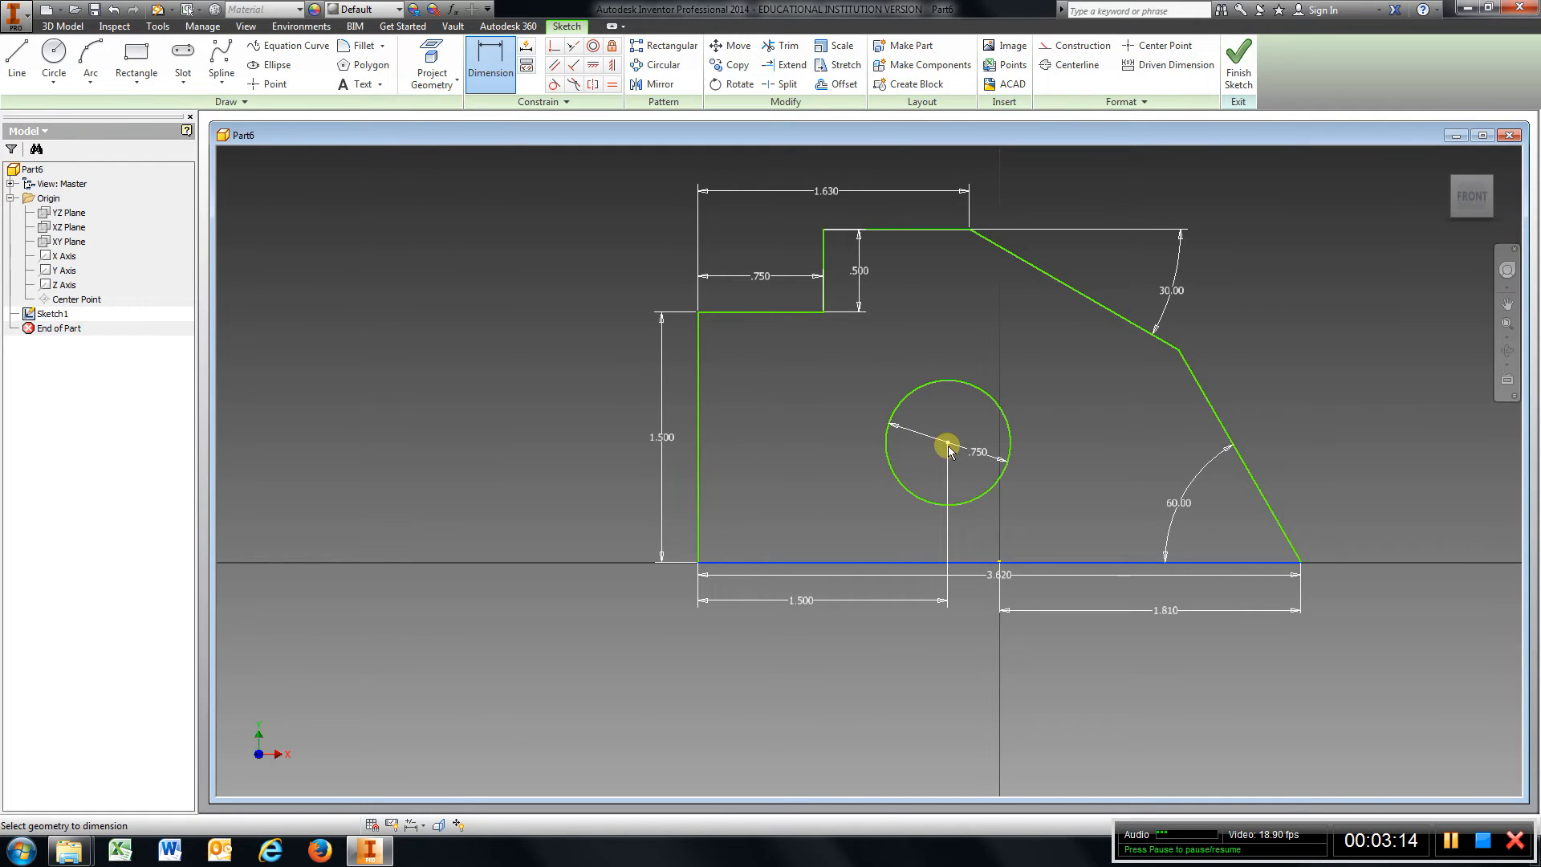
{"action": "left_click", "coordinate": [948, 442]}
{"action": "left_click", "coordinate": [792, 474]}
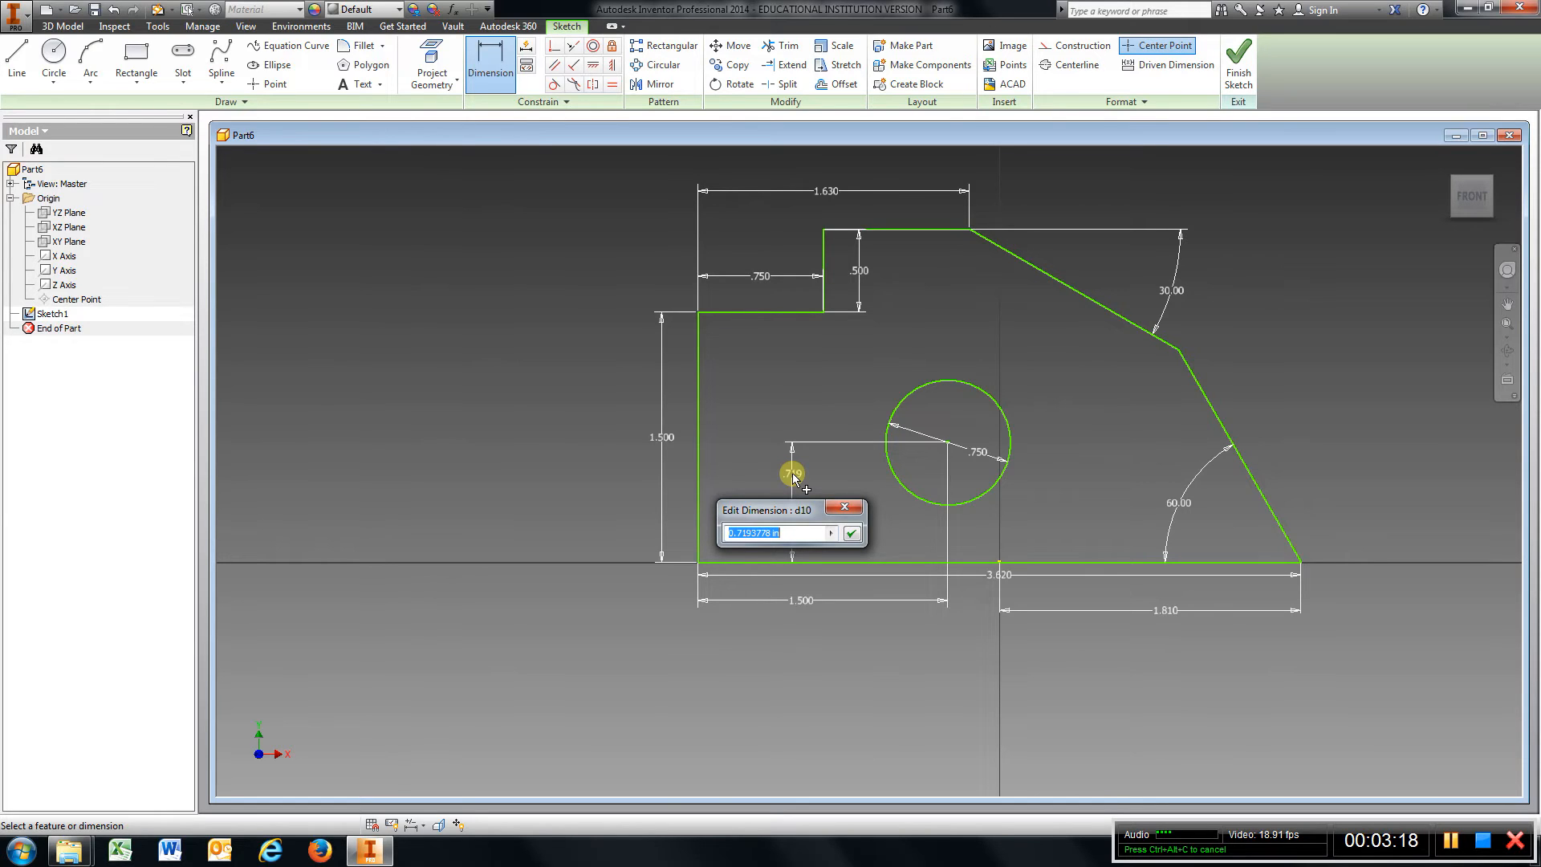
{"action": "type", "text": "1"}
{"action": "key", "text": "Return"}
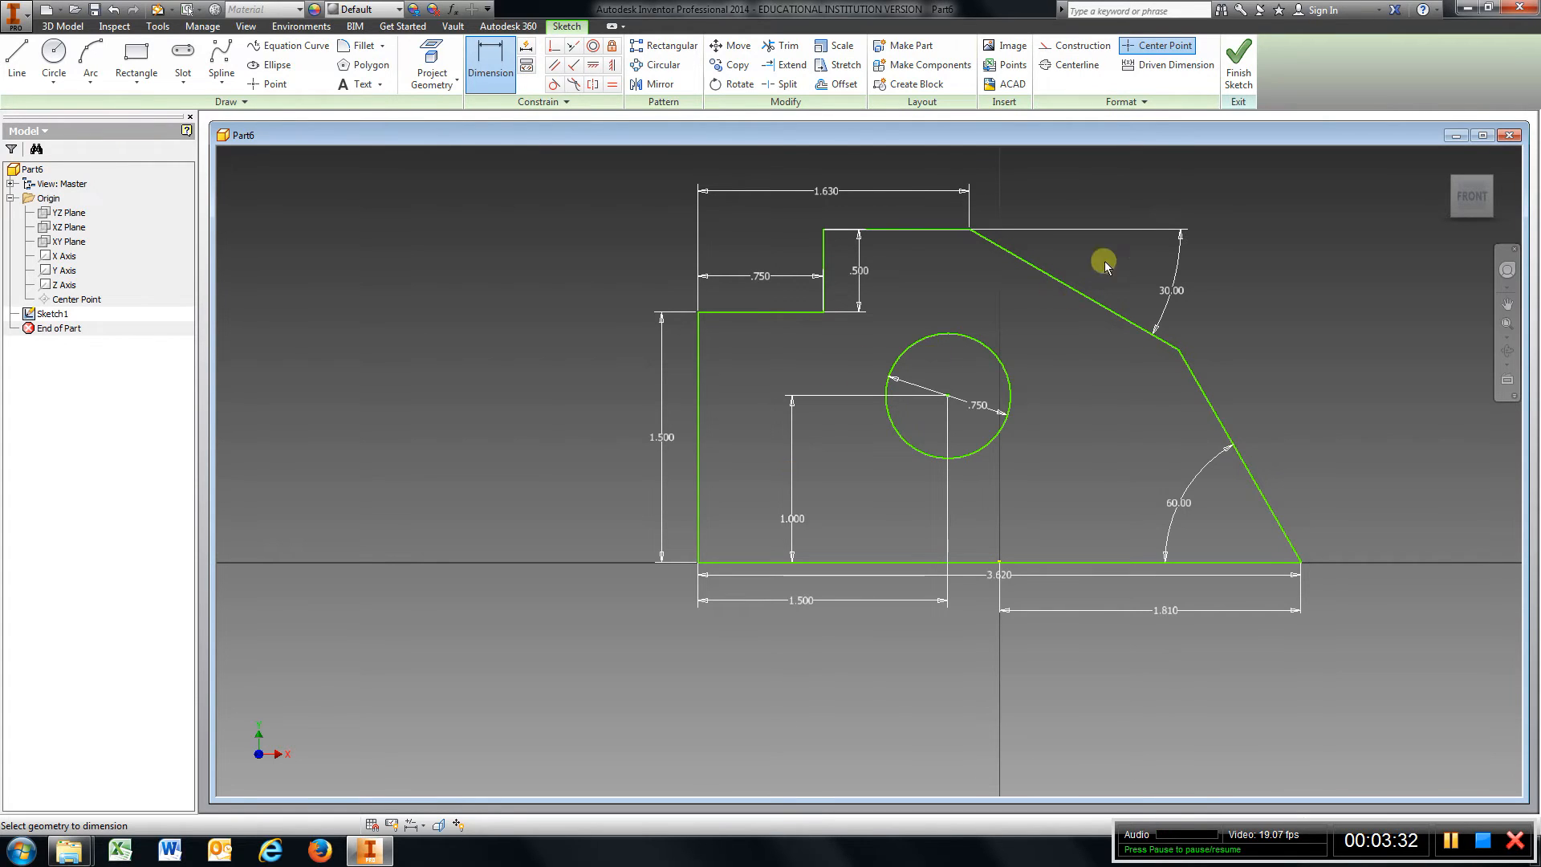
{"action": "left_click", "coordinate": [1239, 77]}
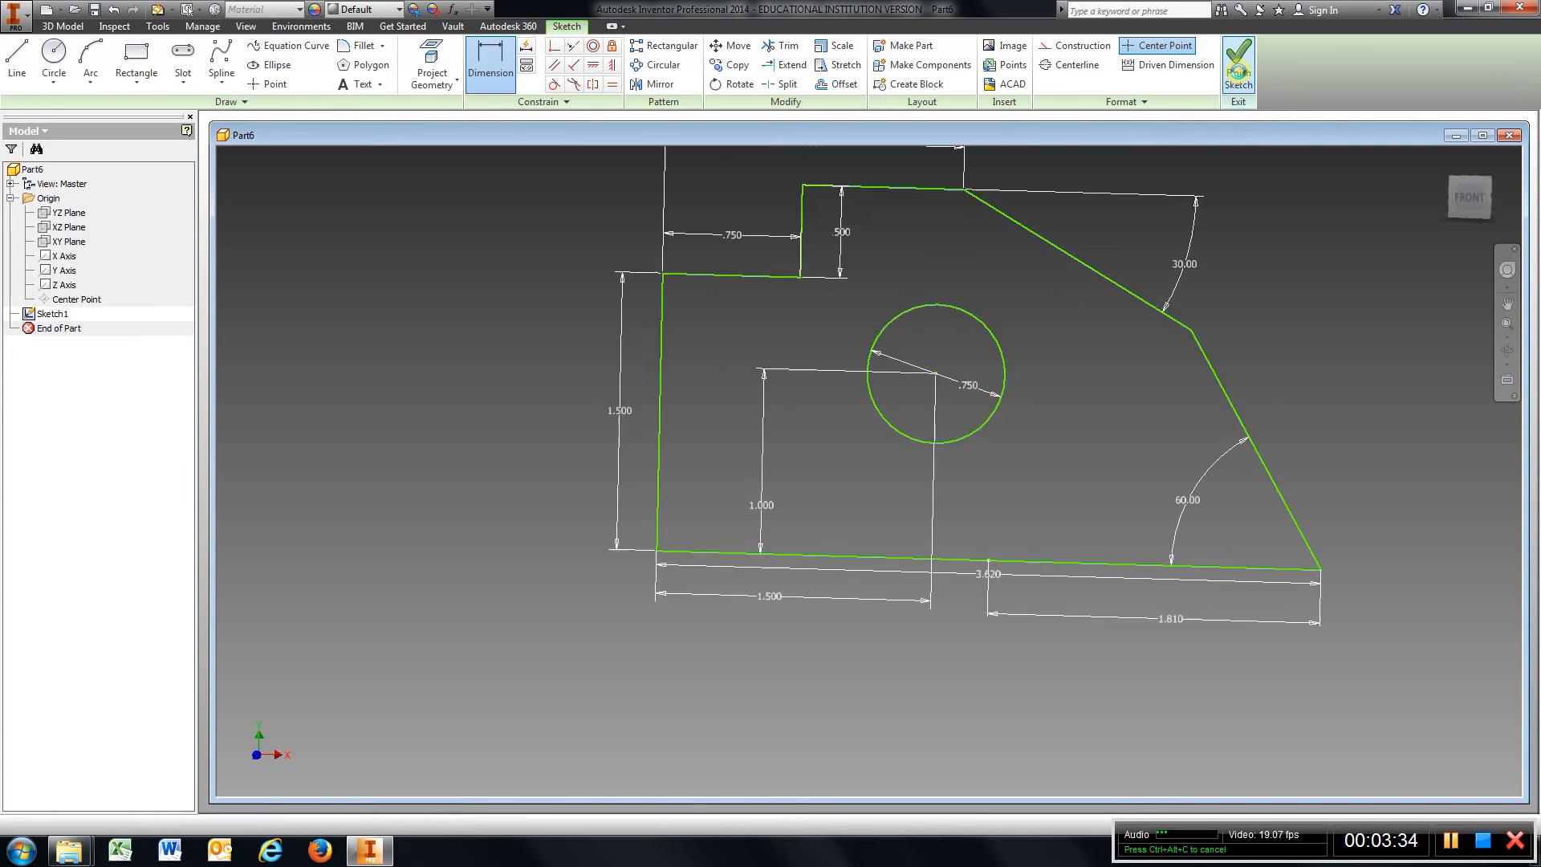
Extrude the sketch profile 1 in.
{"action": "scroll", "coordinate": [1041, 494], "scroll_direction": "up", "scroll_amount": 2}
{"action": "scroll", "coordinate": [1040, 495], "scroll_direction": "up", "scroll_amount": 3}
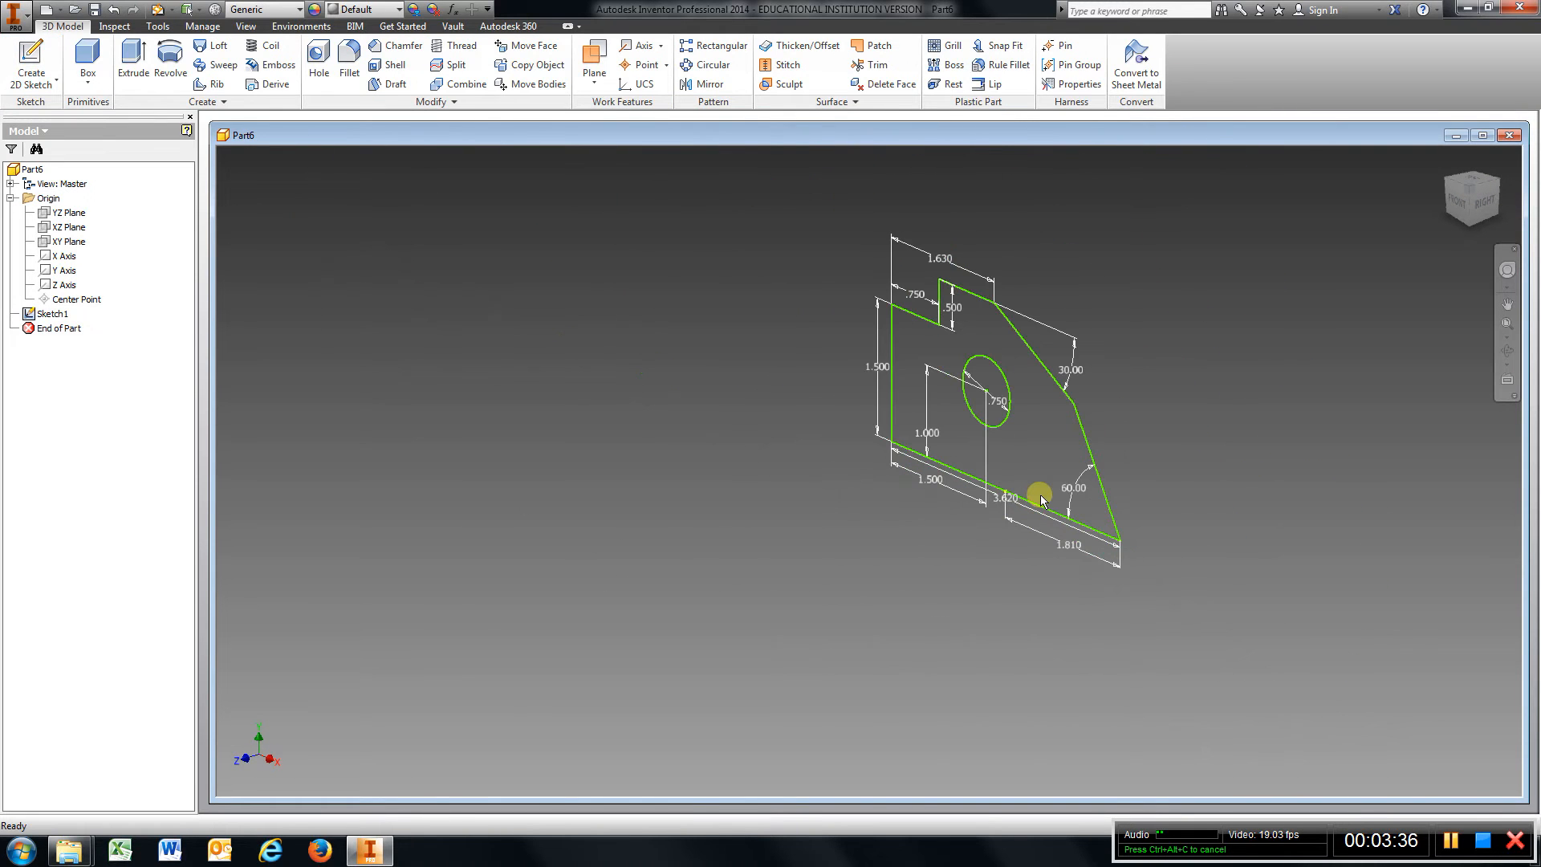
{"action": "left_click", "coordinate": [134, 60]}
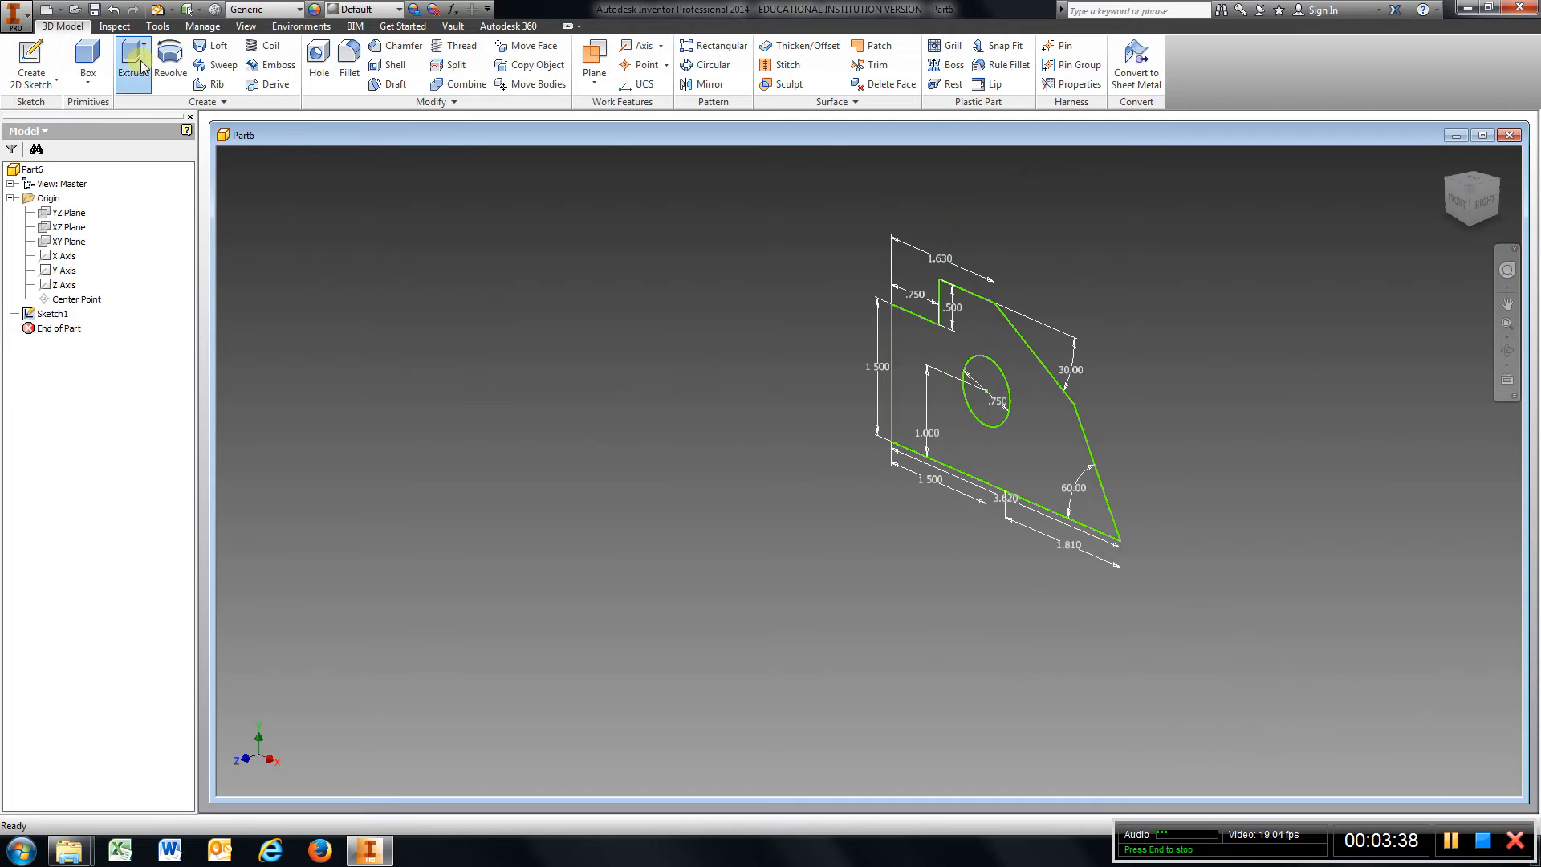
{"action": "left_click", "coordinate": [1043, 423]}
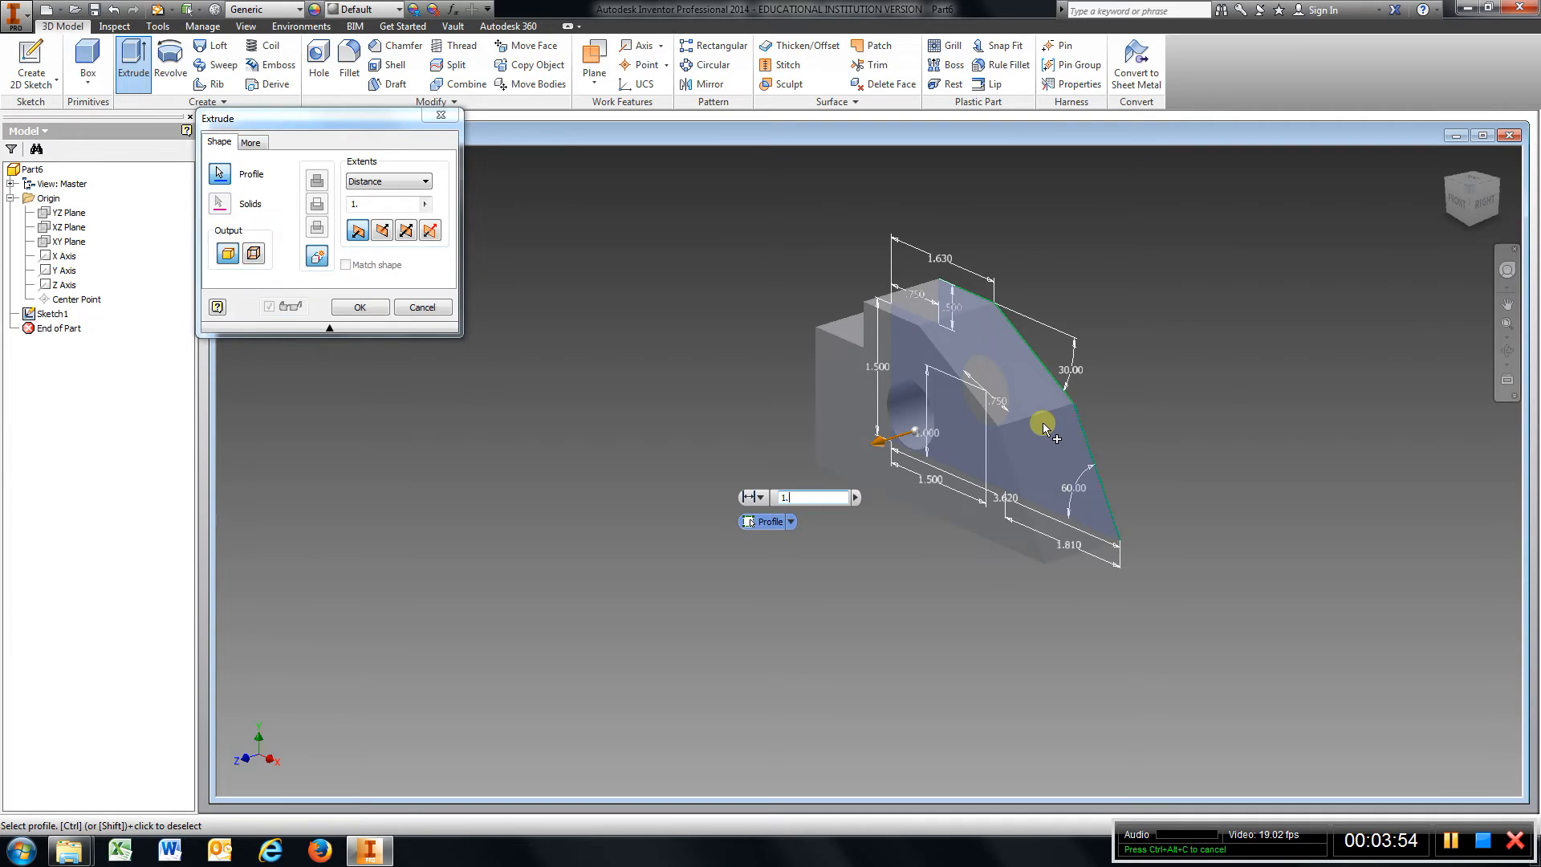
{"action": "key", "text": "Return"}
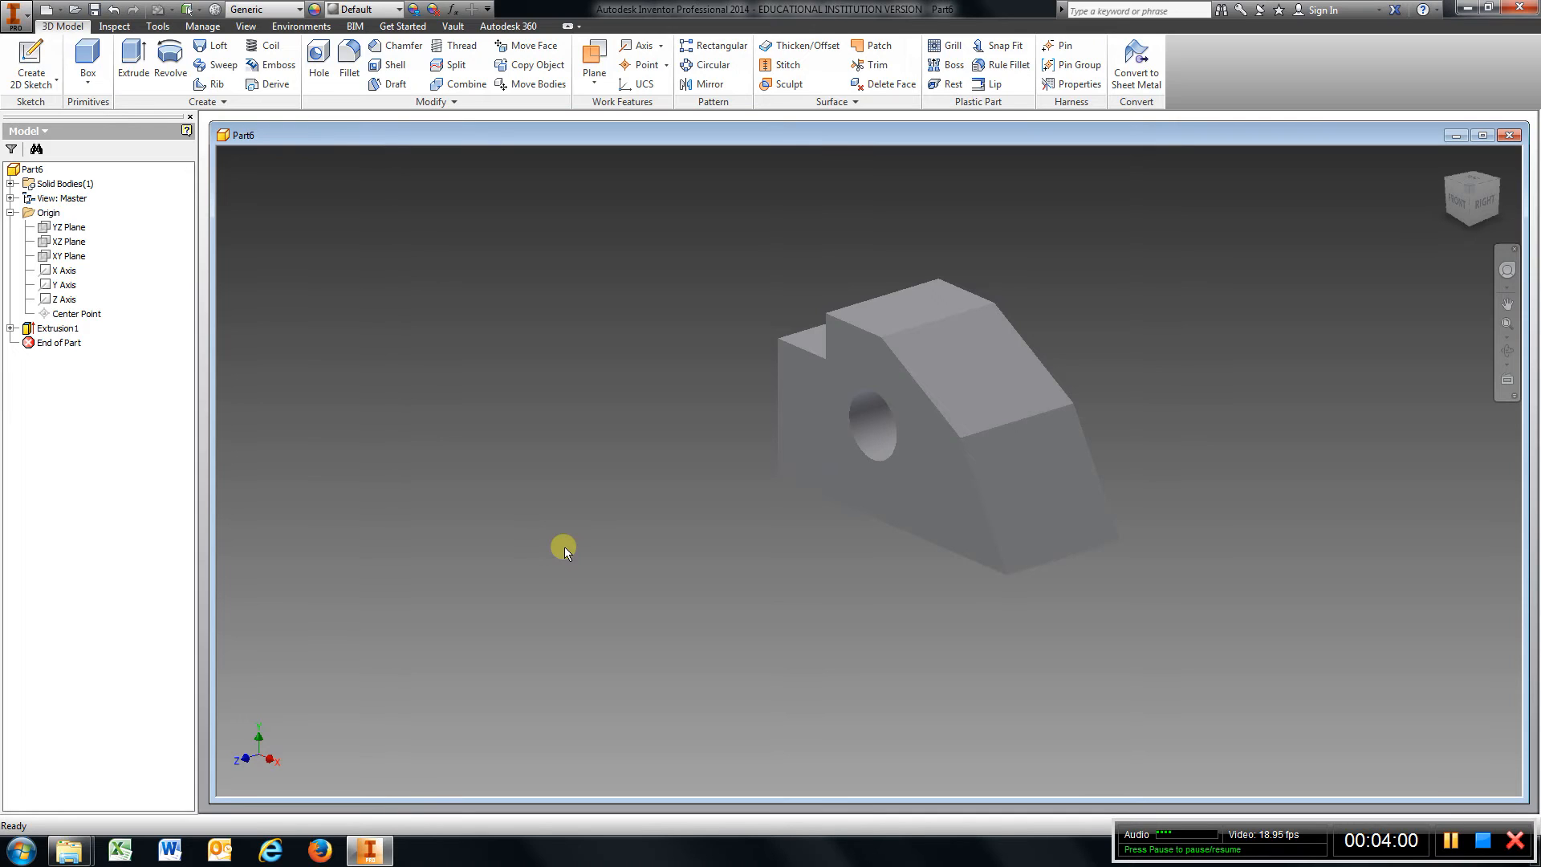
Start a new sketch on the top face of the raised step and project the part's top faces into it.
{"action": "left_click", "coordinate": [40, 55]}
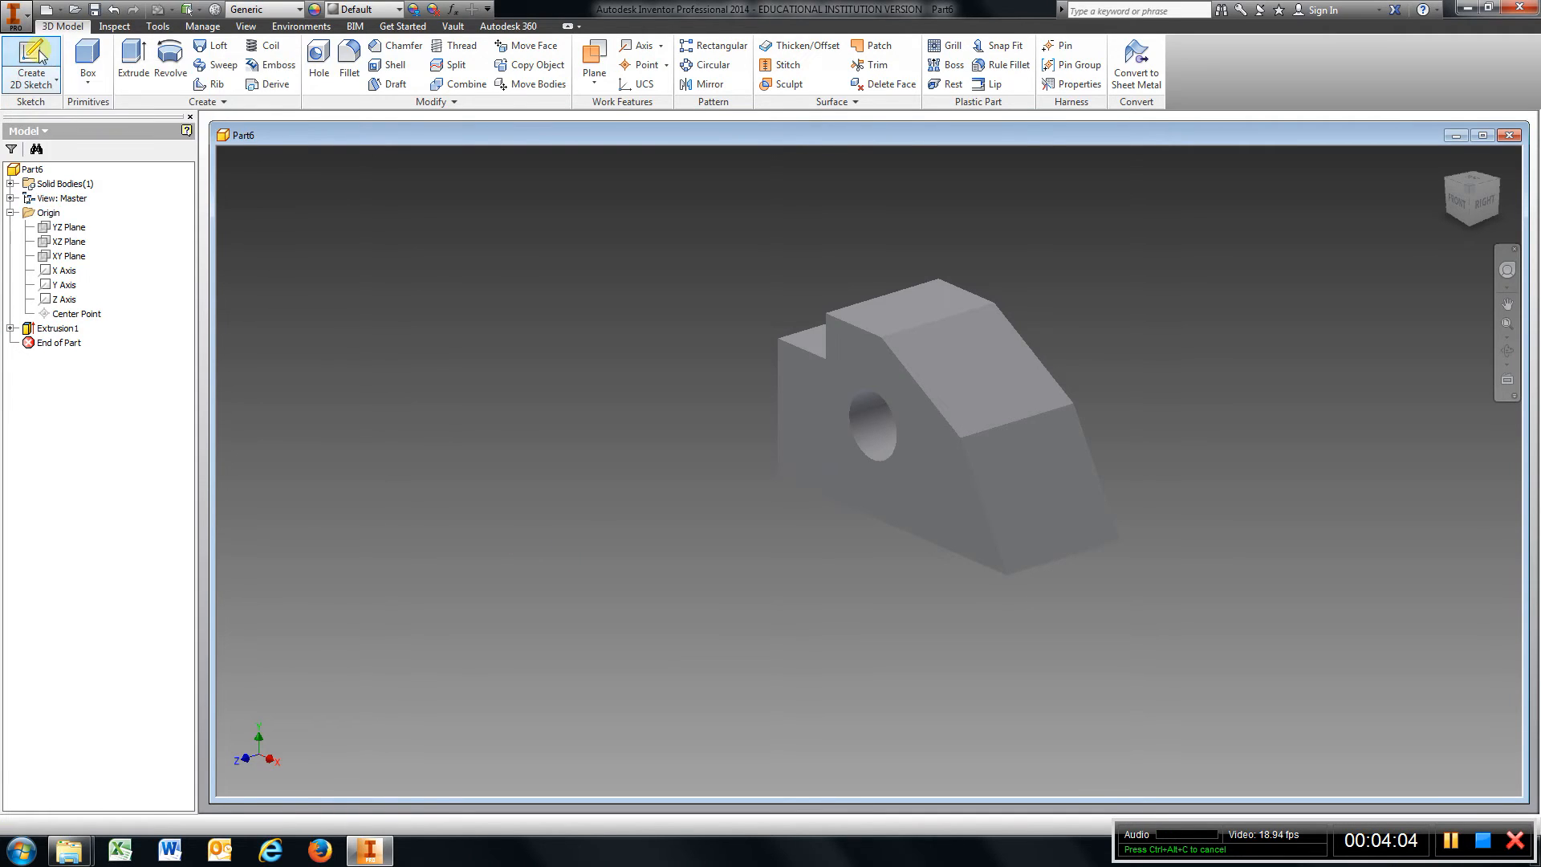
{"action": "left_click", "coordinate": [931, 299]}
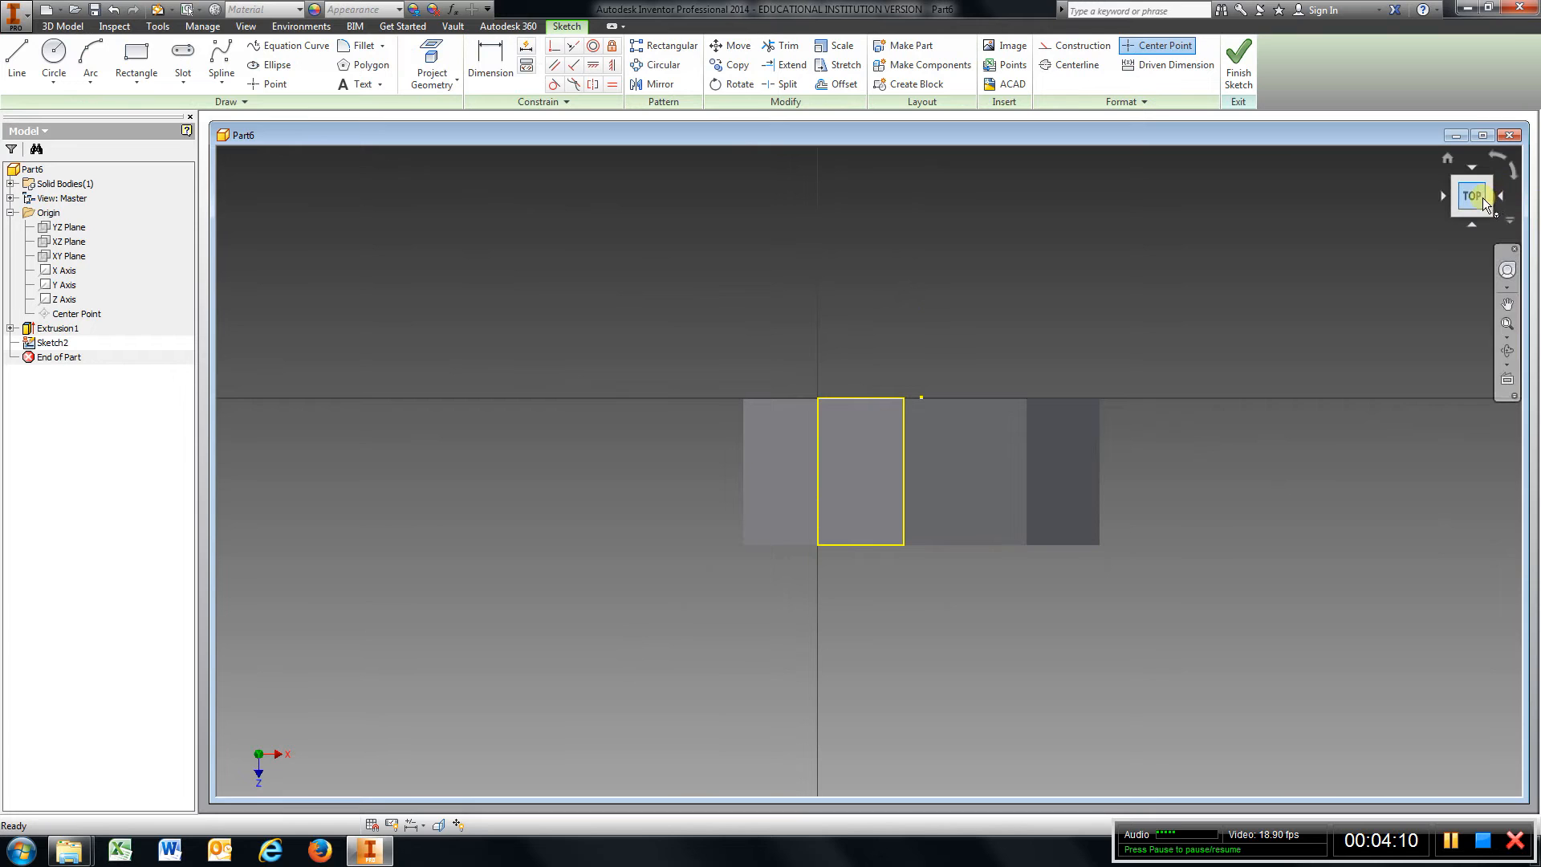
{"action": "mouse_move", "coordinate": [1472, 195]}
{"action": "left_mouse_down"}
{"action": "mouse_move", "coordinate": [1447, 161]}
{"action": "mouse_move", "coordinate": [1397, 771]}
{"action": "mouse_move", "coordinate": [1301, 630]}
{"action": "mouse_move", "coordinate": [1263, 667]}
{"action": "mouse_move", "coordinate": [1249, 753]}
{"action": "mouse_move", "coordinate": [1311, 770]}
{"action": "mouse_move", "coordinate": [1211, 774]}
{"action": "mouse_move", "coordinate": [1159, 750]}
{"action": "mouse_move", "coordinate": [1290, 776]}
{"action": "mouse_move", "coordinate": [1376, 744]}
{"action": "mouse_move", "coordinate": [1318, 746]}
{"action": "mouse_move", "coordinate": [1311, 760]}
{"action": "mouse_move", "coordinate": [1361, 778]}
{"action": "mouse_move", "coordinate": [1356, 750]}
{"action": "mouse_move", "coordinate": [1293, 778]}
{"action": "mouse_move", "coordinate": [1315, 786]}
{"action": "left_mouse_up"}
{"action": "left_click_drag", "start_coordinate": [1325, 148], "coordinate": [1337, 193]}
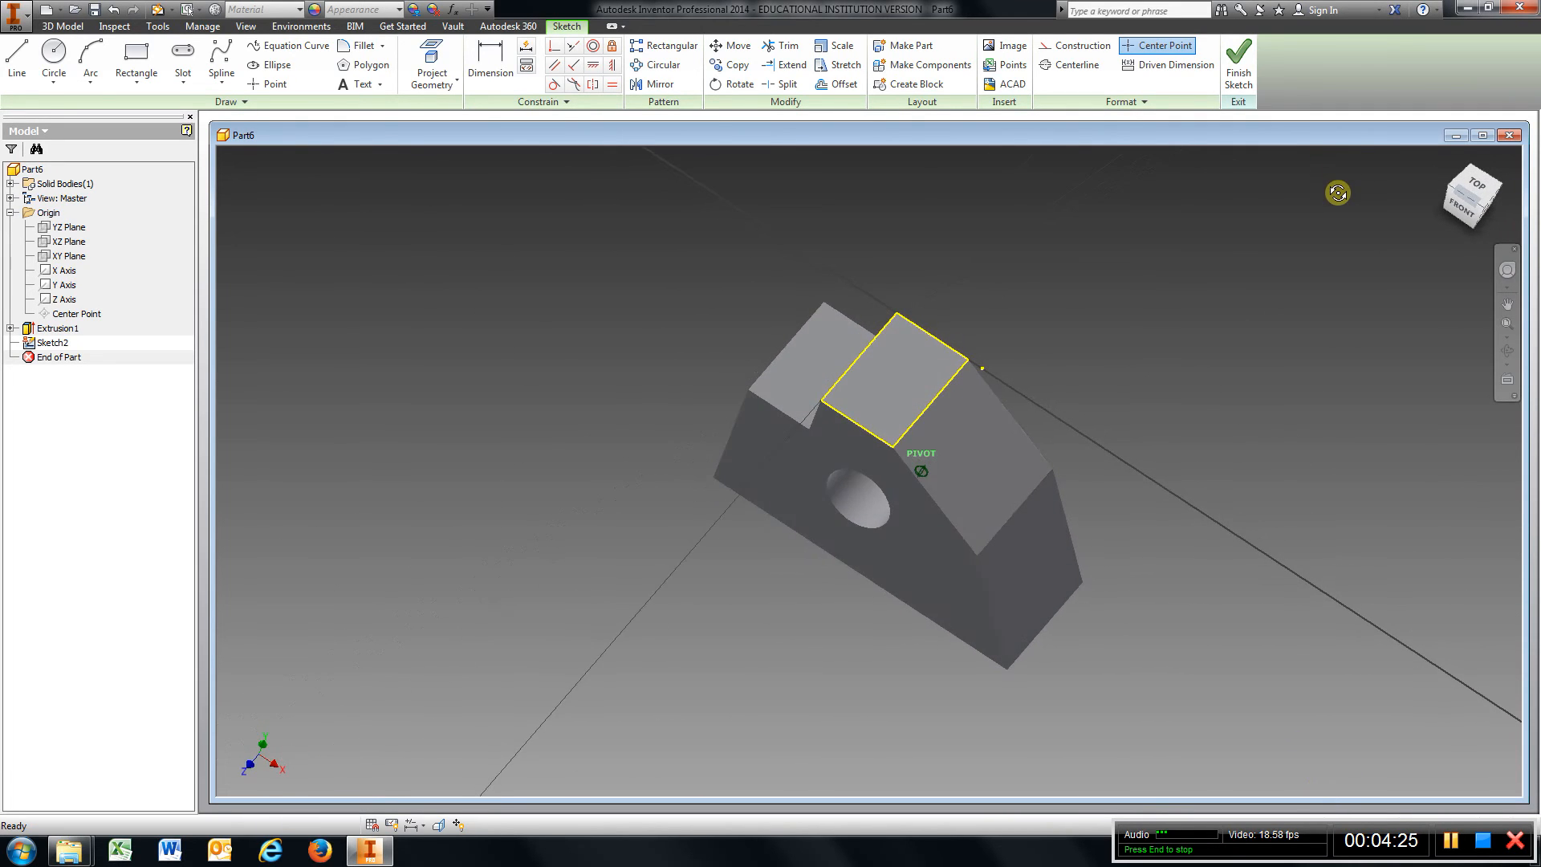
{"action": "left_click", "coordinate": [1482, 185]}
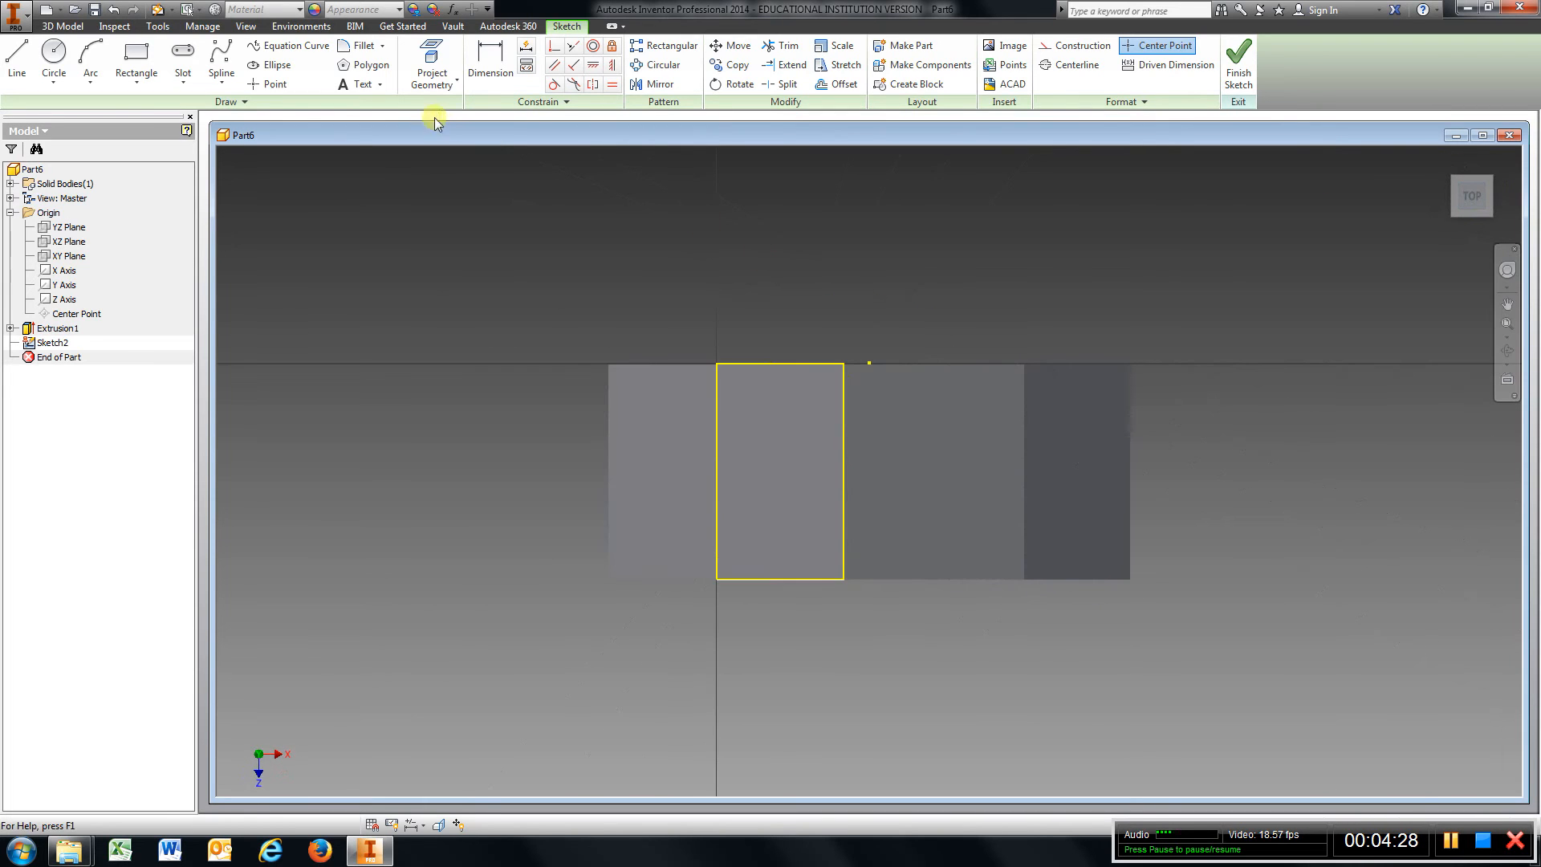
{"action": "left_click", "coordinate": [431, 53]}
{"action": "left_click", "coordinate": [683, 441]}
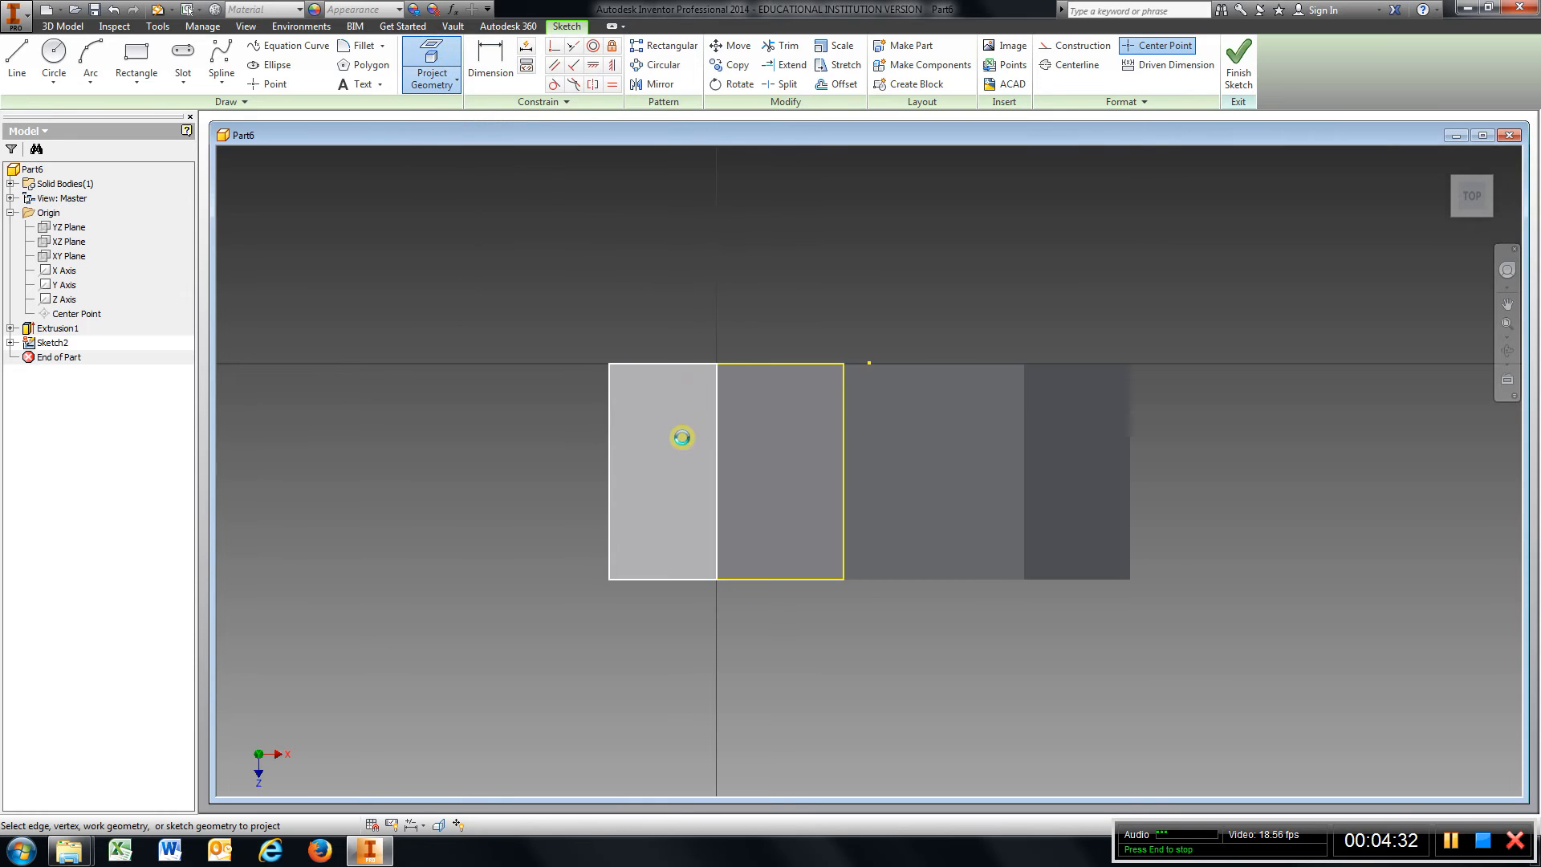
{"action": "left_click", "coordinate": [935, 403]}
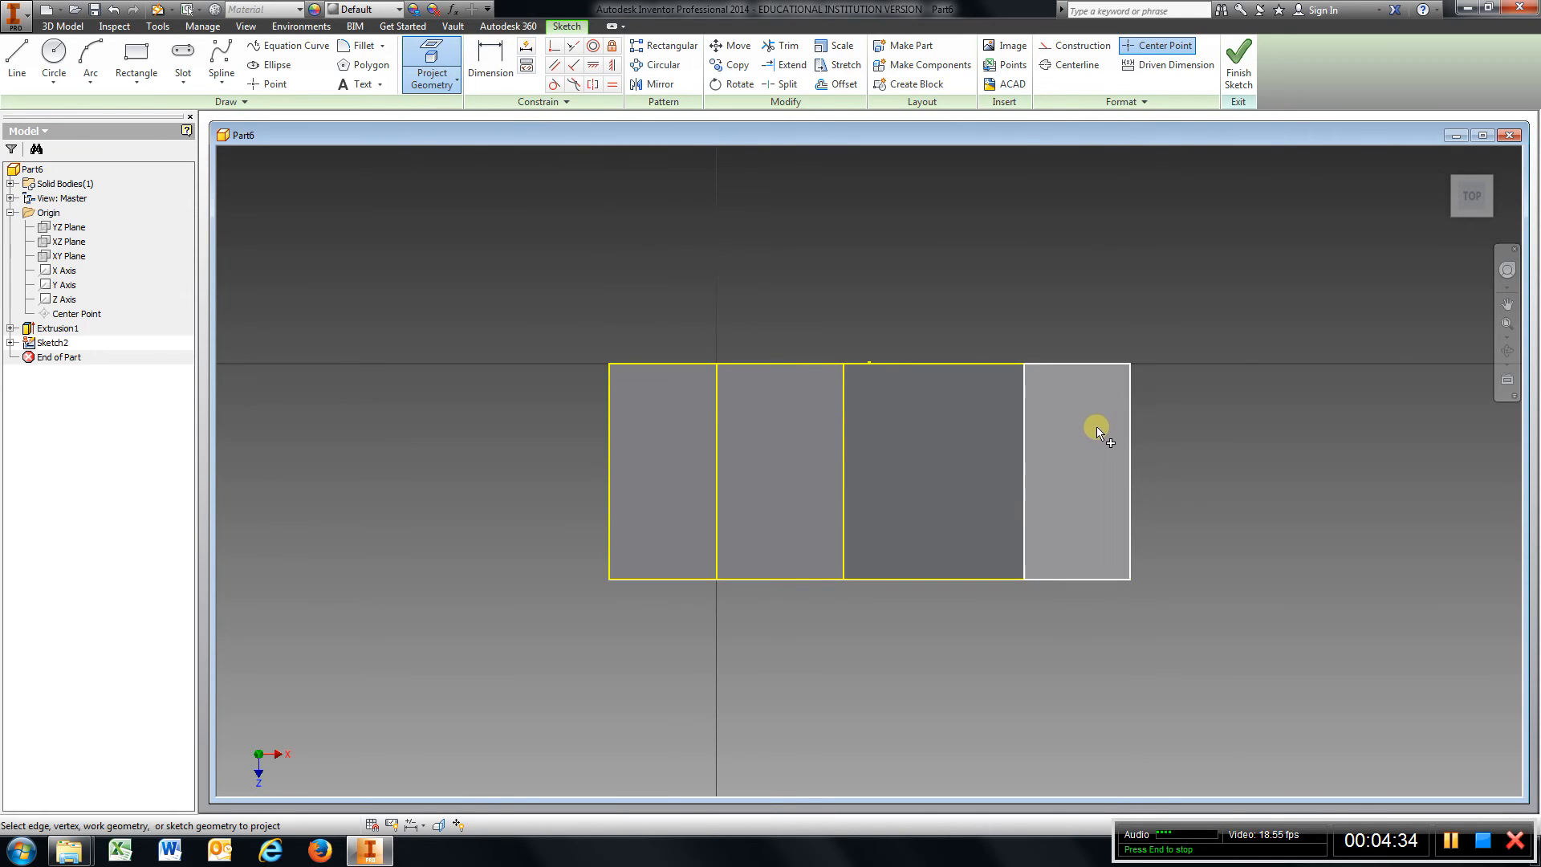
{"action": "left_click", "coordinate": [1096, 419]}
{"action": "left_click_drag", "start_coordinate": [1467, 199], "coordinate": [1359, 781]}
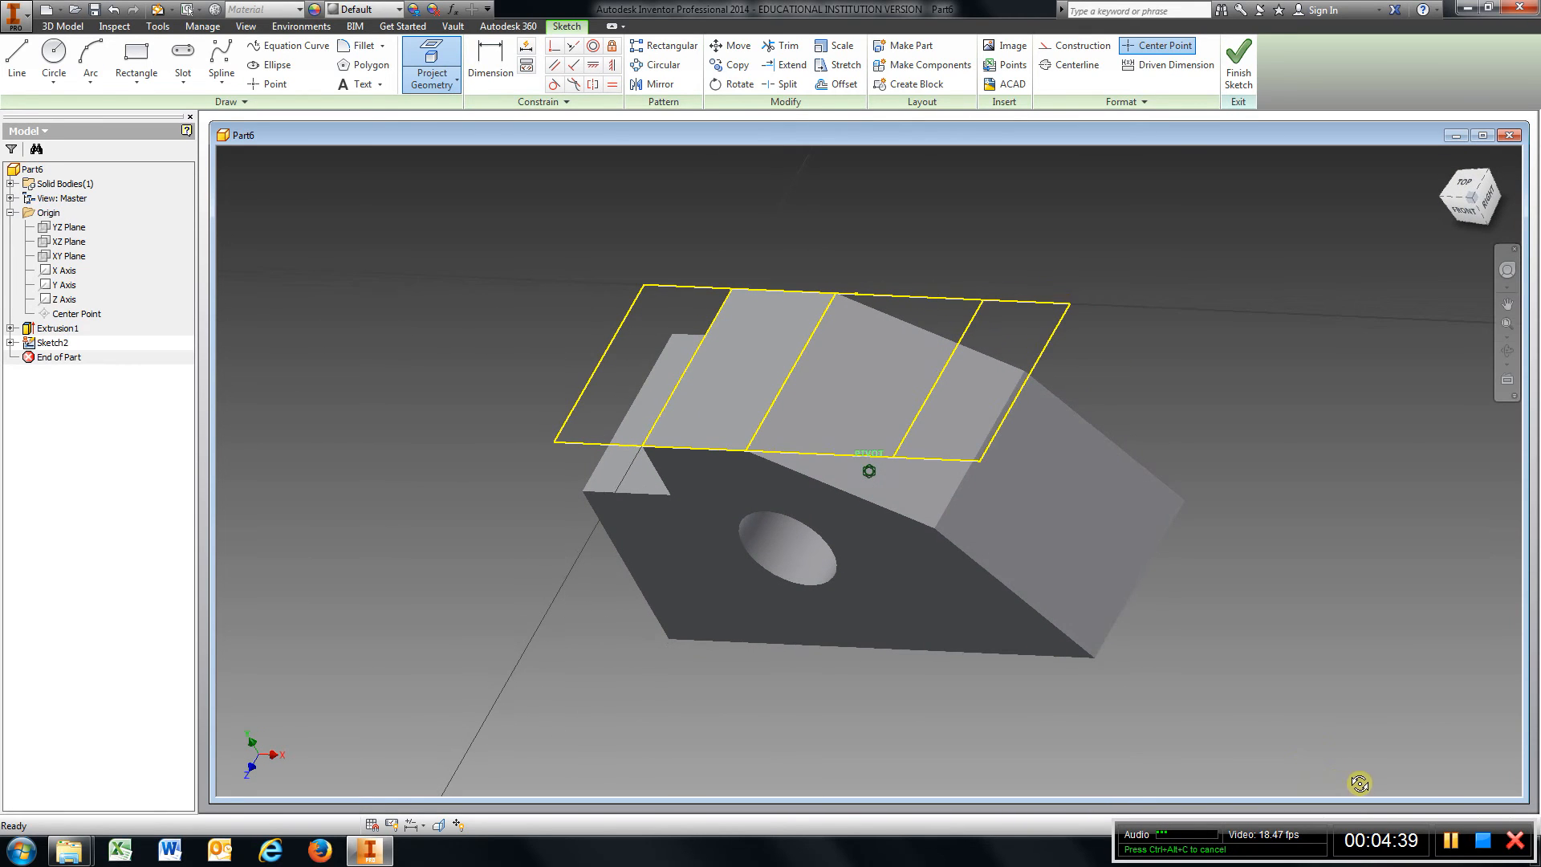
{"action": "left_click", "coordinate": [1463, 185]}
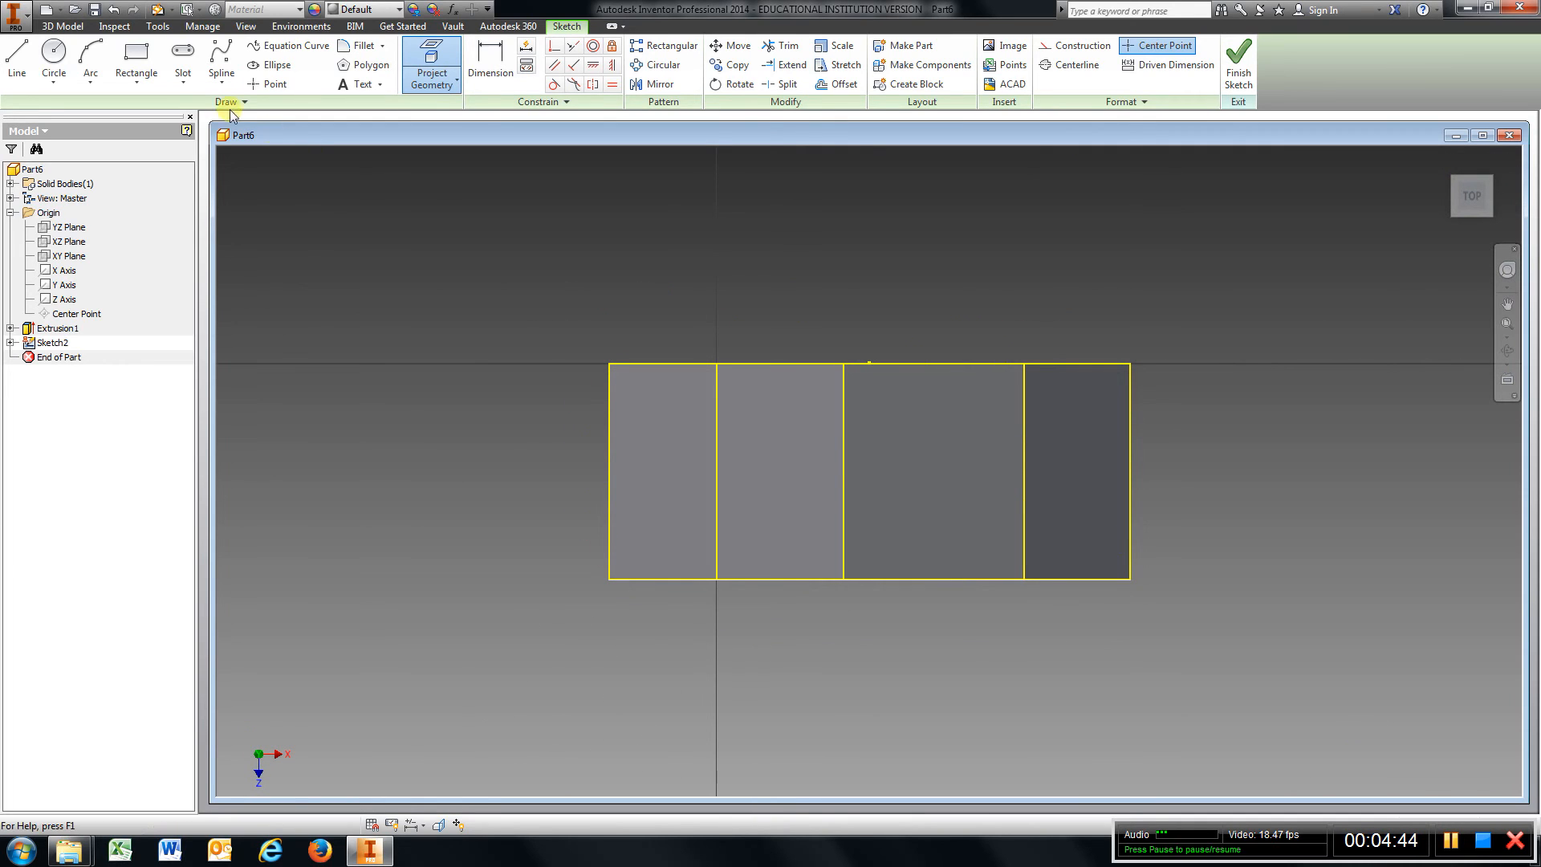
Draw a rectangle about 3.25 in by 1.06 in across the projected faces.
{"action": "left_click", "coordinate": [133, 57]}
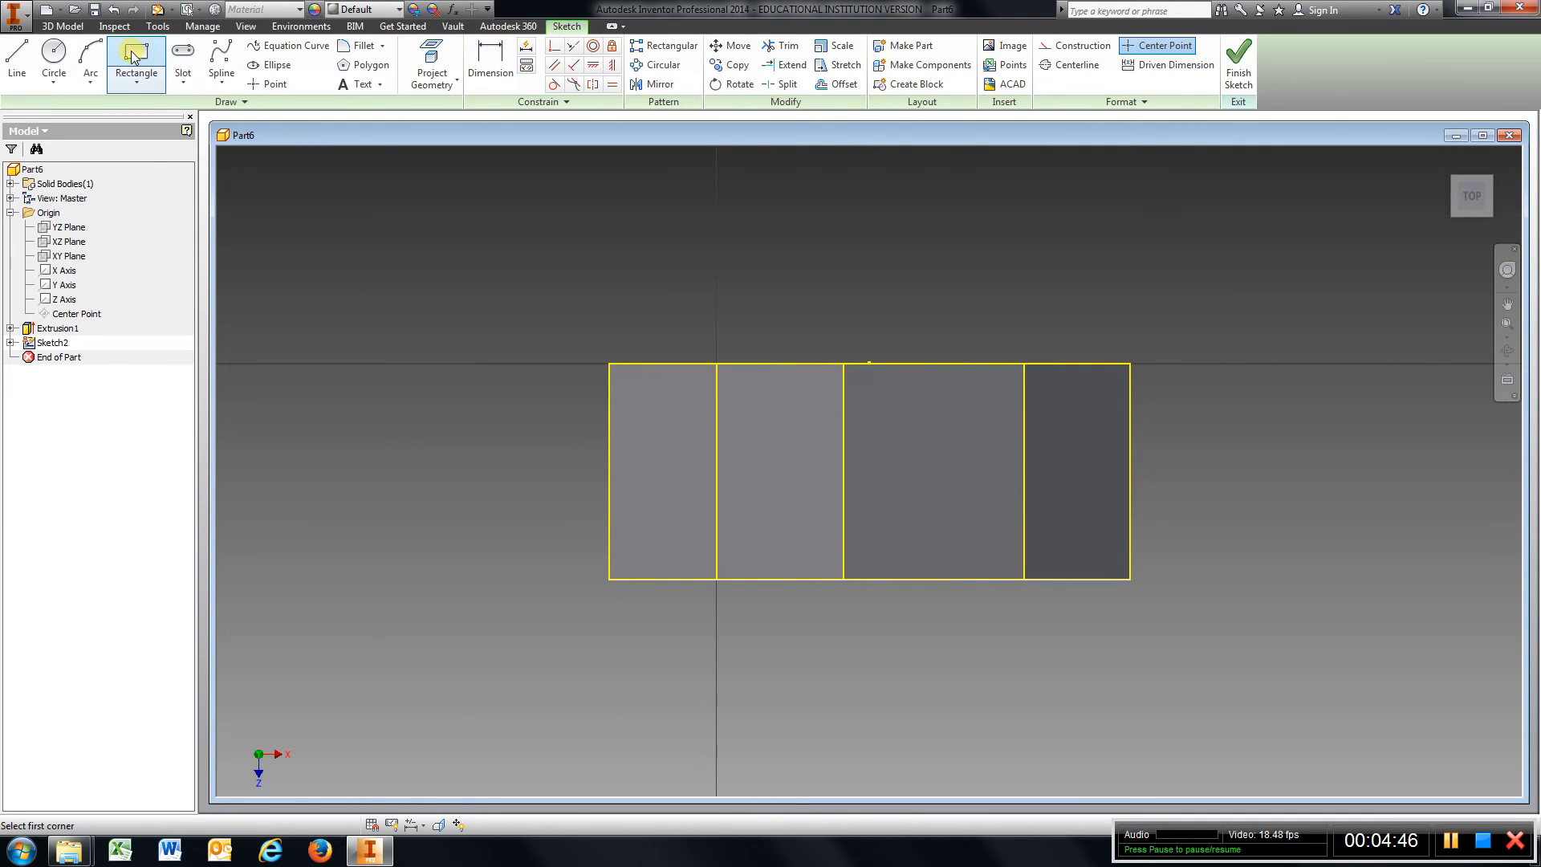
{"action": "left_click", "coordinate": [662, 394]}
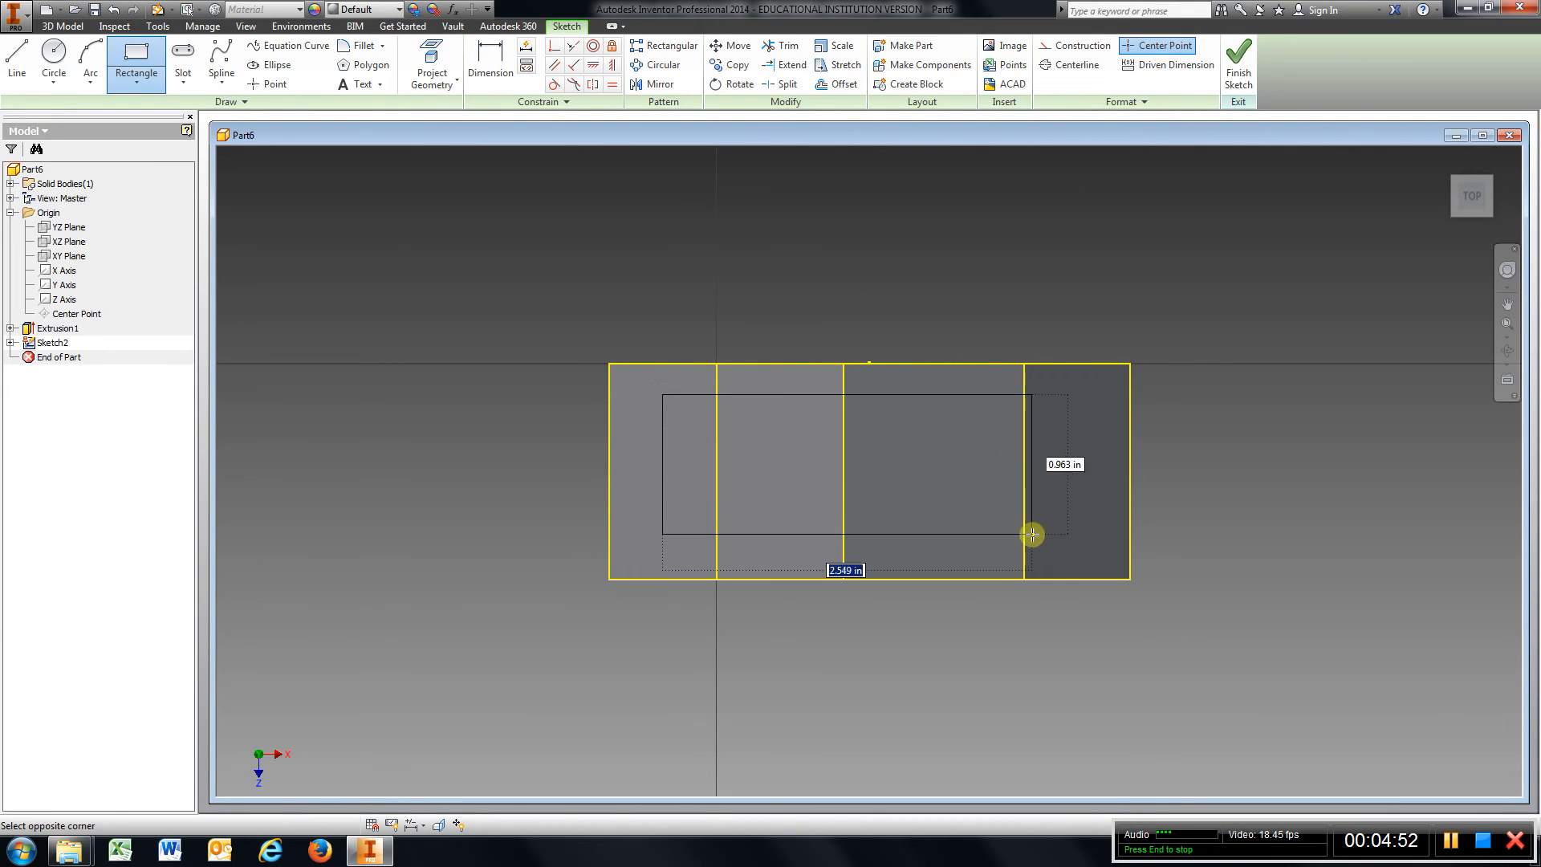
{"action": "left_click", "coordinate": [1128, 546]}
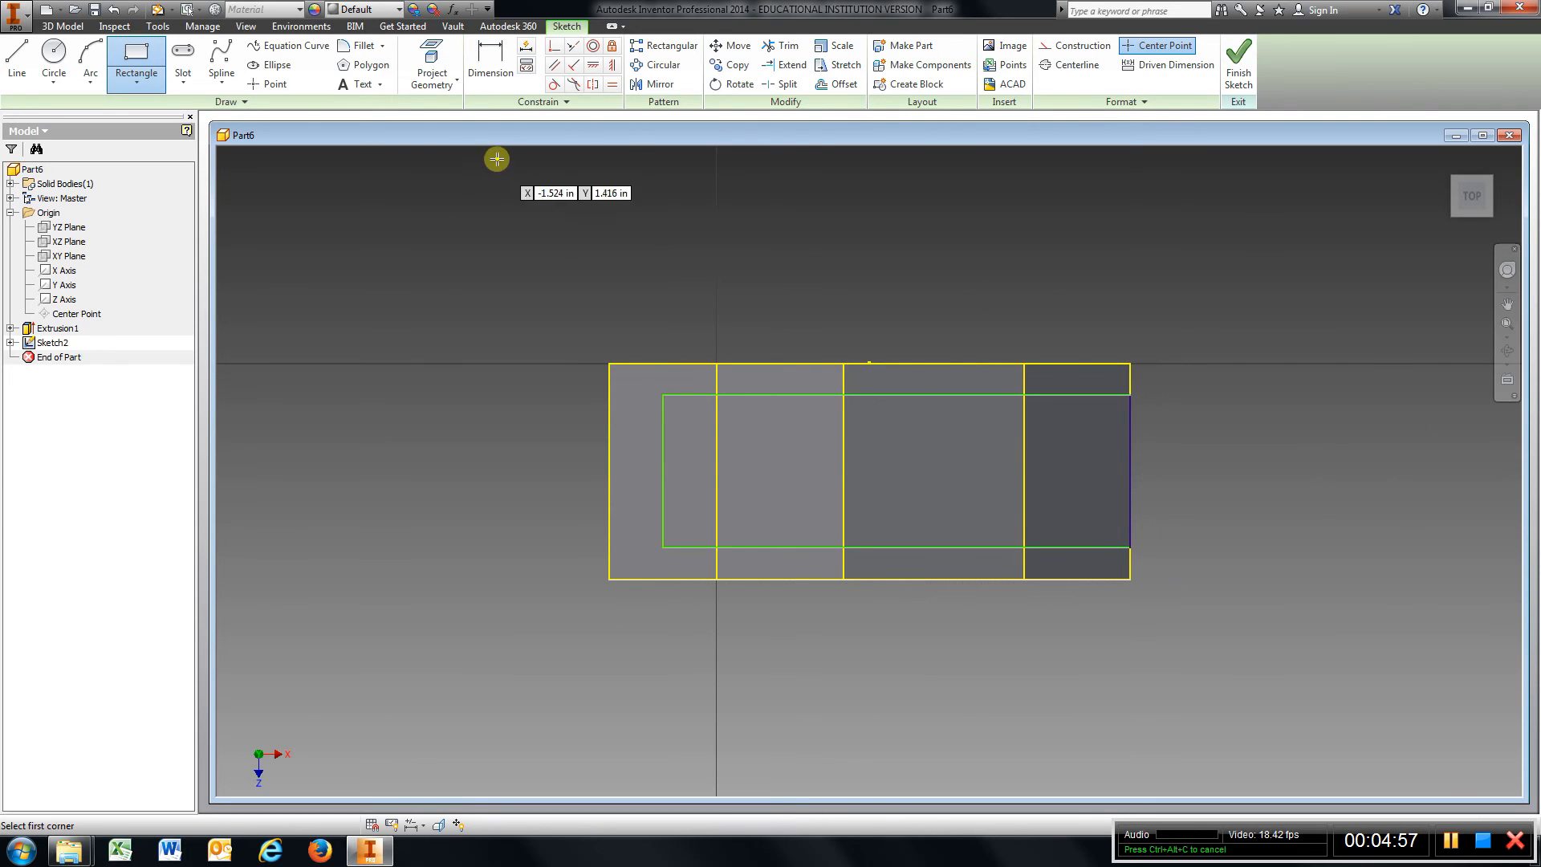
Dimension the rectangle's top edge 0.25 in from the projected face's top edge.
{"action": "left_click", "coordinate": [491, 64]}
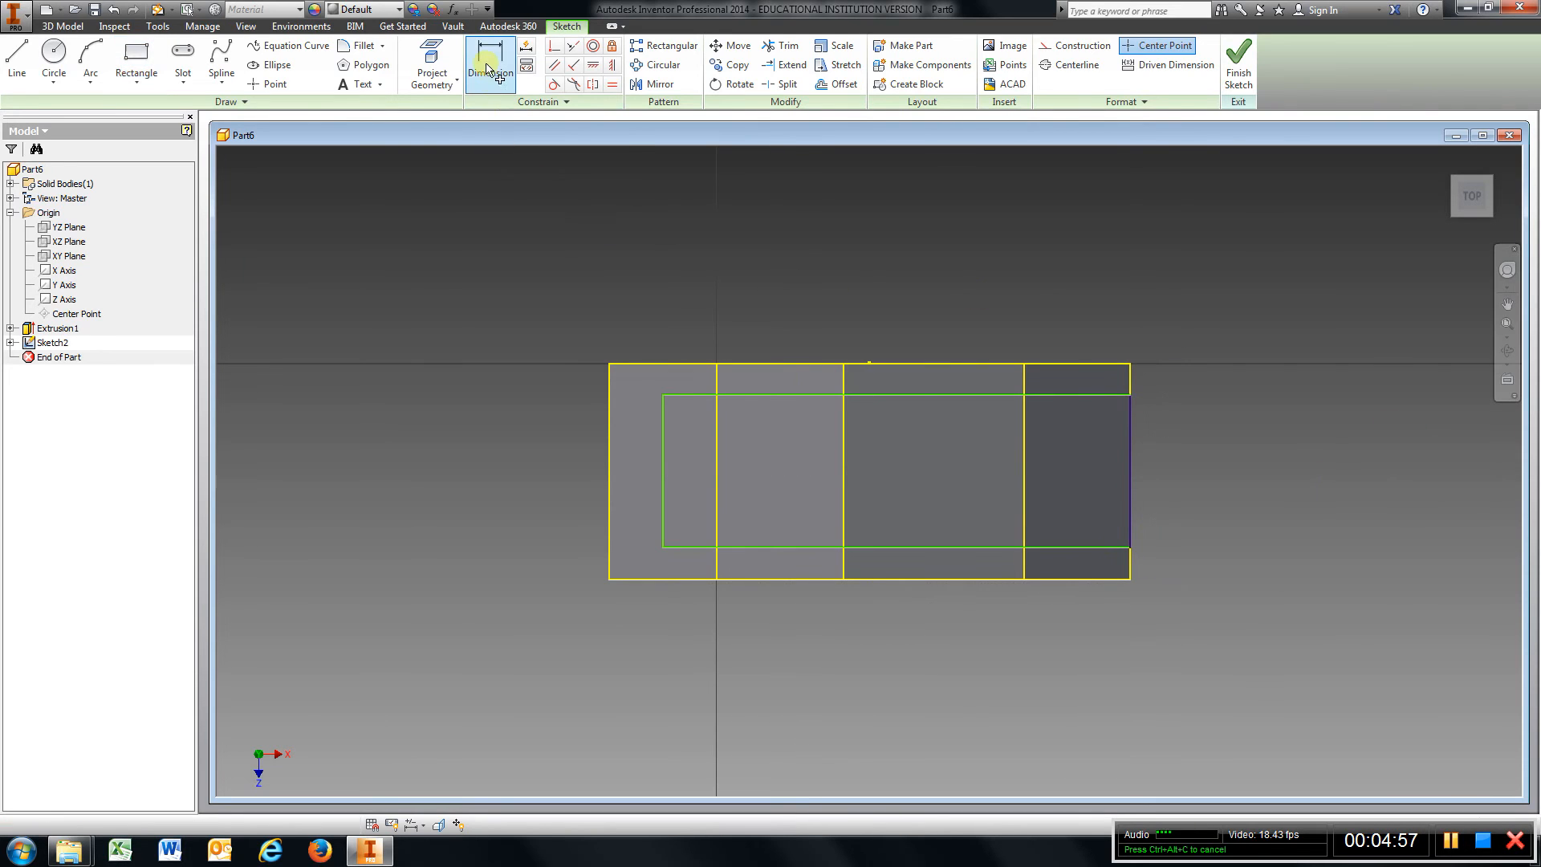
{"action": "left_click", "coordinate": [922, 394]}
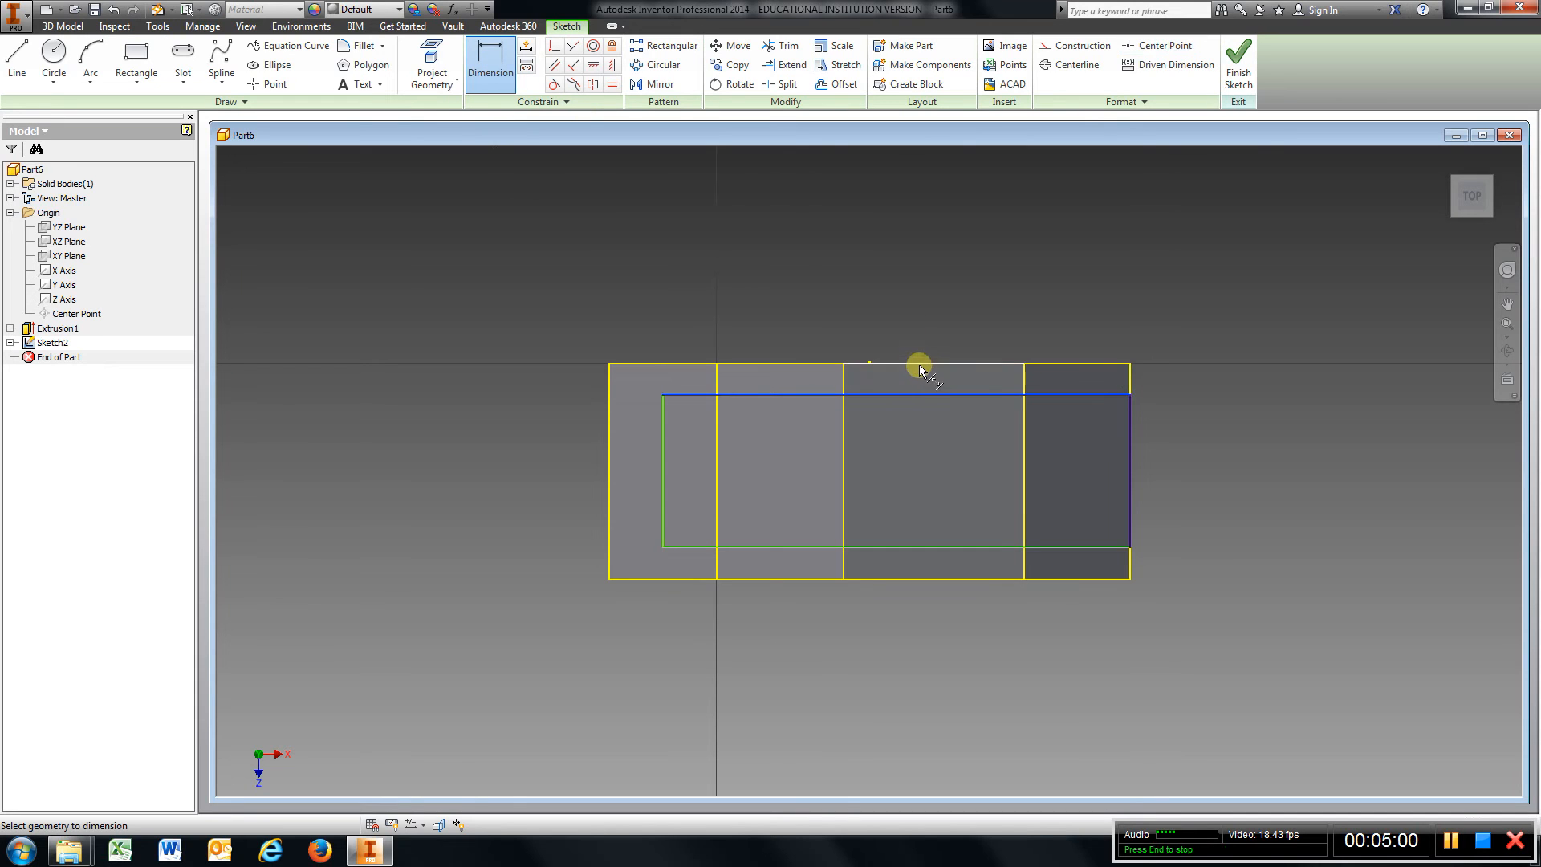
{"action": "left_click", "coordinate": [920, 363]}
{"action": "left_click", "coordinate": [916, 302]}
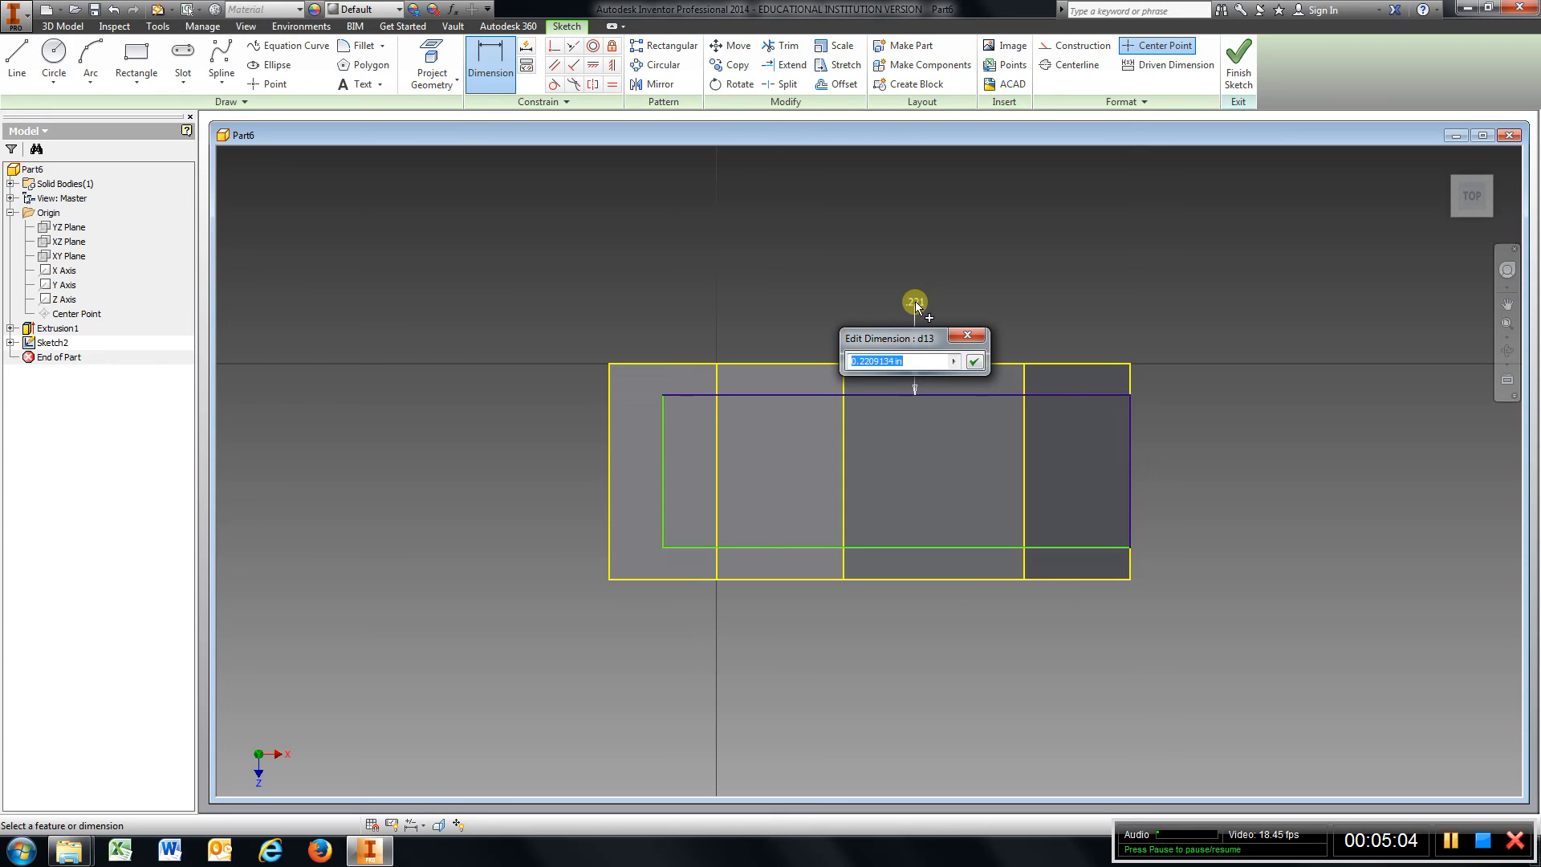
{"action": "type", "text": ".25"}
{"action": "key", "text": "Return"}
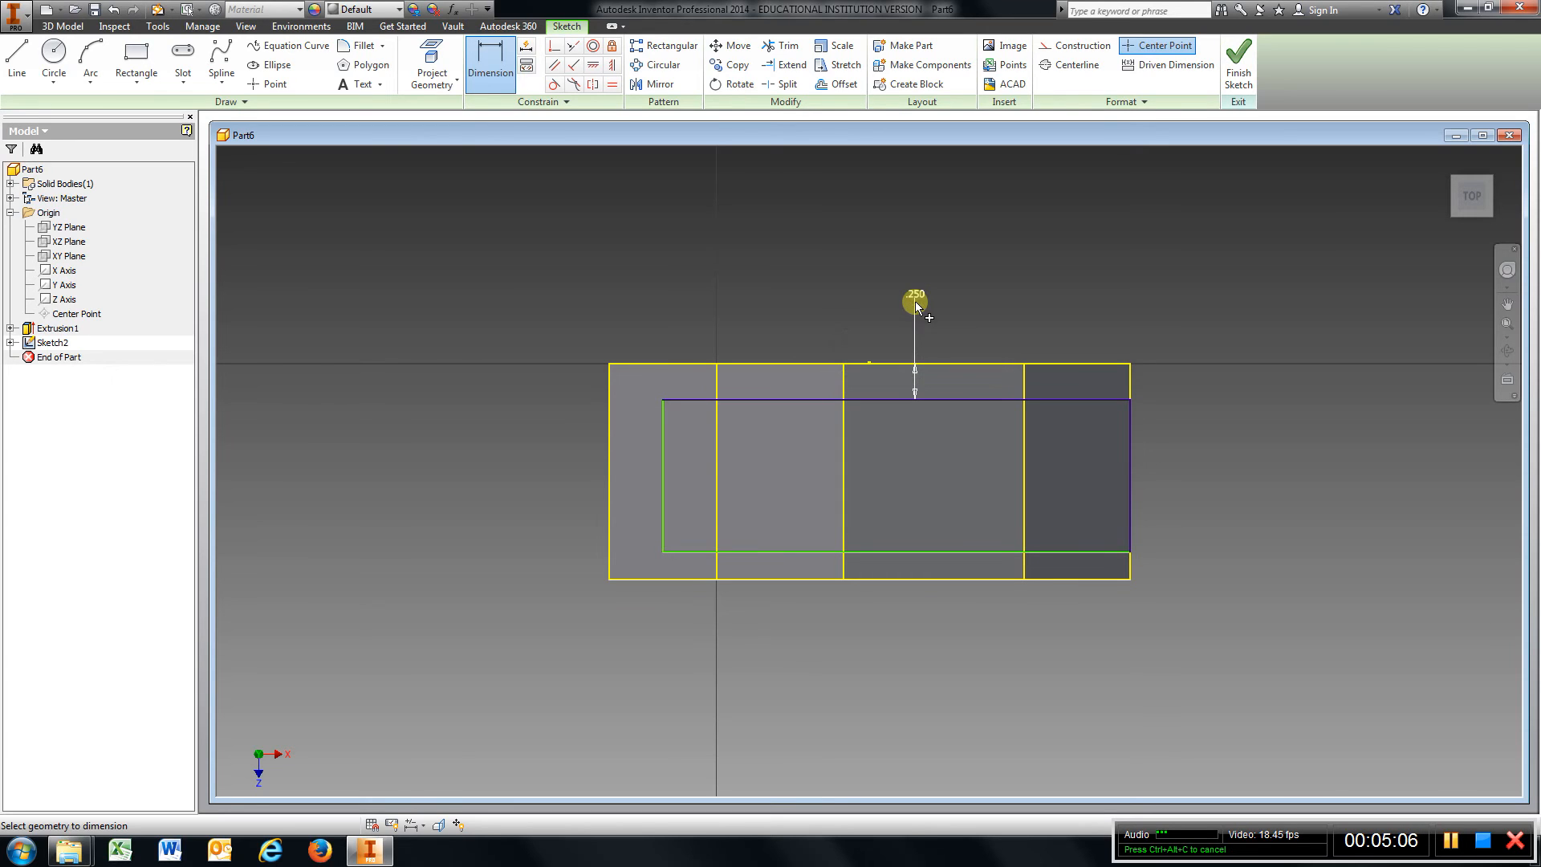
Dimension the rectangle's left edge 0.25 in from the projected face's left edge.
{"action": "left_click", "coordinate": [662, 458]}
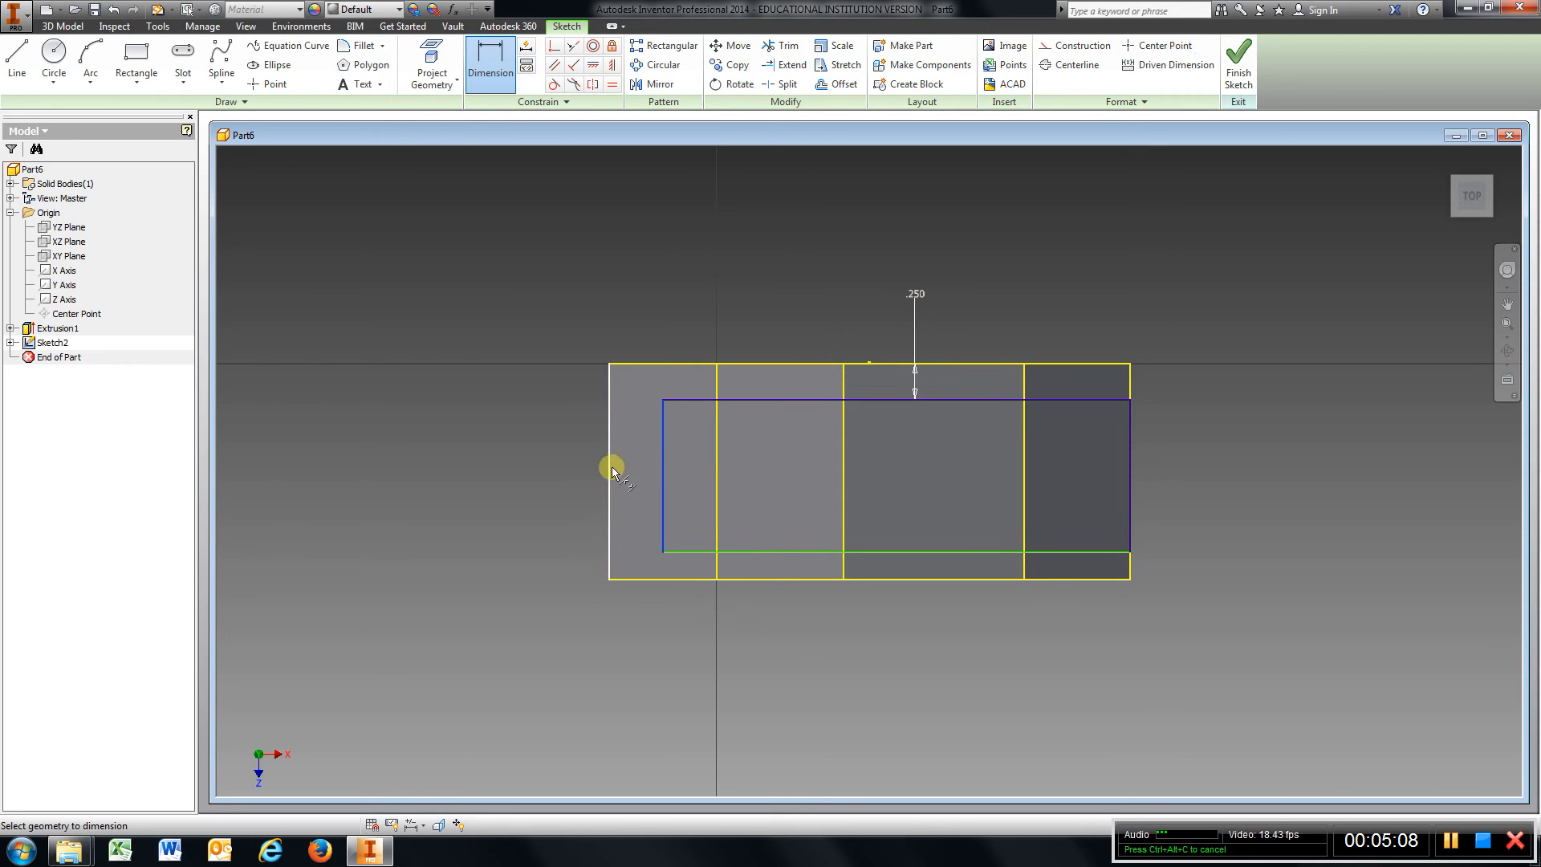
{"action": "left_click", "coordinate": [610, 470]}
{"action": "left_click", "coordinate": [541, 477]}
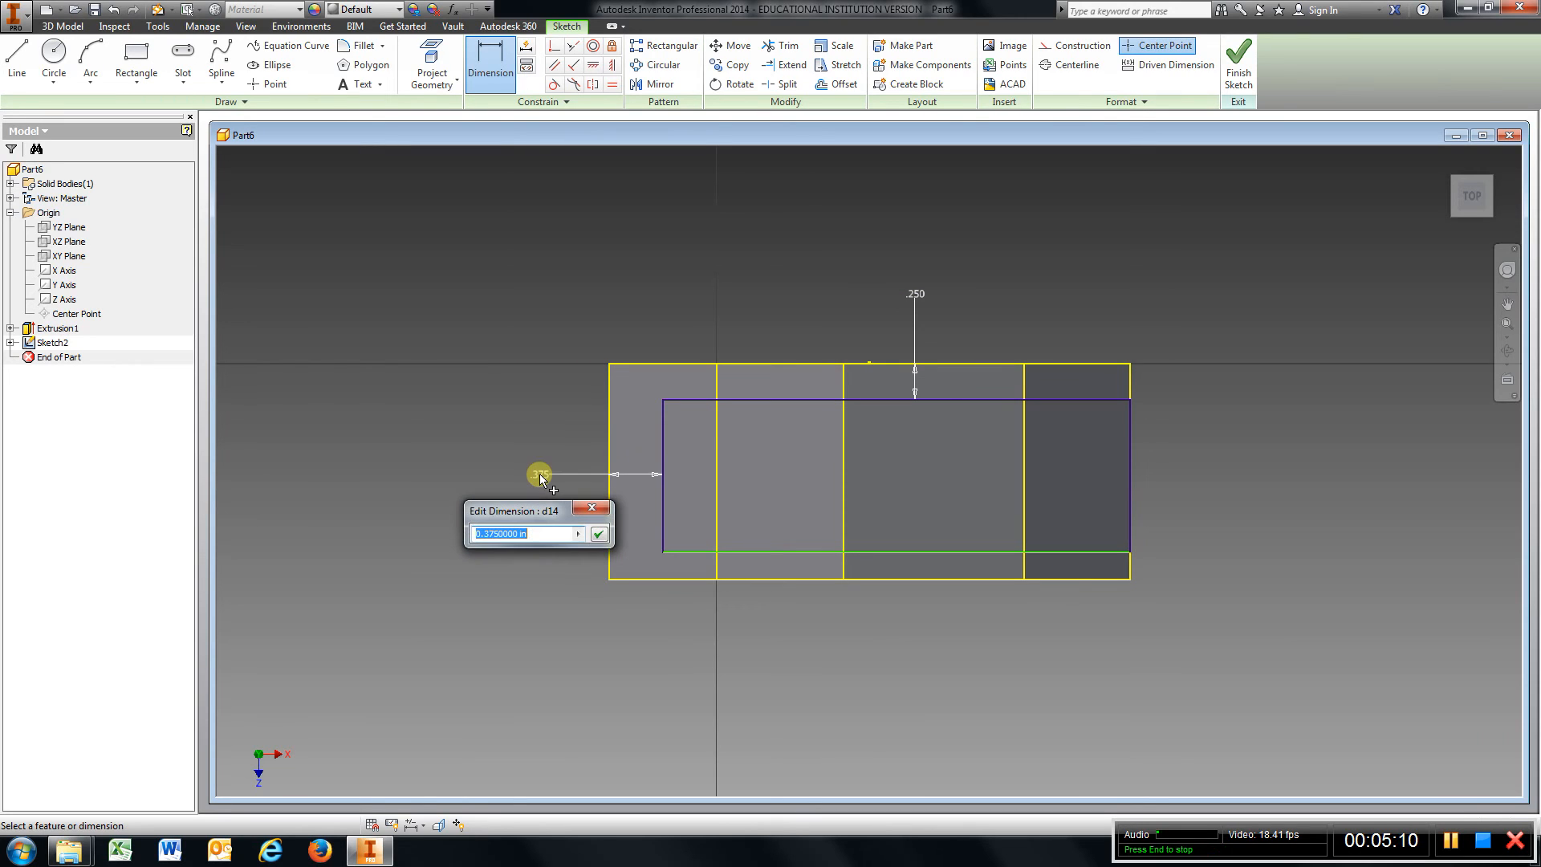
{"action": "type", "text": ".25"}
{"action": "key", "text": "Return"}
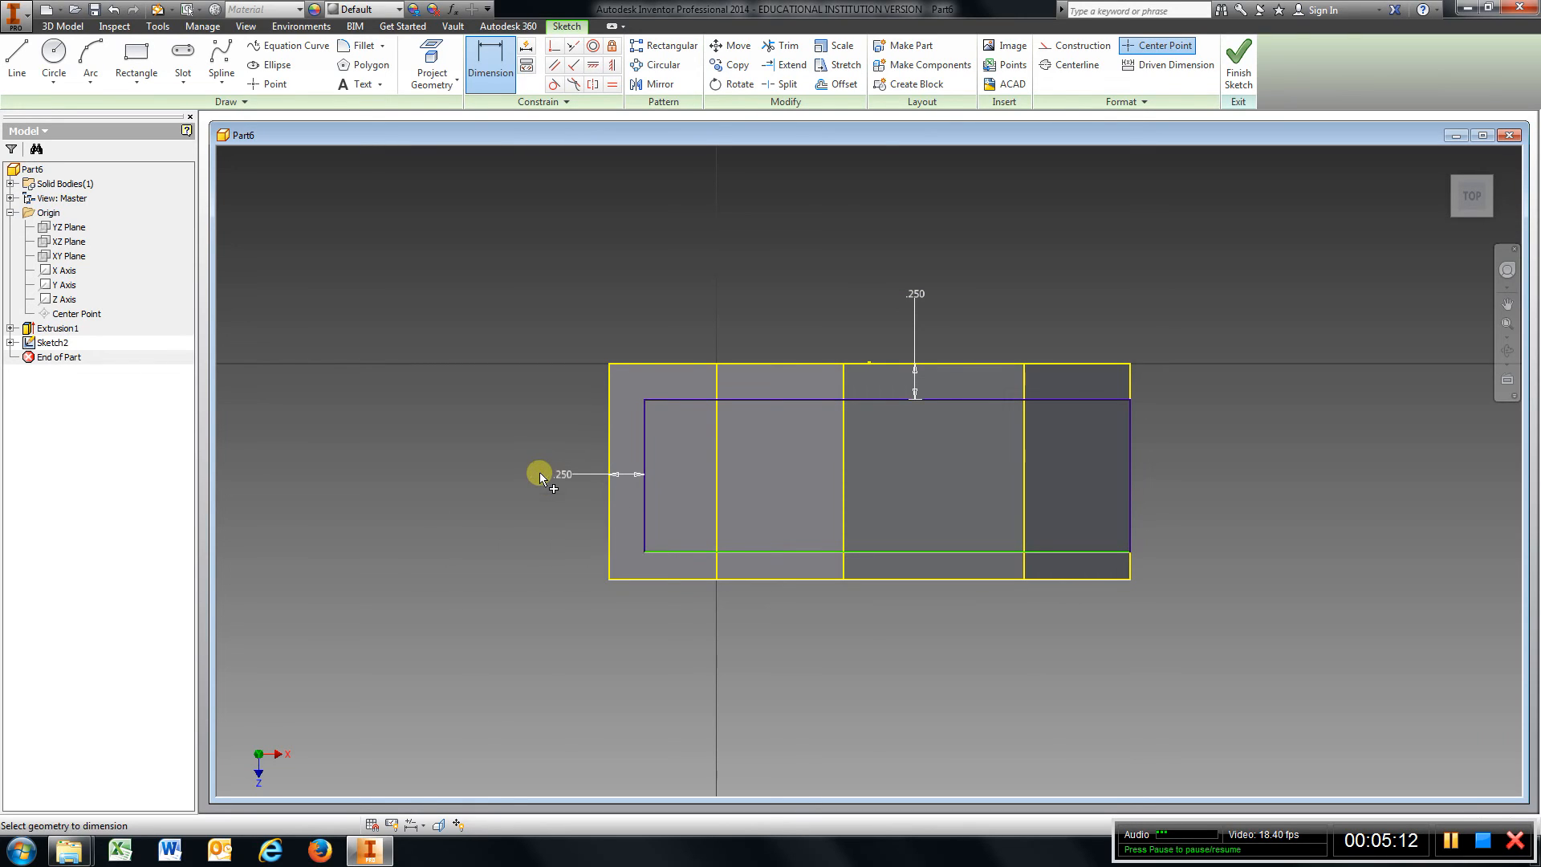
Dimension the rectangle's bottom edge 0.25 in from the face's bottom edge and finish the sketch.
{"action": "left_click", "coordinate": [798, 553]}
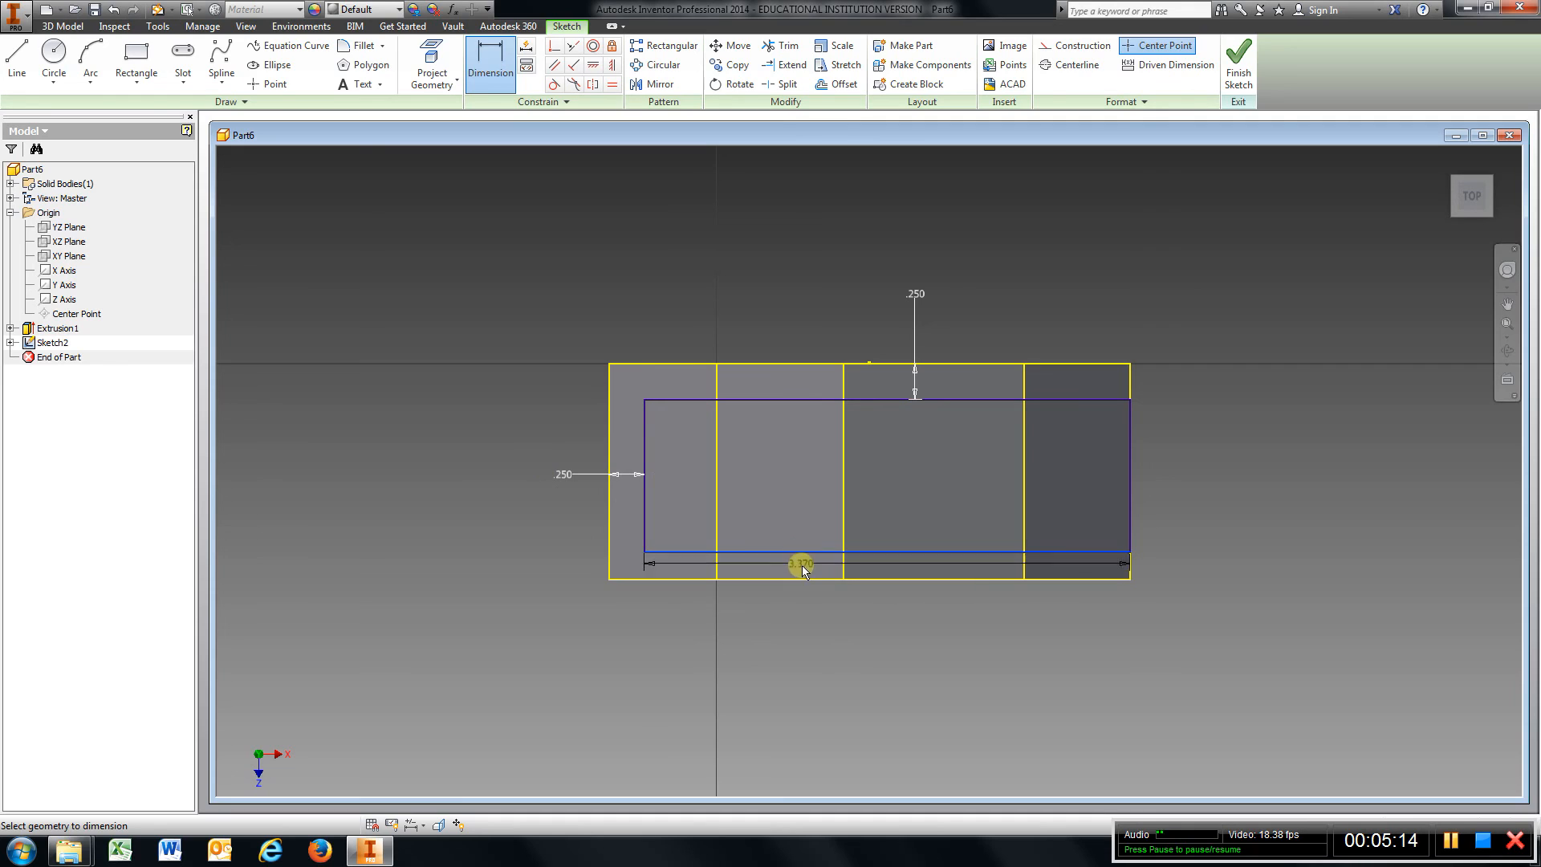
{"action": "left_click", "coordinate": [804, 579]}
{"action": "left_click", "coordinate": [816, 633]}
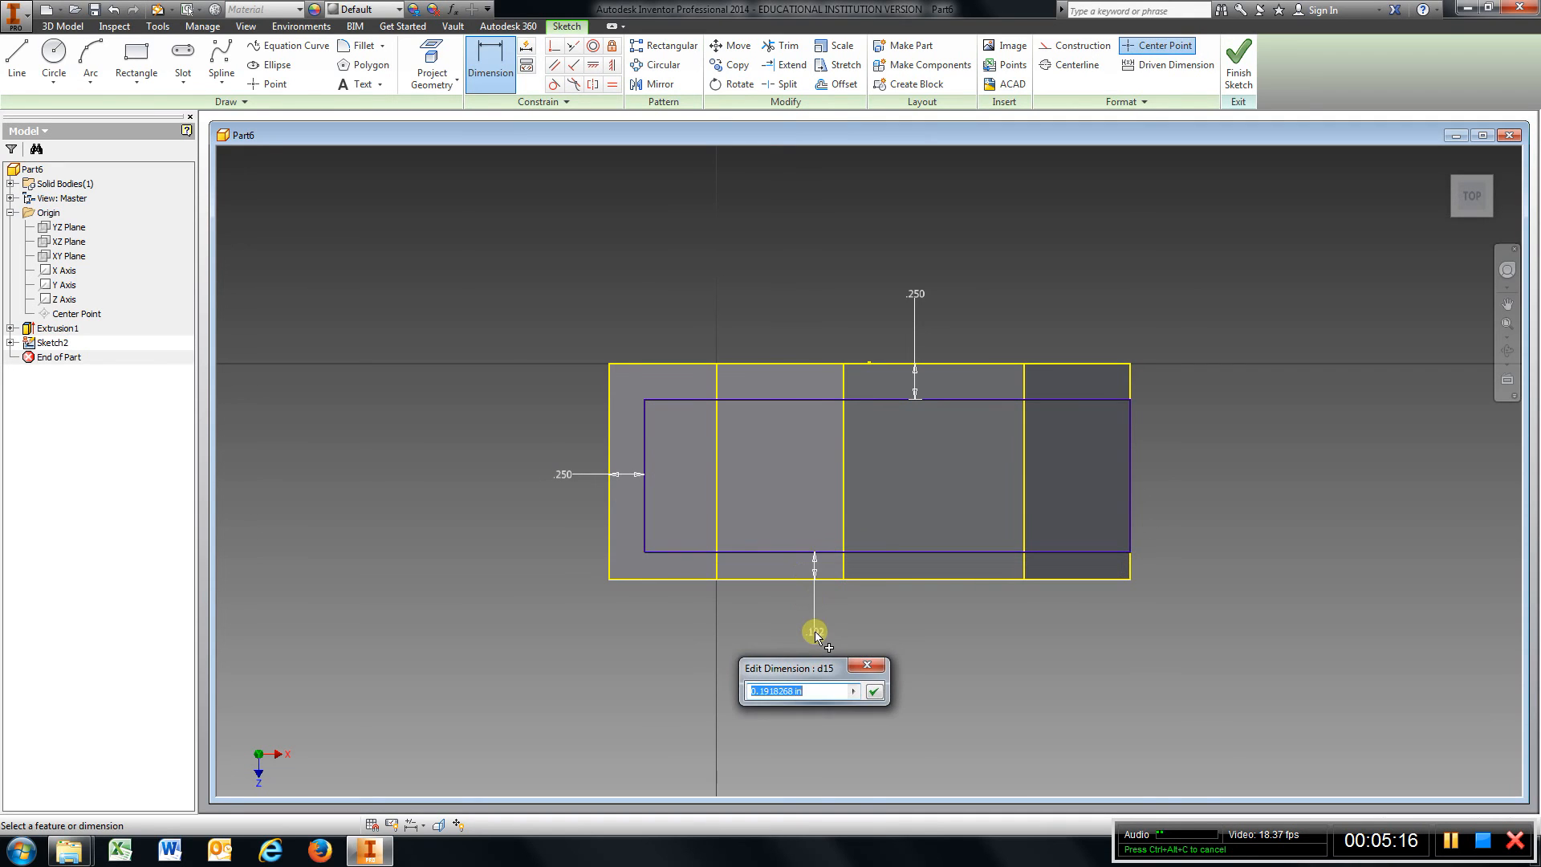
{"action": "type", "text": ".25"}
{"action": "key", "text": "Return"}
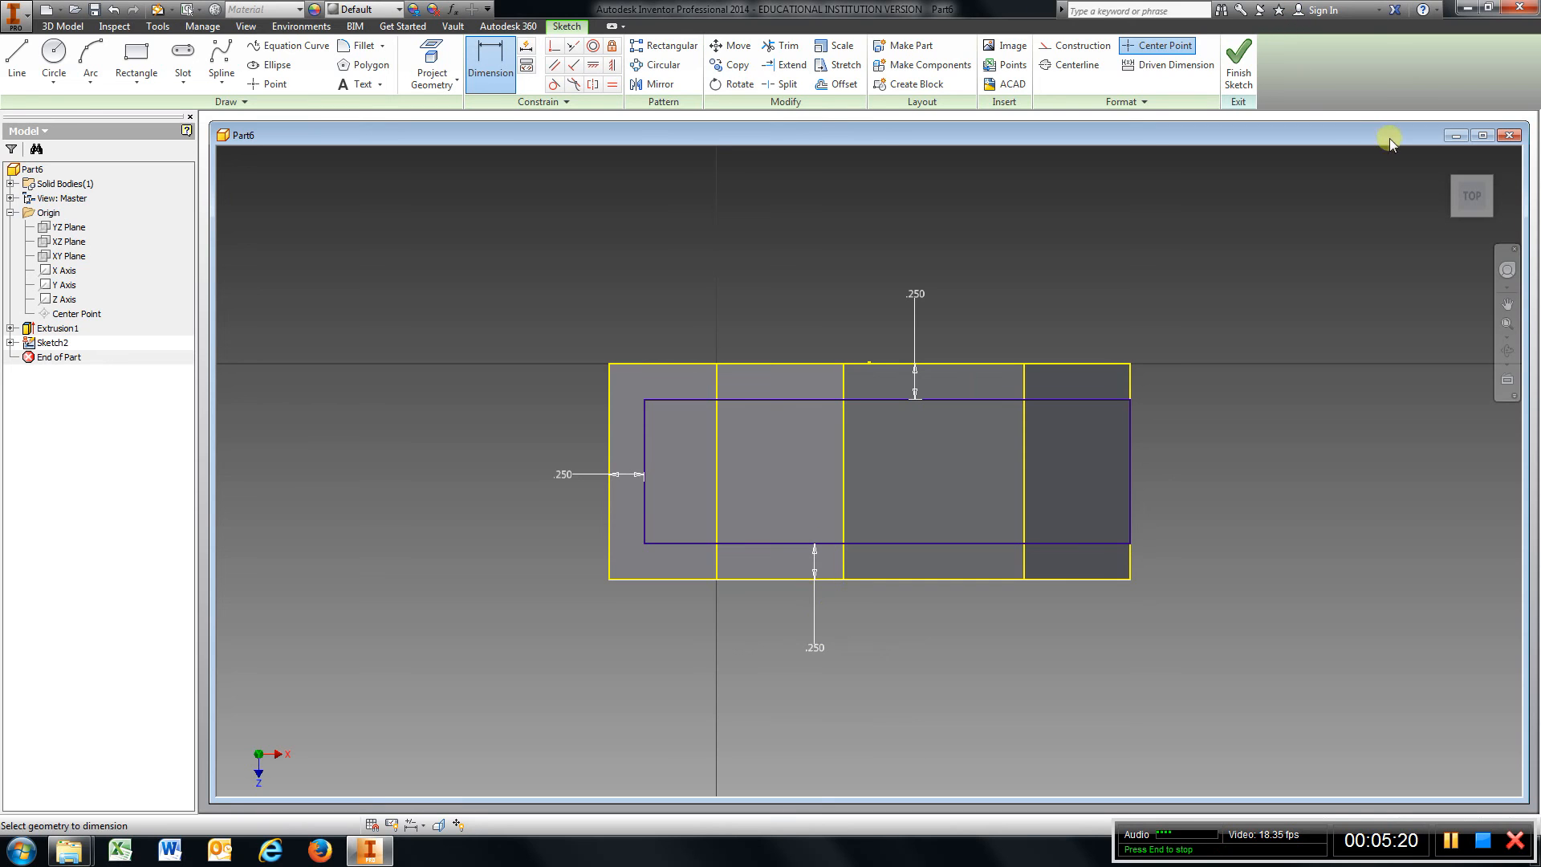
{"action": "left_click", "coordinate": [1446, 163]}
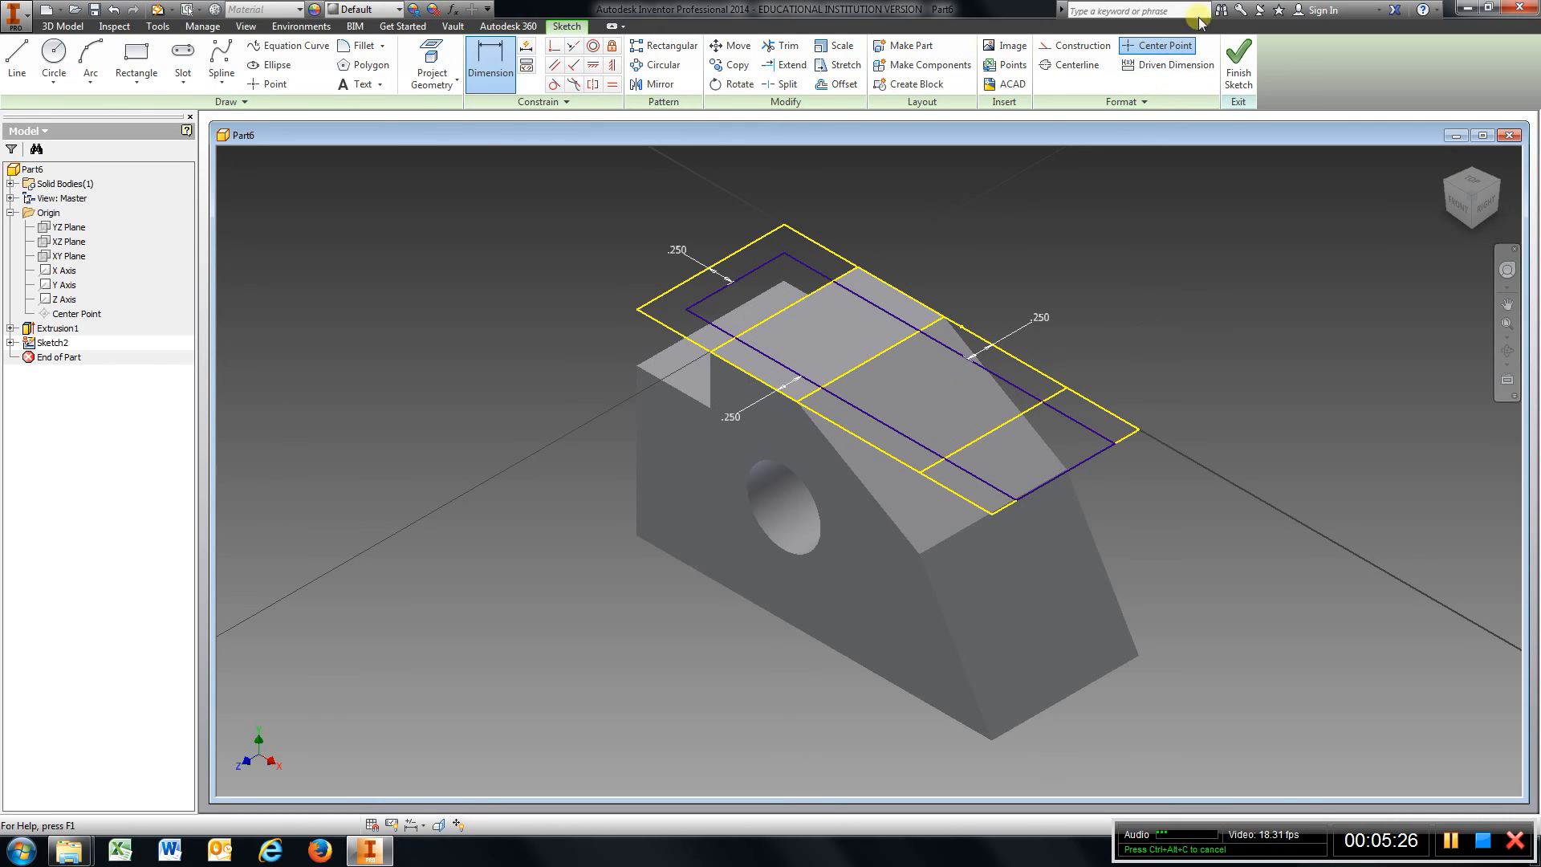
{"action": "left_click", "coordinate": [1240, 64]}
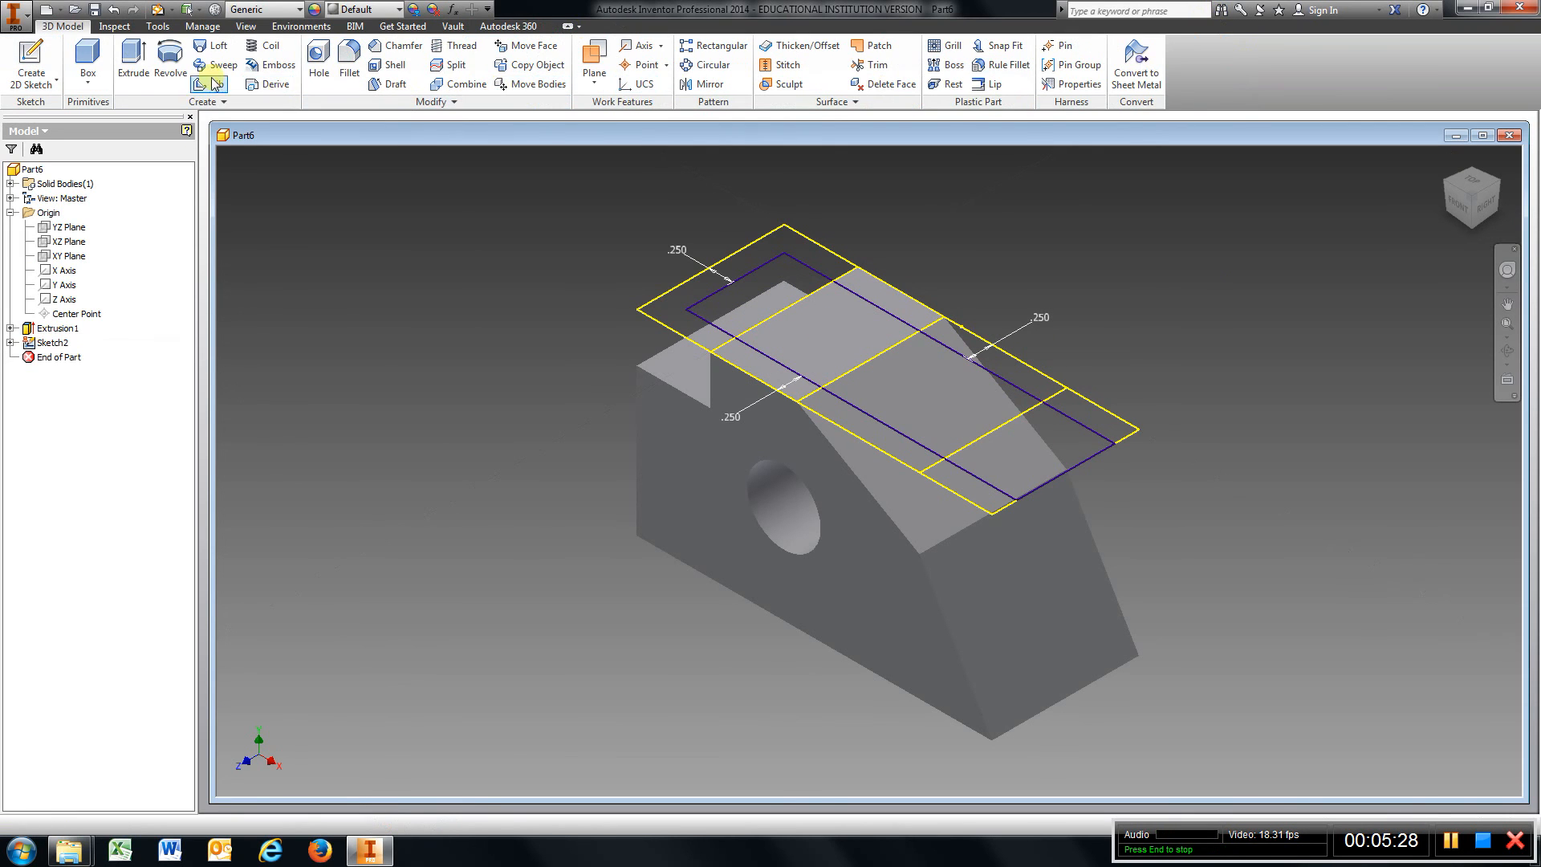
Cut-extrude the rectangle profile 1.75 in downward into the part.
{"action": "left_click", "coordinate": [128, 65]}
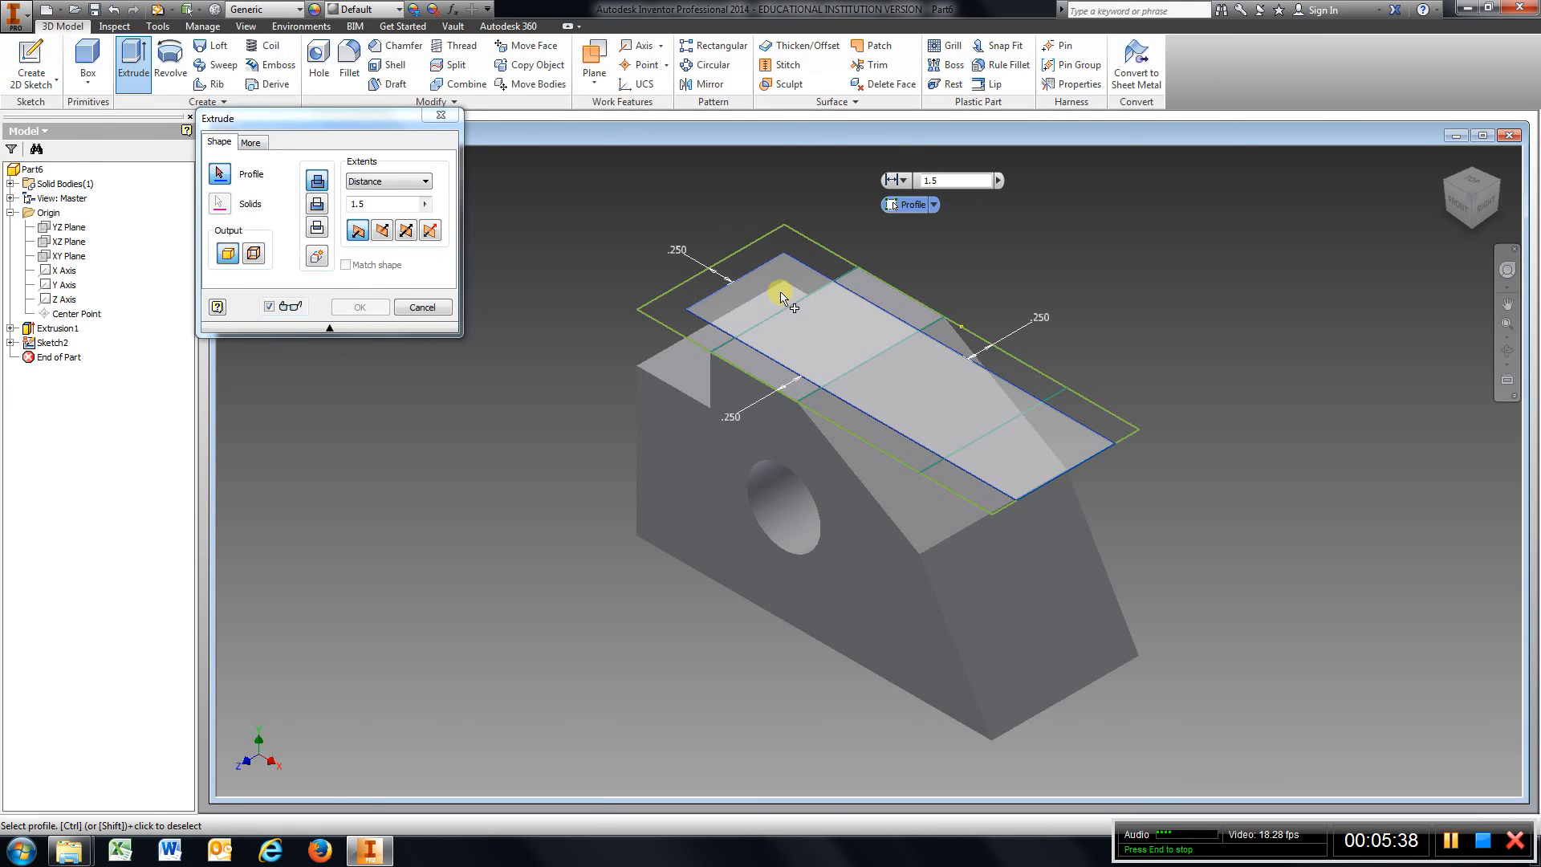
{"action": "left_click", "coordinate": [781, 297]}
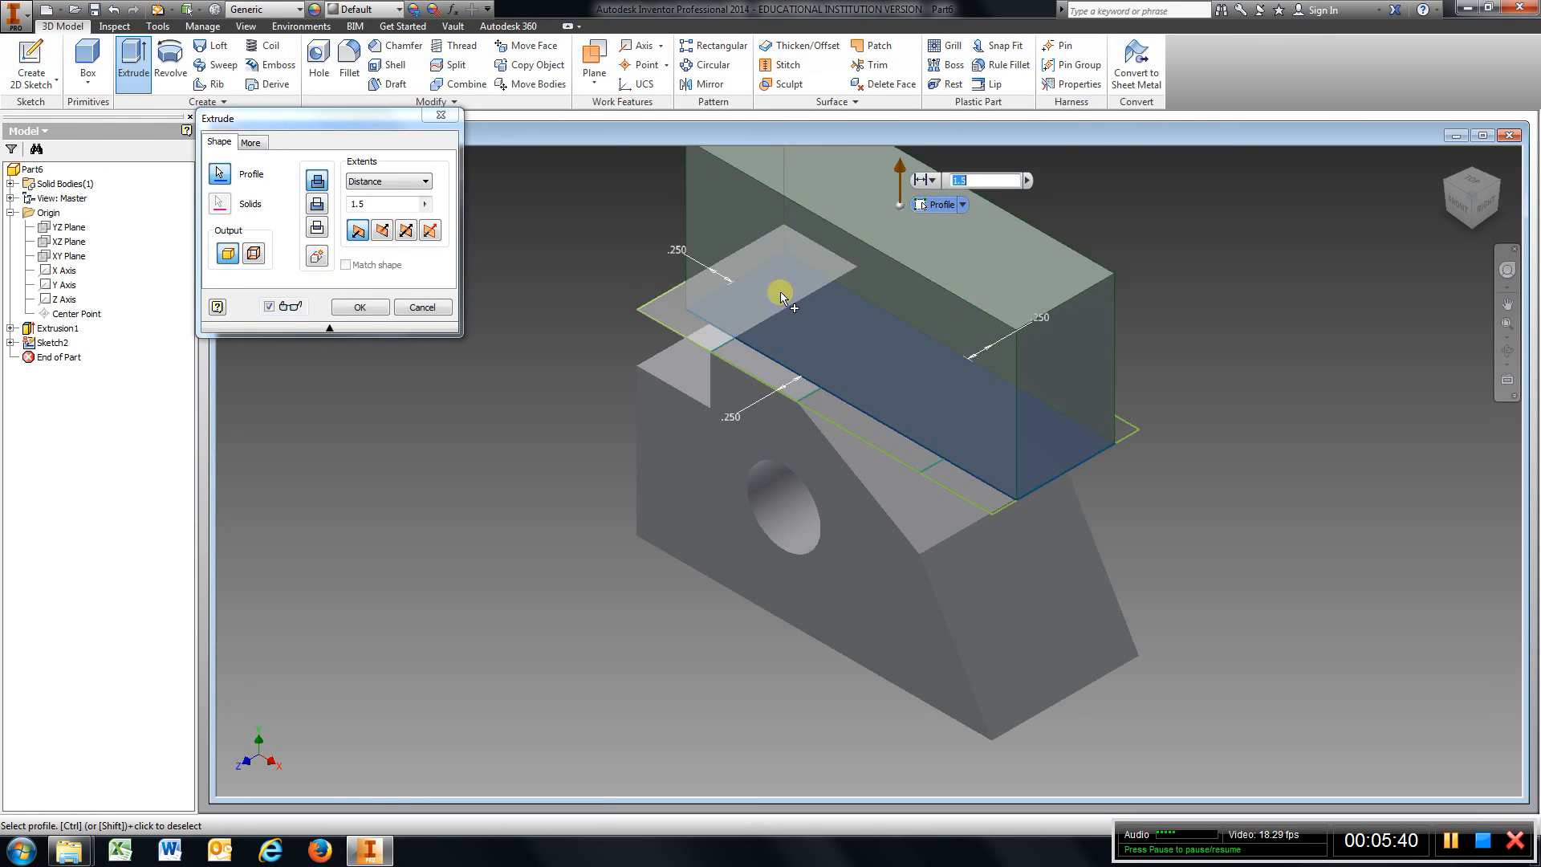
{"action": "left_click", "coordinate": [384, 231]}
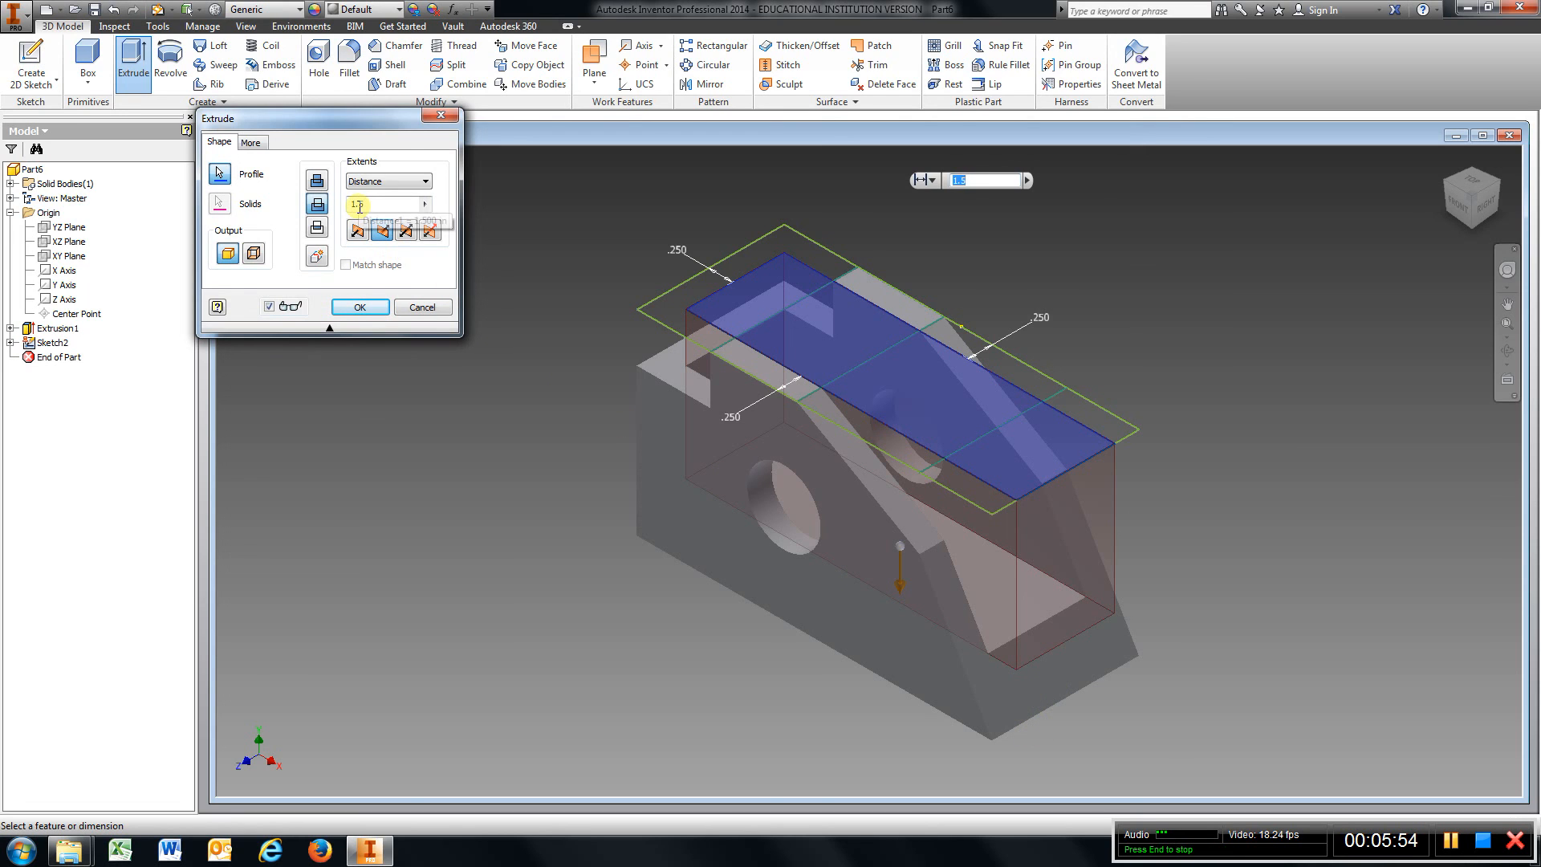
{"action": "left_click", "coordinate": [405, 207]}
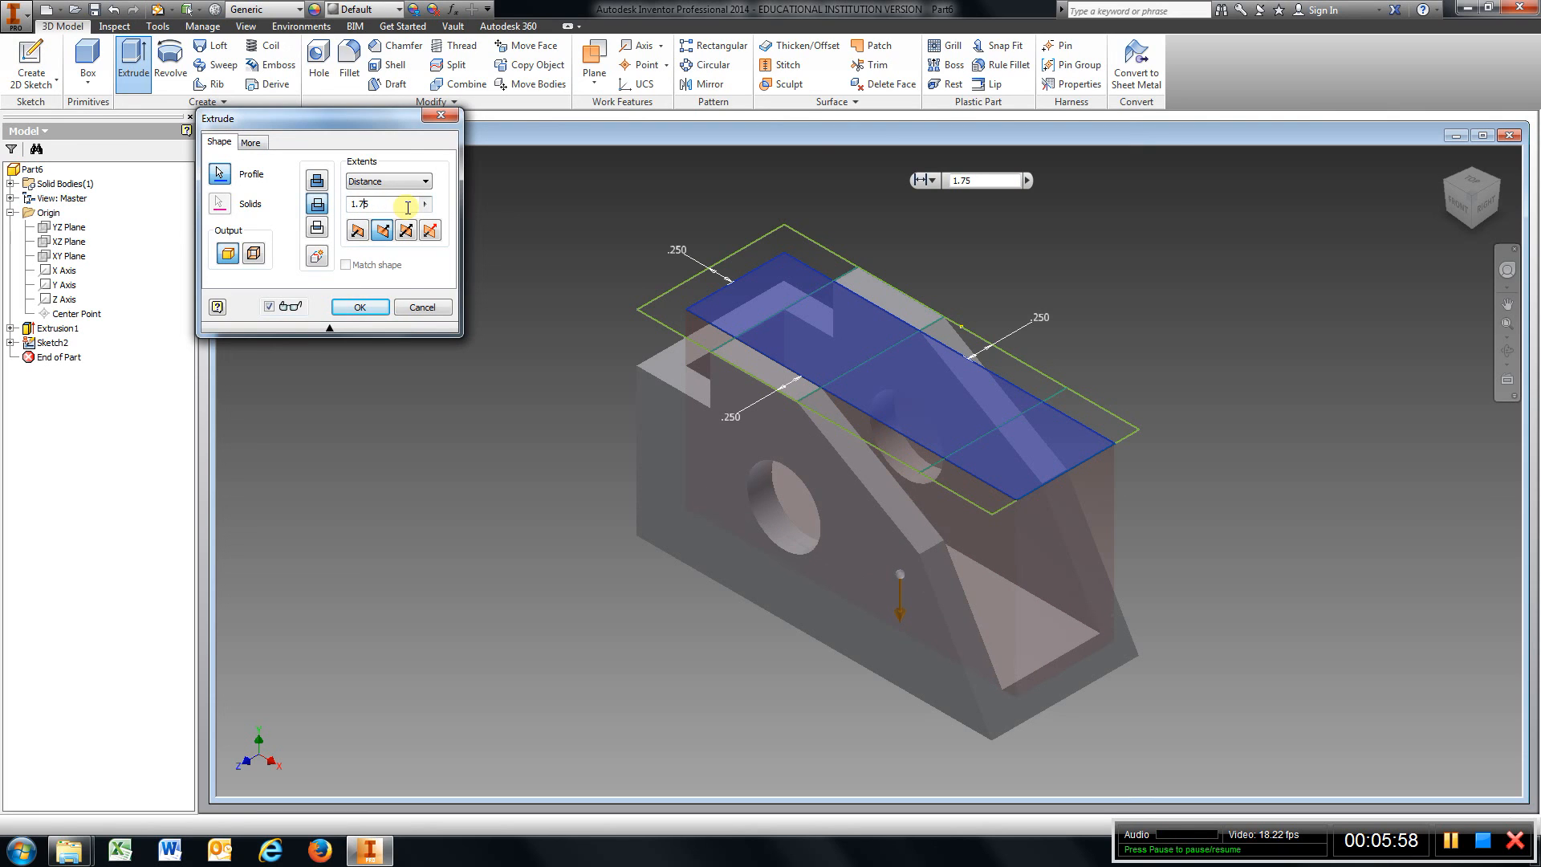
{"action": "left_click", "coordinate": [384, 307]}
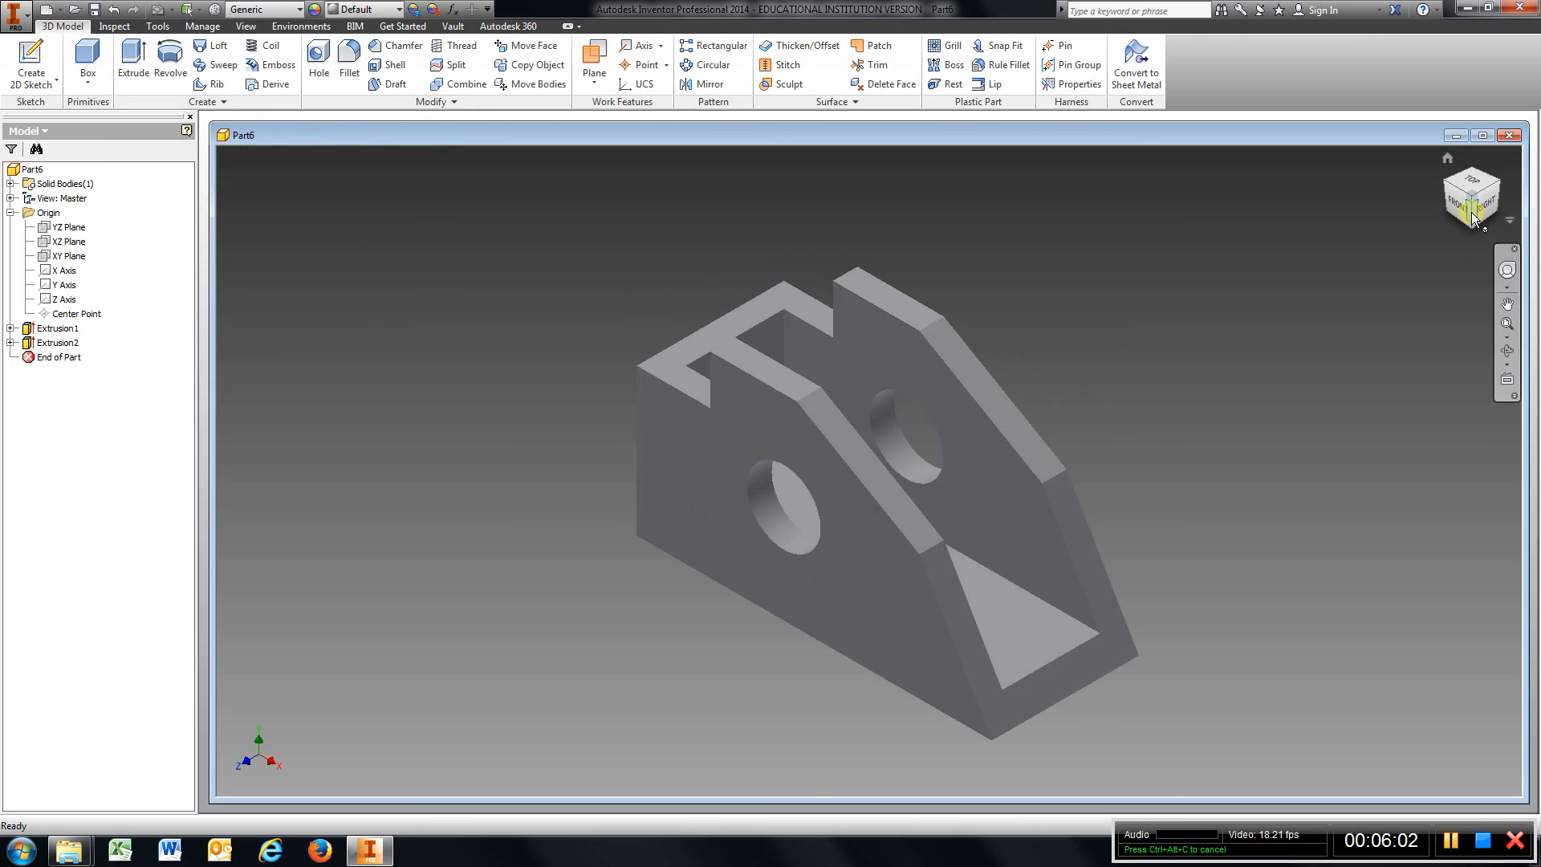
{"action": "mouse_move", "coordinate": [1477, 362]}
{"action": "middle_mouse_down", "text": "shift"}
{"action": "mouse_move", "coordinate": [1274, 259]}
{"action": "mouse_move", "coordinate": [1146, 379]}
{"action": "mouse_move", "coordinate": [1308, 289]}
{"action": "mouse_move", "coordinate": [227, 234]}
{"action": "mouse_move", "coordinate": [281, 200]}
{"action": "mouse_move", "coordinate": [1448, 189]}
{"action": "mouse_move", "coordinate": [1335, 155]}
{"action": "mouse_move", "coordinate": [1174, 243]}
{"action": "mouse_move", "coordinate": [1206, 244]}
{"action": "middle_mouse_up", "text": "shift"}
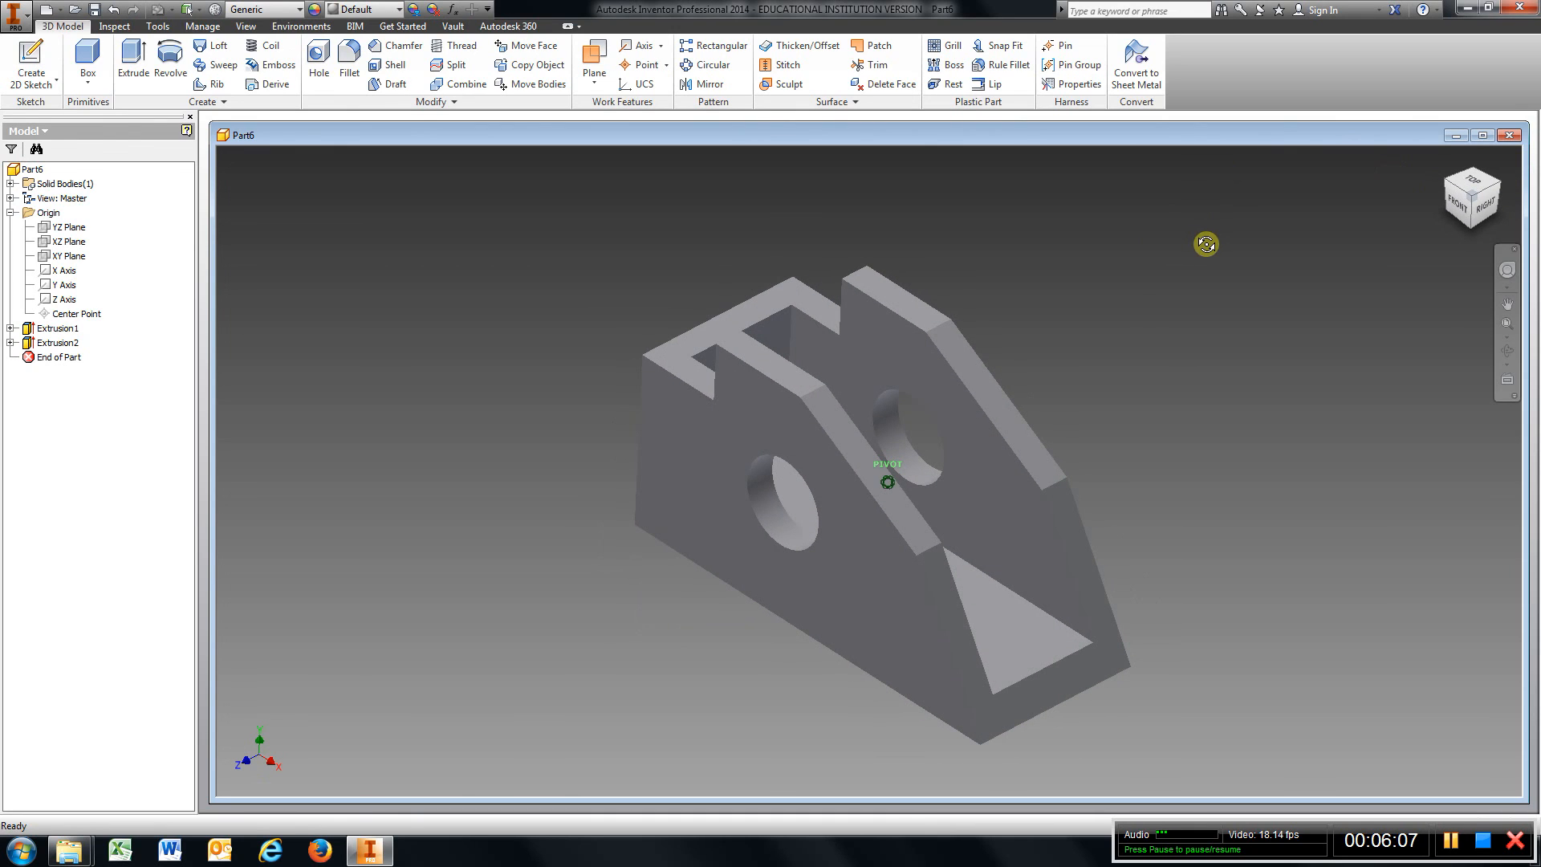